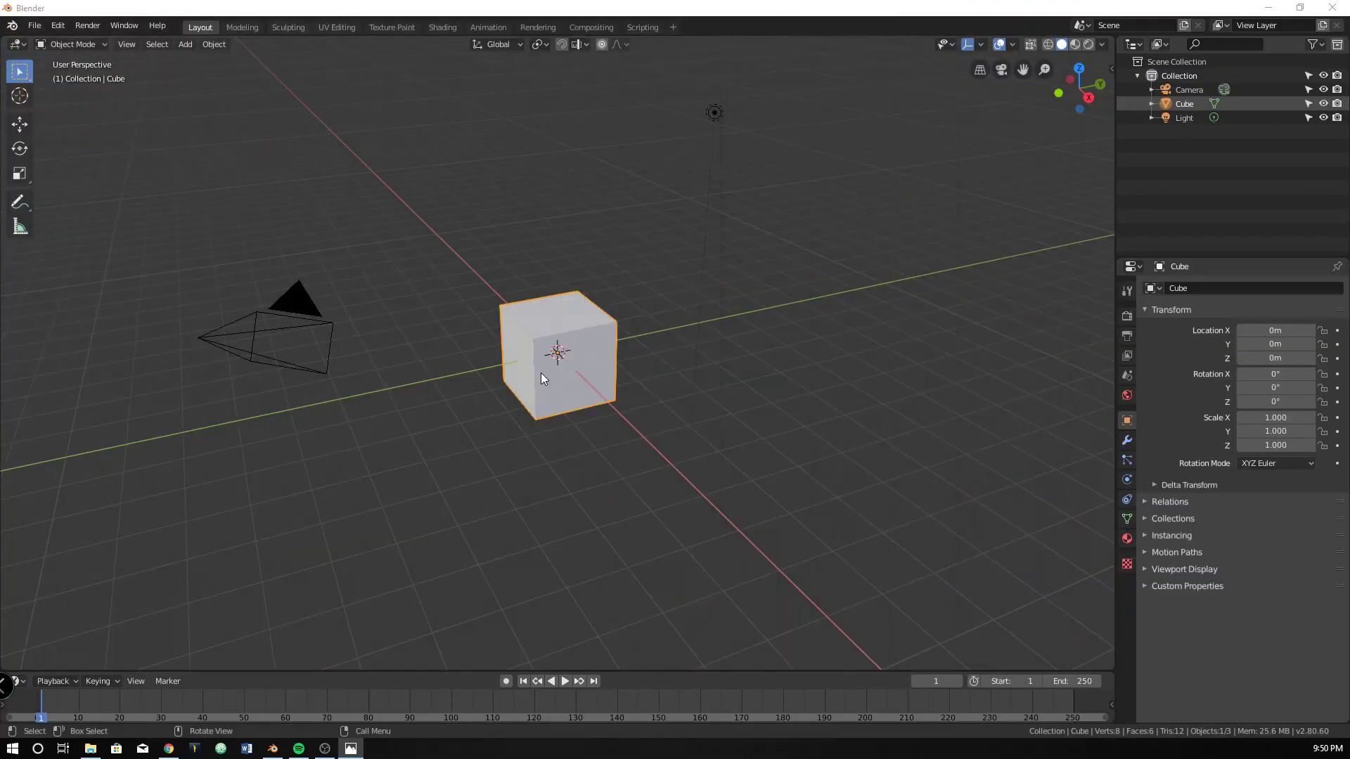
Step: In Edit Mode, flatten the cube along Z and stretch it along X into a long, thin slab
left_click(621, 24)
key("KP_1")
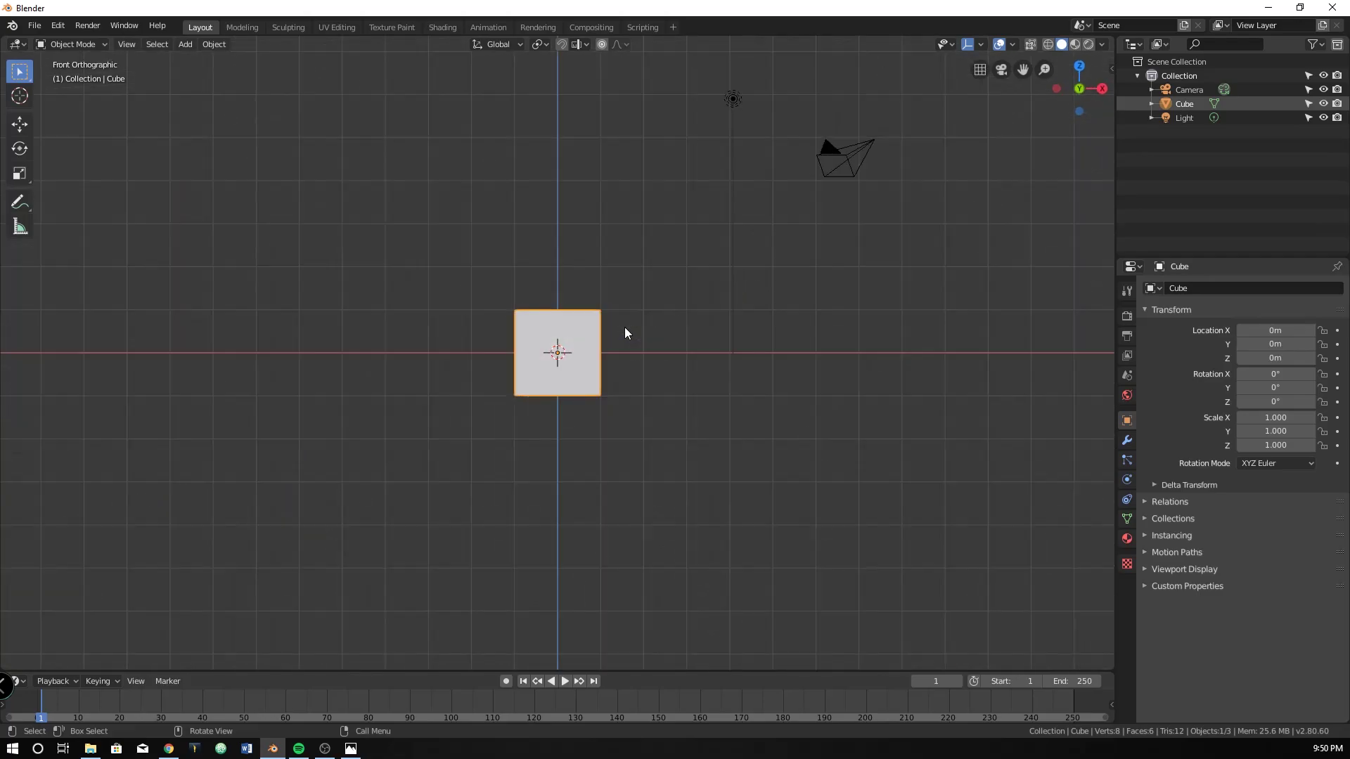
scroll(594, 367, "up", 5)
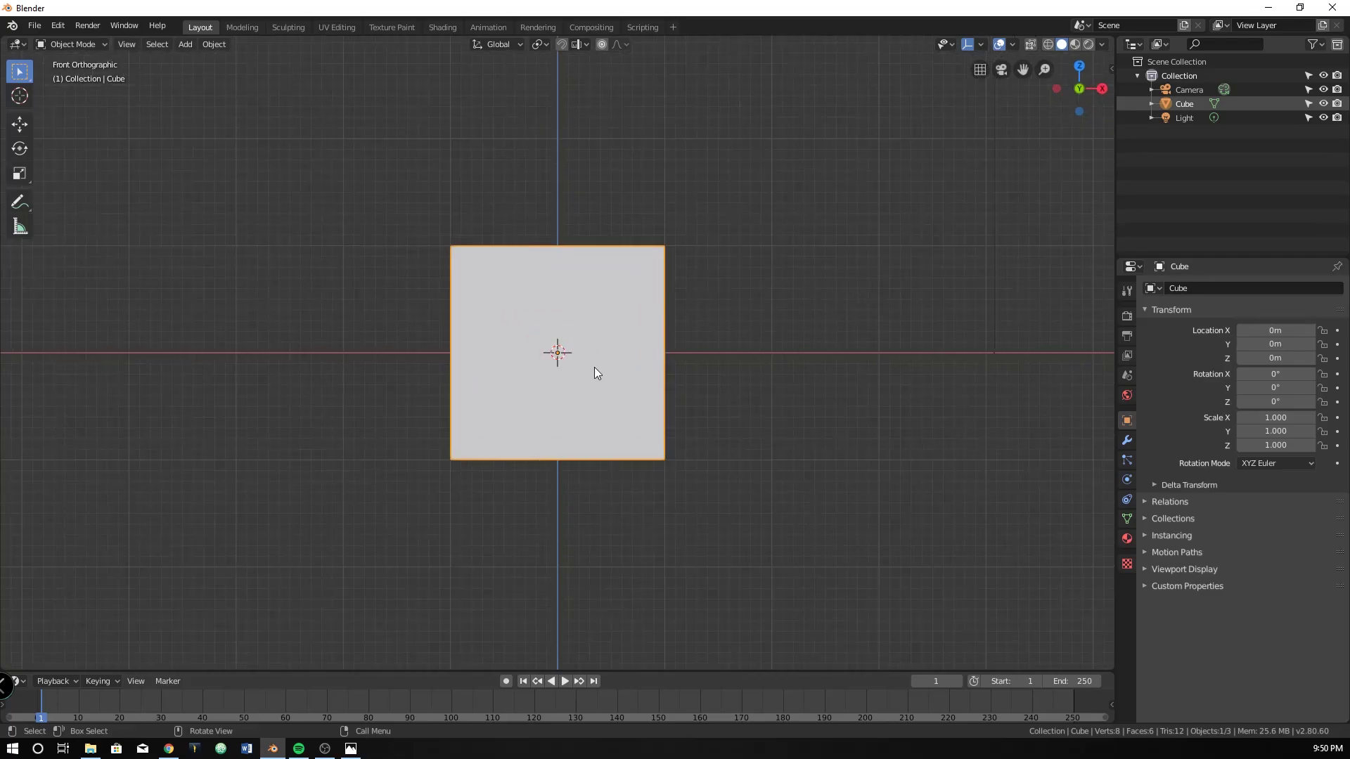
key("Tab")
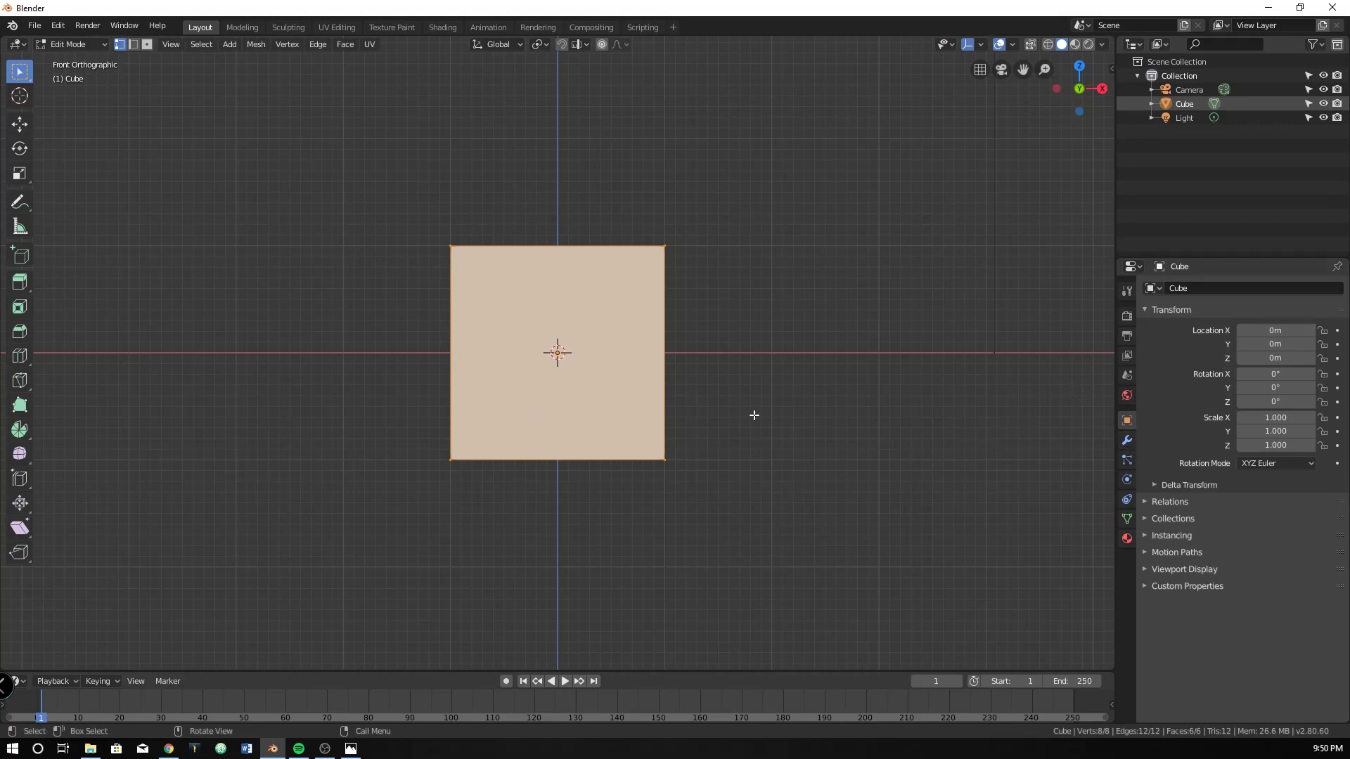
key("s")
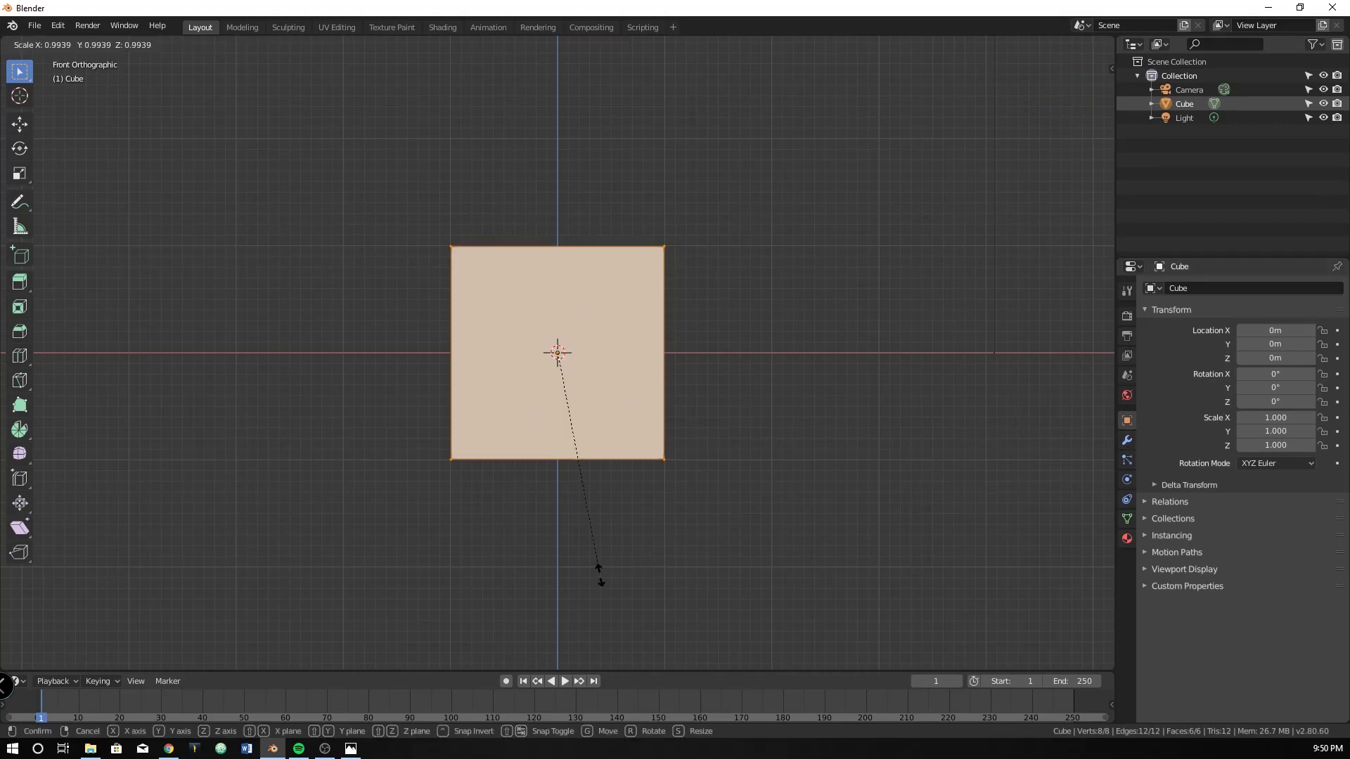
key("z")
left_click(572, 397)
key("s")
key("x")
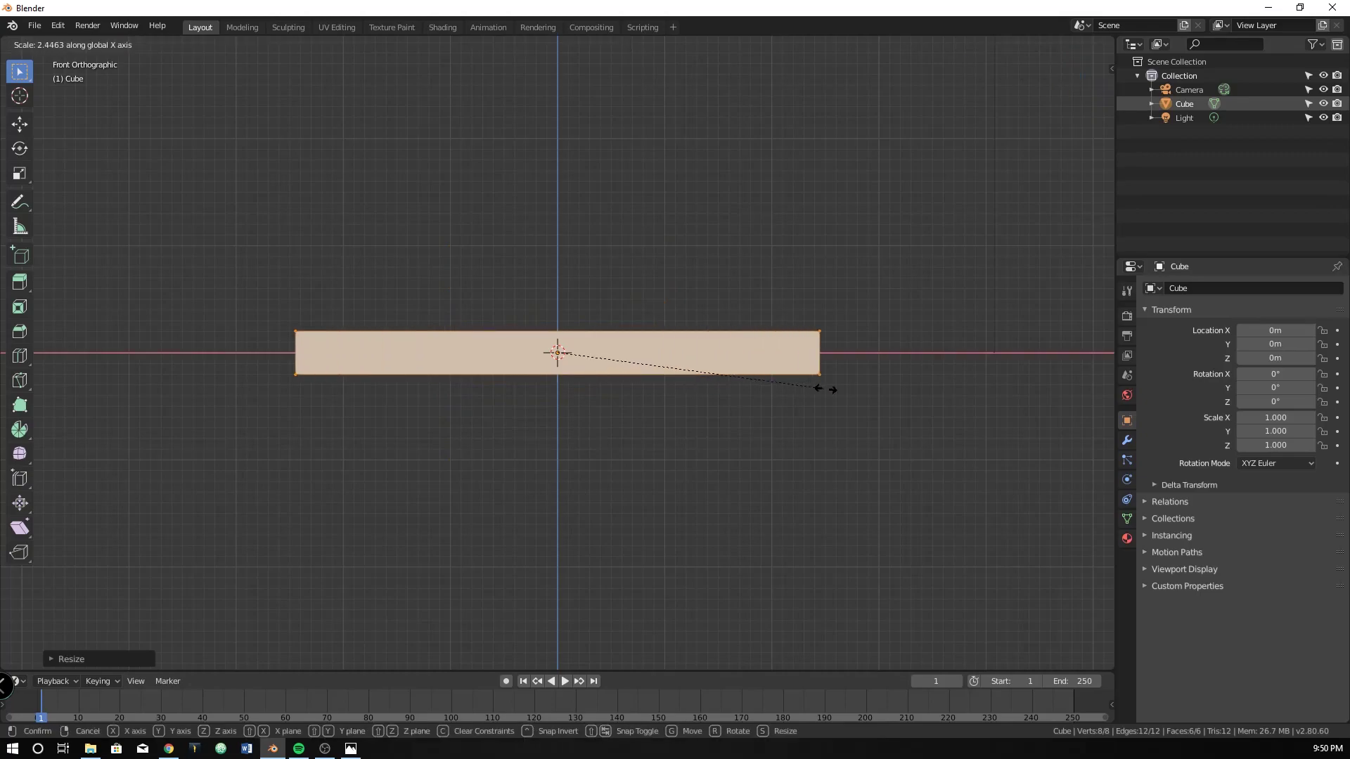
left_click(890, 386)
Step: Scale the slab along Z to make it slightly thicker
scroll(769, 392, "down", 3)
mouse_move(710, 390)
middle_mouse_down()
mouse_move(699, 464)
mouse_move(612, 374)
mouse_move(733, 392)
mouse_move(702, 407)
middle_mouse_up()
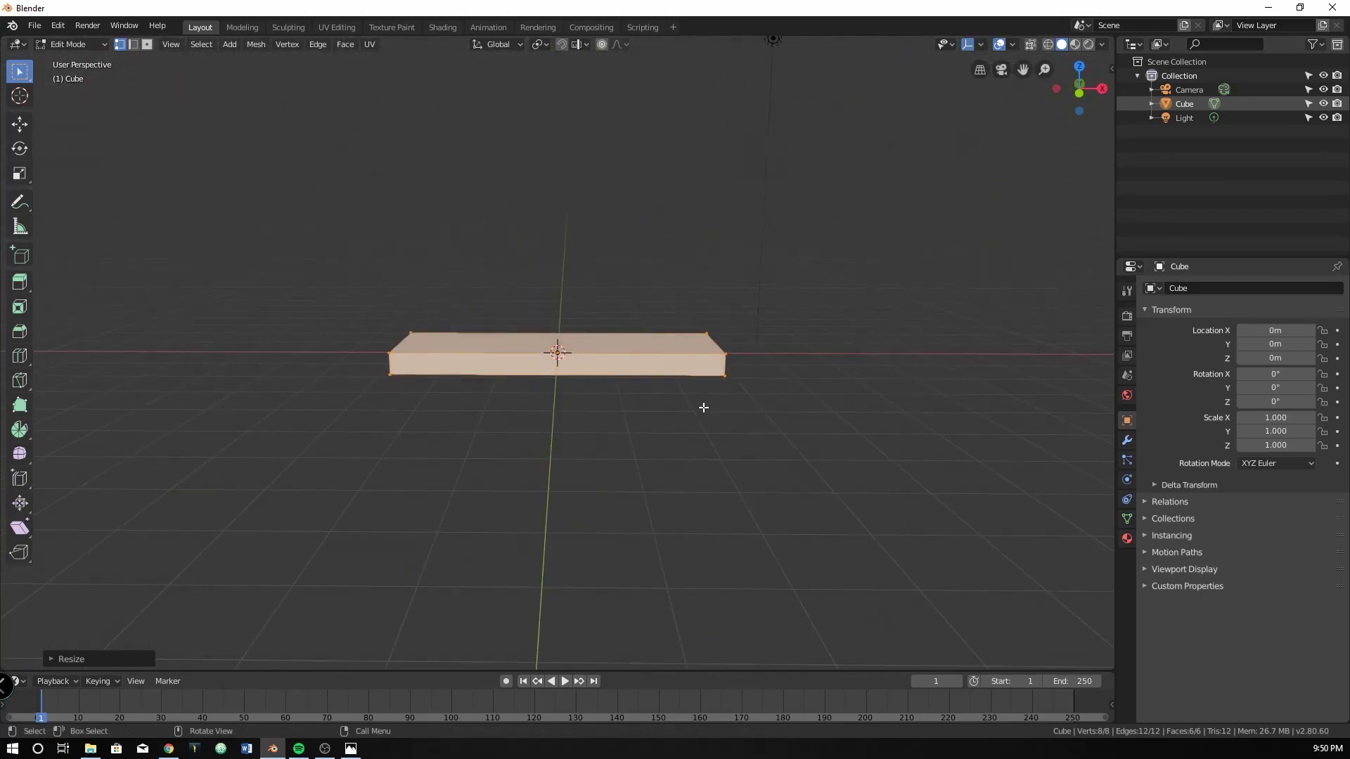
key("s")
key("z")
left_click(708, 459)
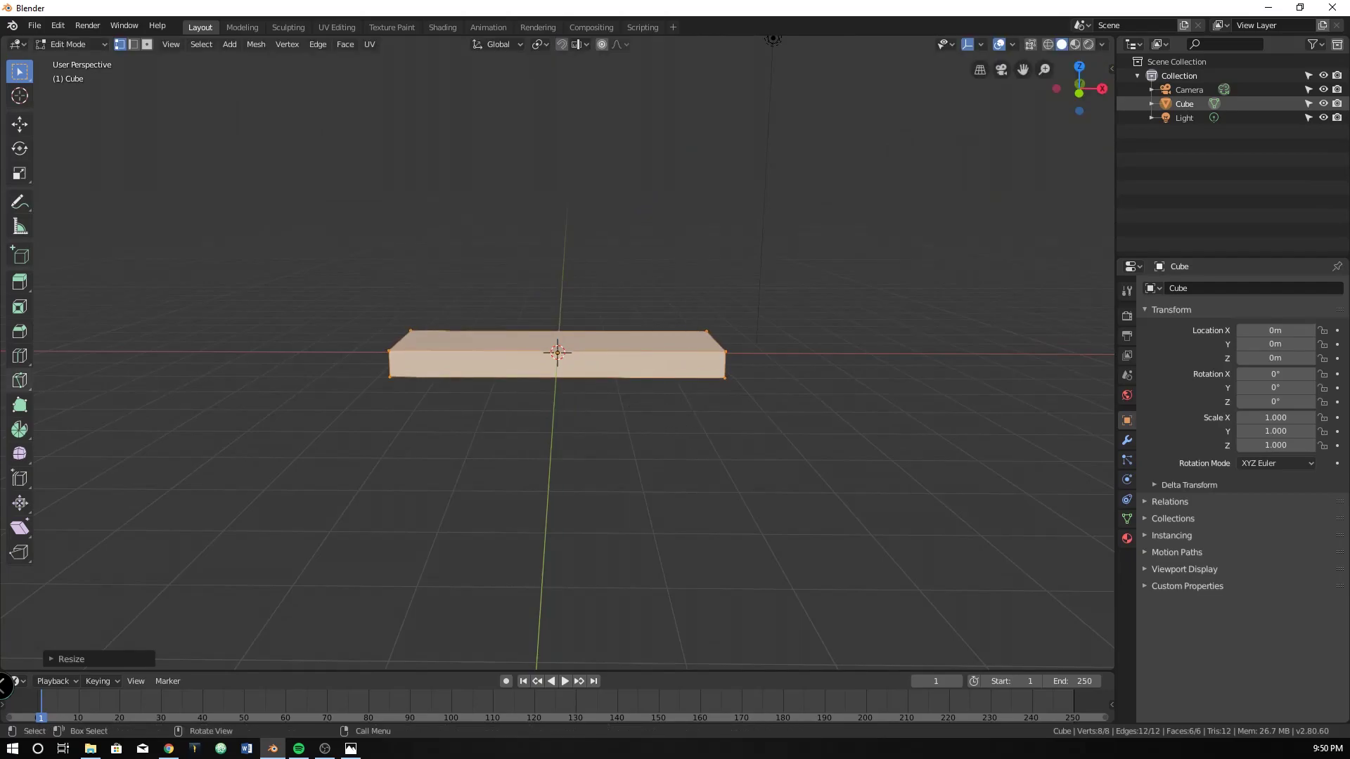
Step: Switch to Photos and examine the reference render of the slab on a rounded support and the minifigure picture
key("alt+Tab")
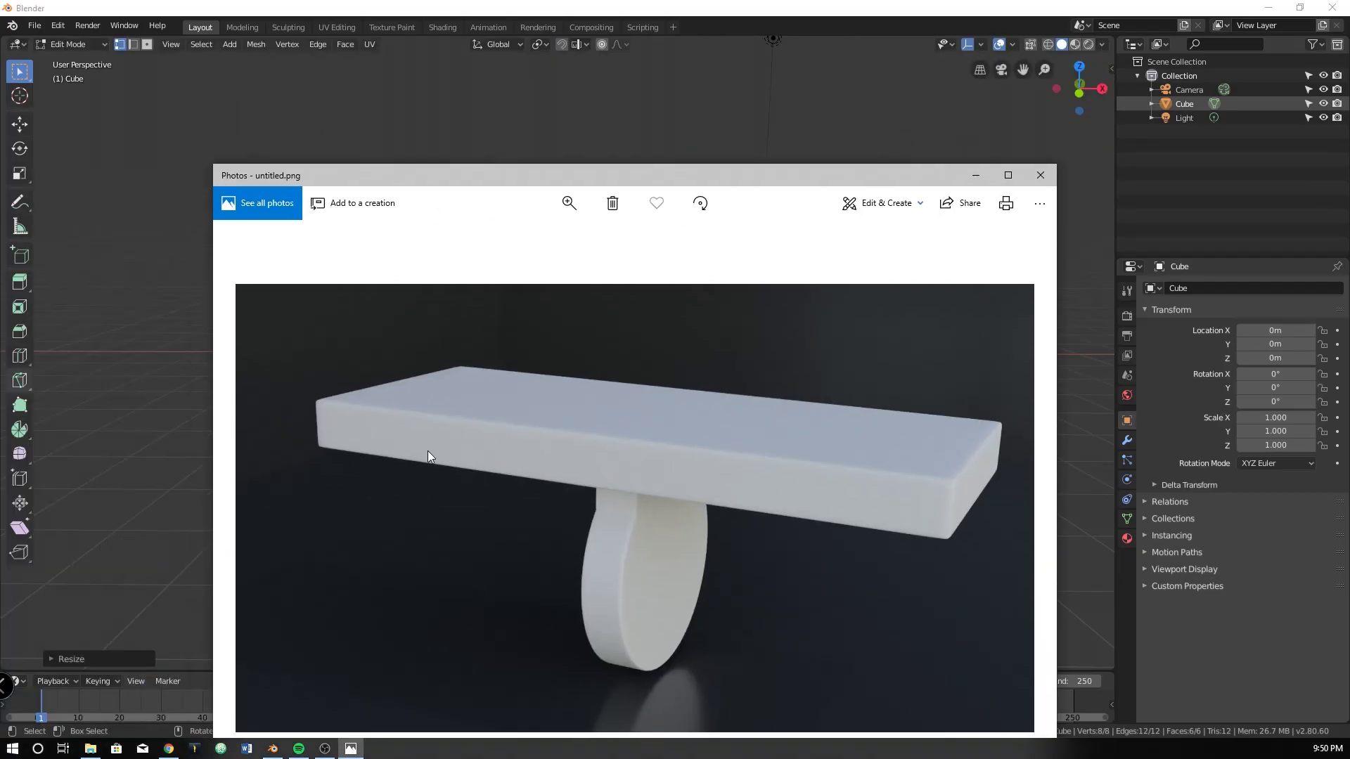
key("alt+Tab")
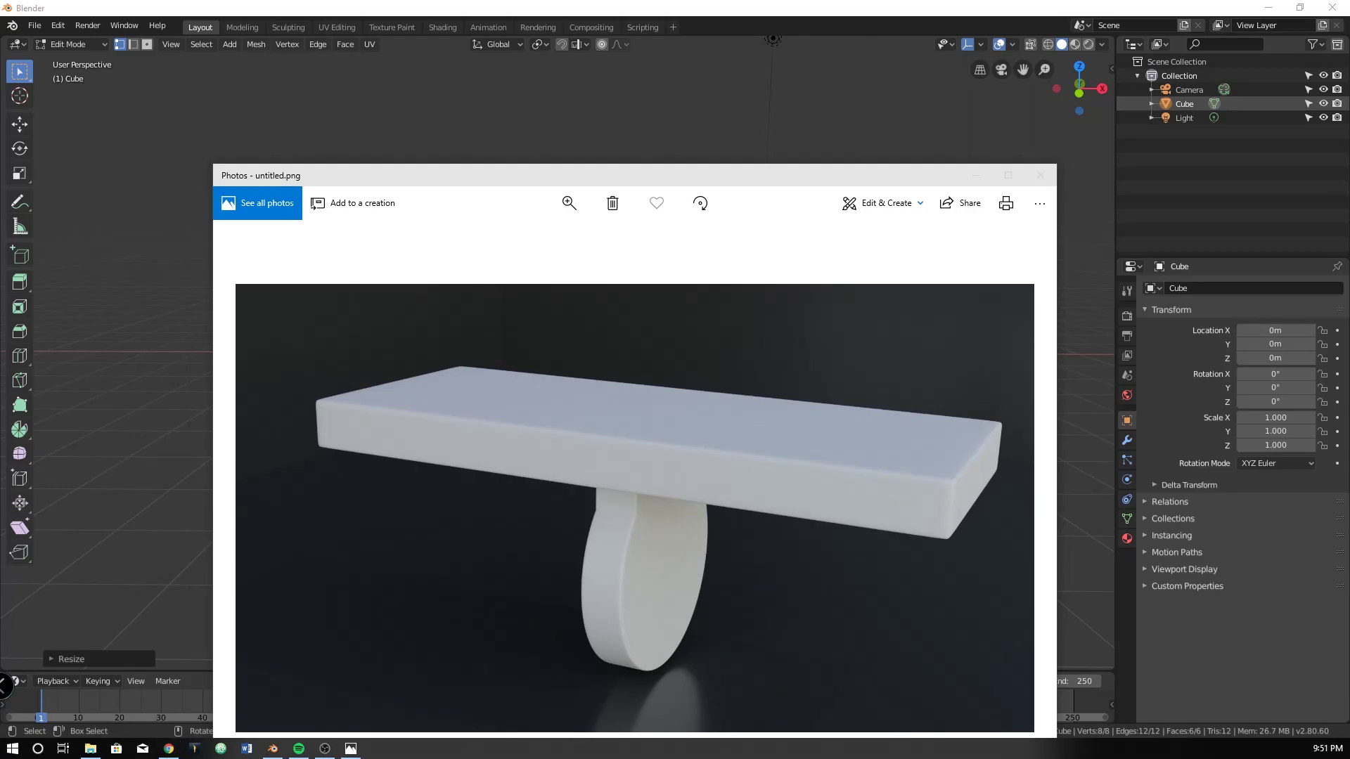
key("alt+Tab")
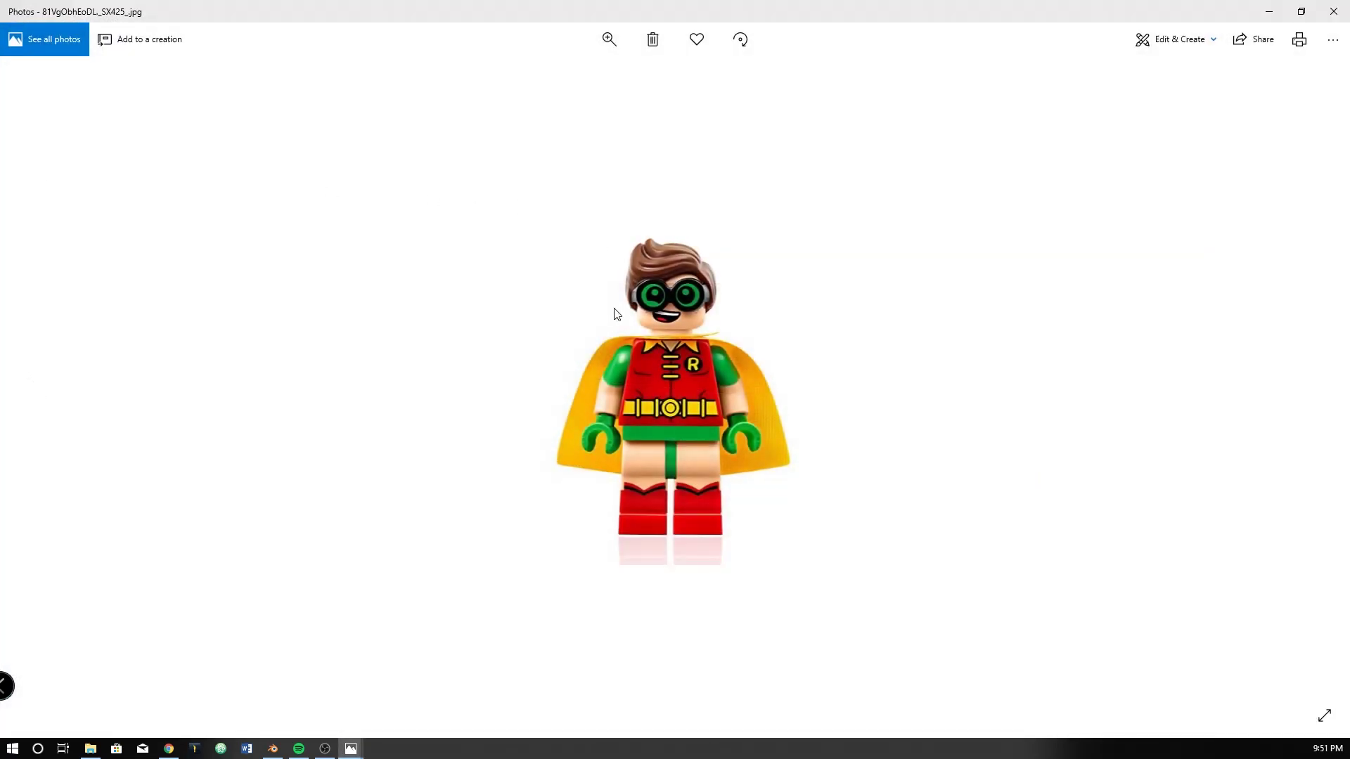
scroll(694, 427, "up", 4)
scroll(693, 425, "down", 1)
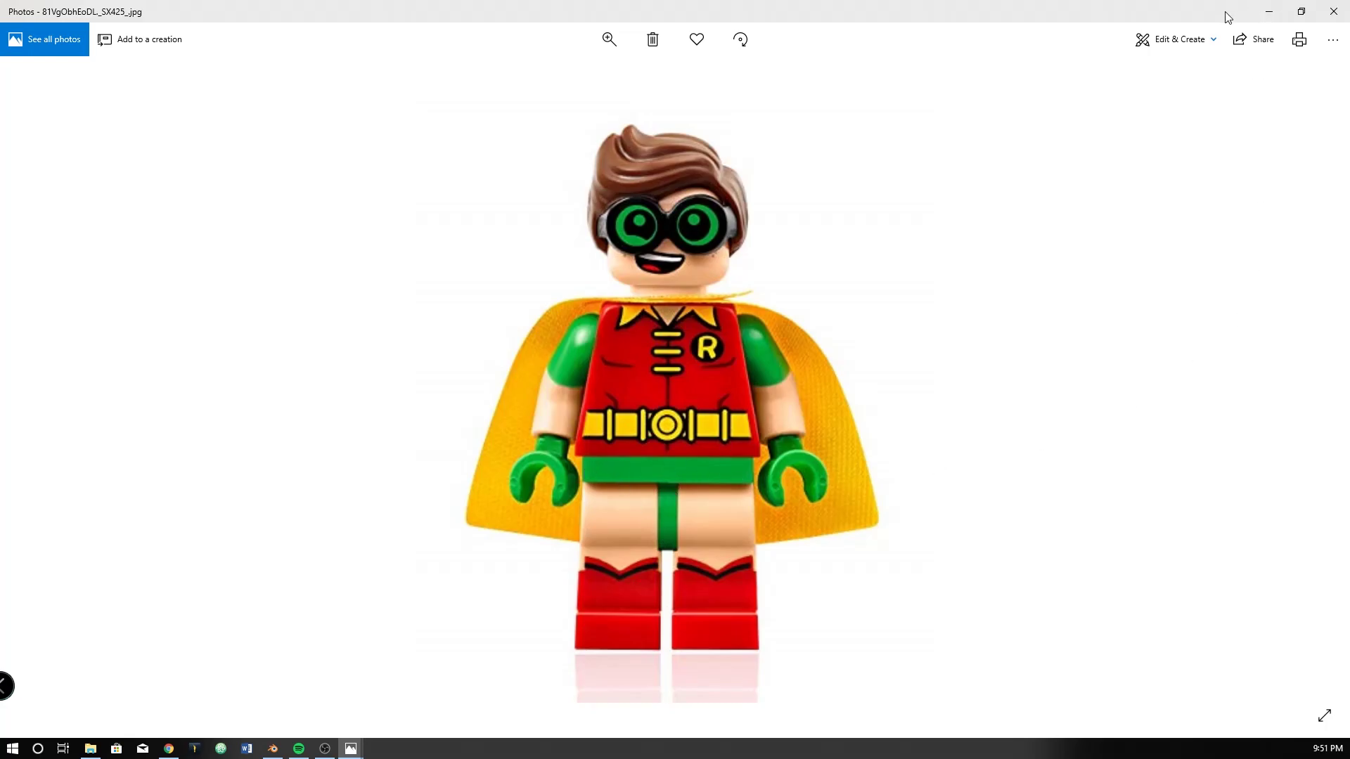
left_click_drag(1105, 13, 0, 71)
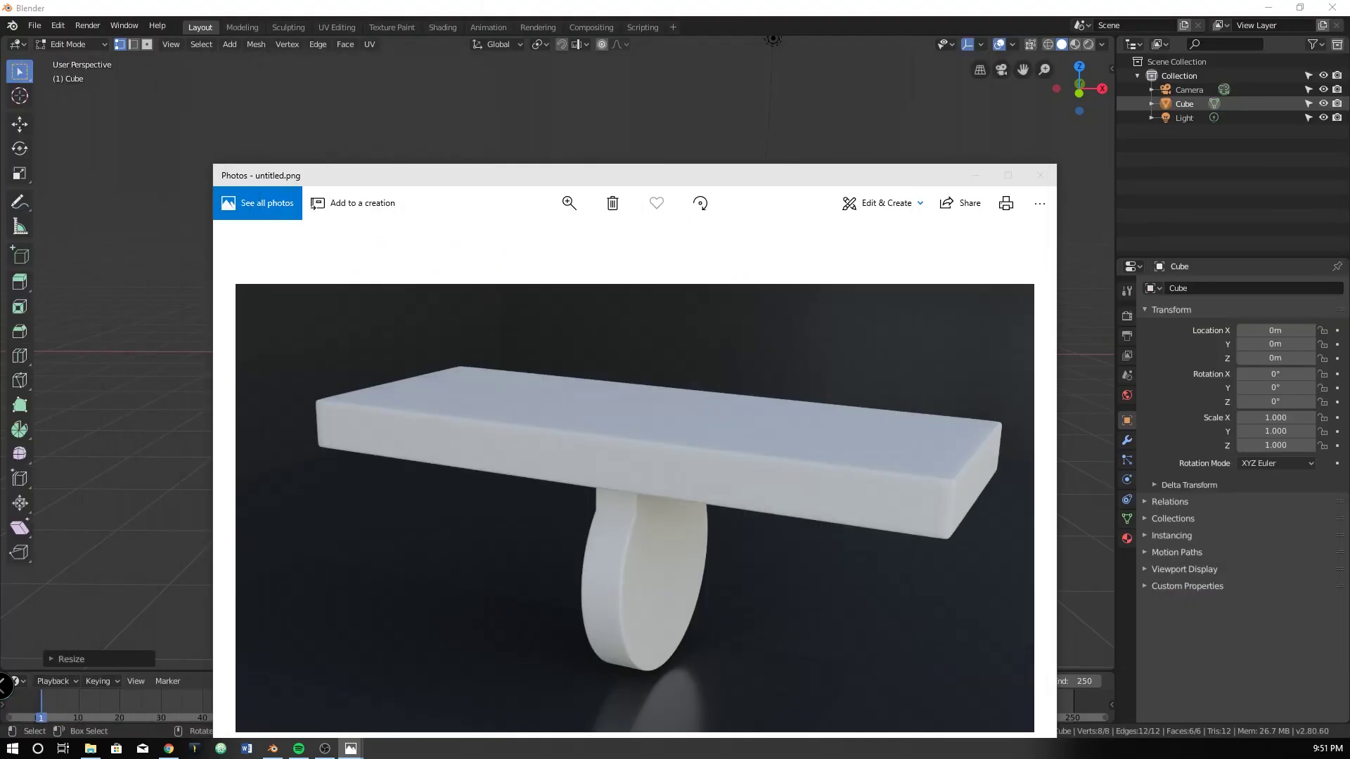
left_click_drag(813, 181, 0, 181)
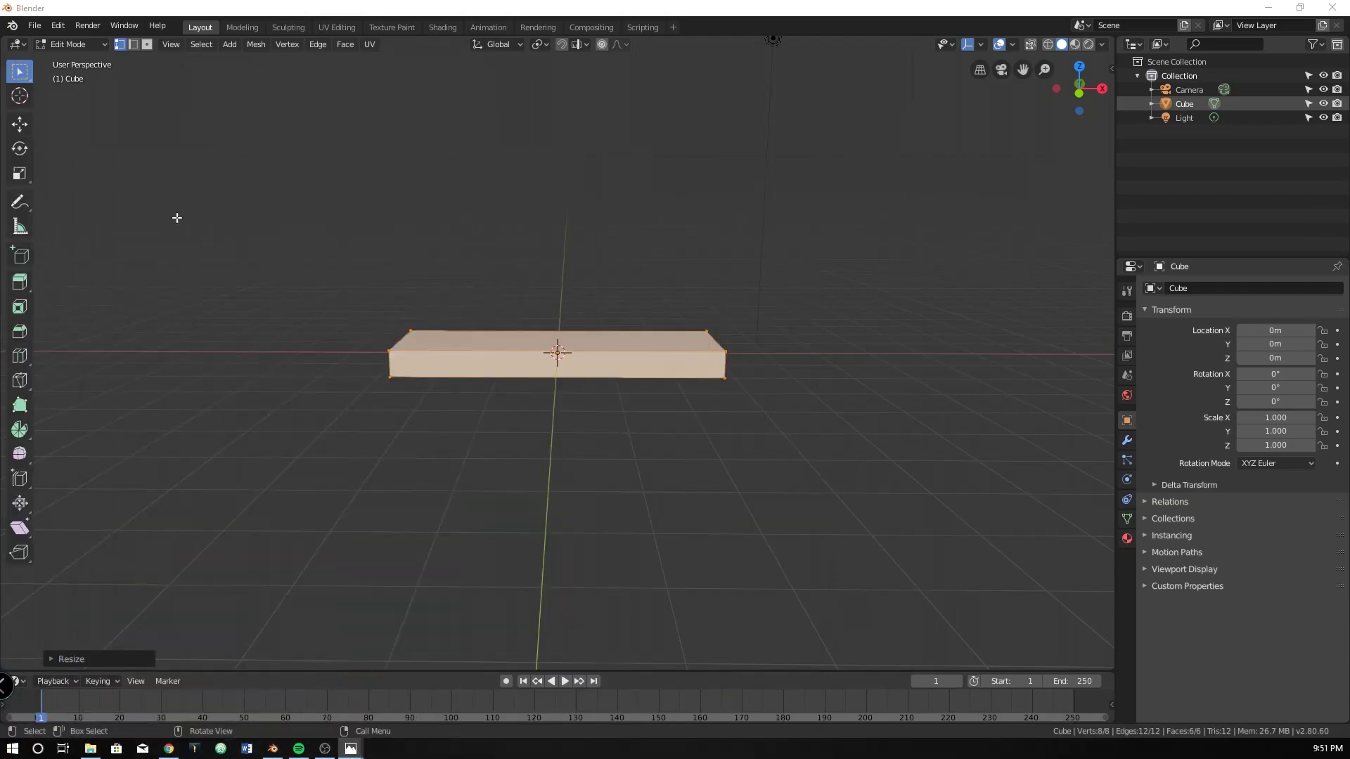
Step: In Blender, thicken the slab further along Z and shorten it slightly along X
key("s")
key("z")
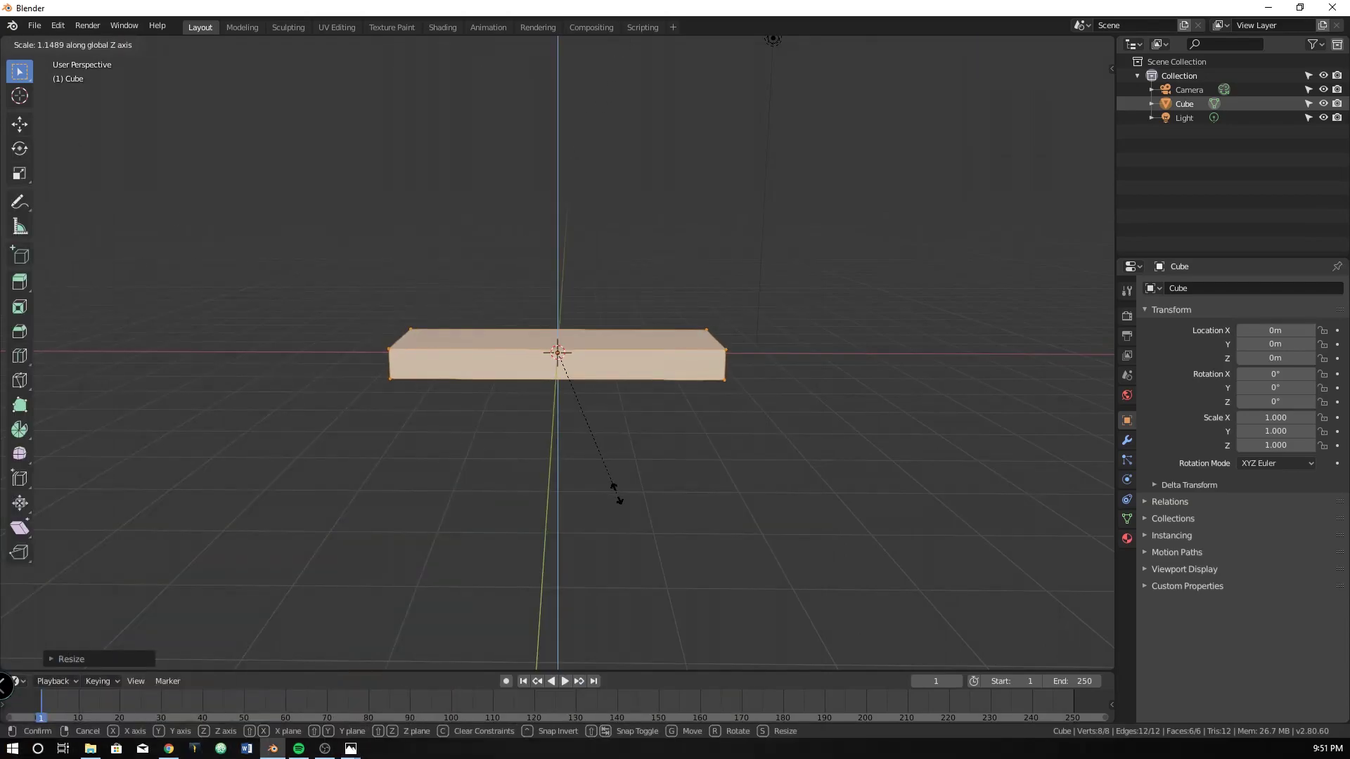
left_click(618, 517)
key("KP_1")
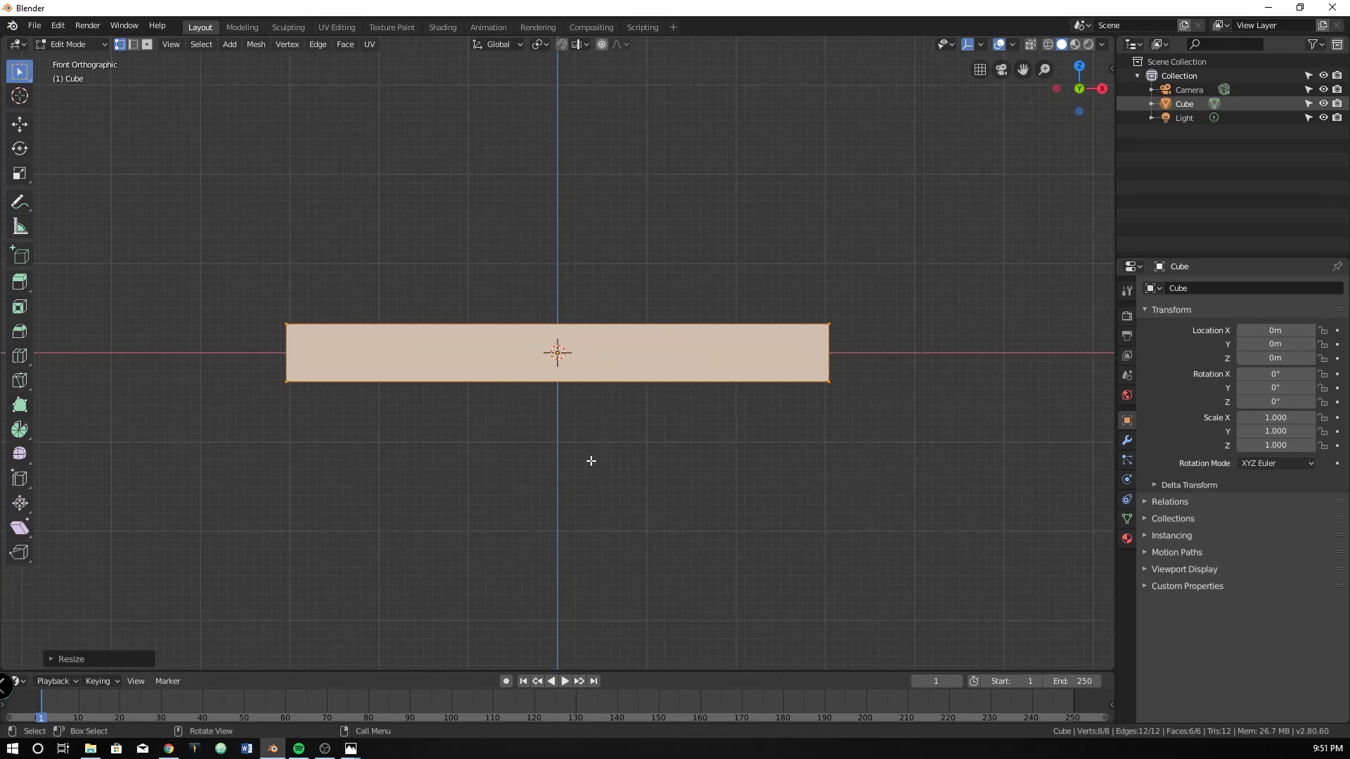
key("s")
key("x")
left_click(777, 394)
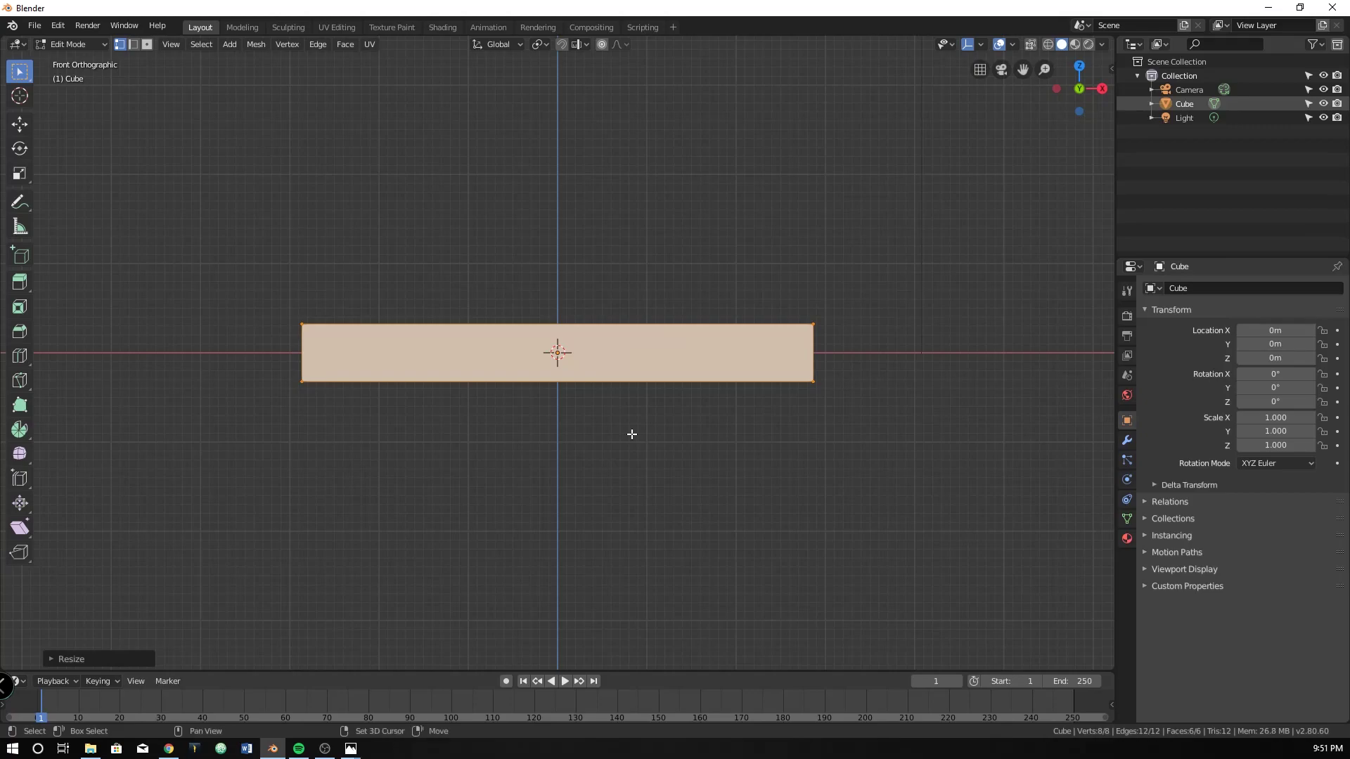
Step: Add a cube to the mesh and move it down along Z so it hangs under the slab's centre
key("shift+a")
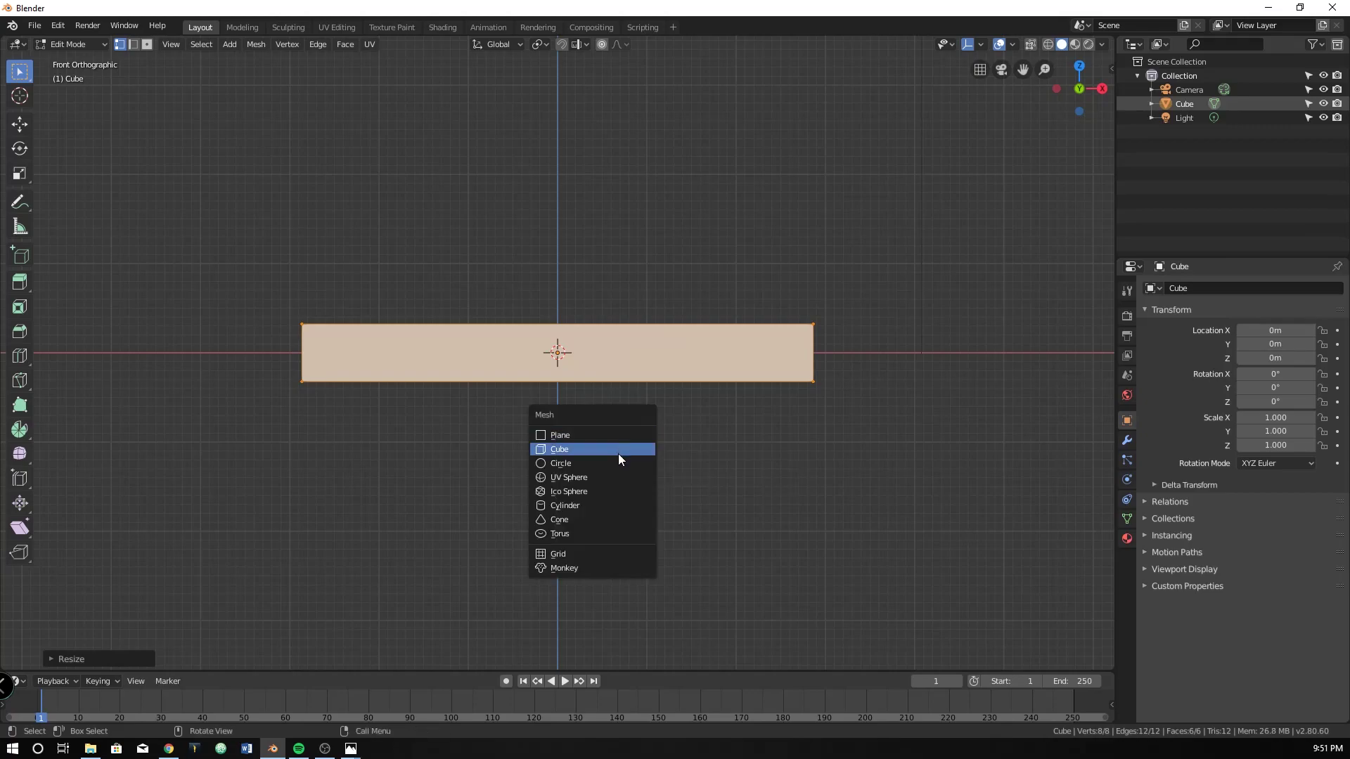
left_click(618, 454)
key("g")
key("z")
left_click(629, 455)
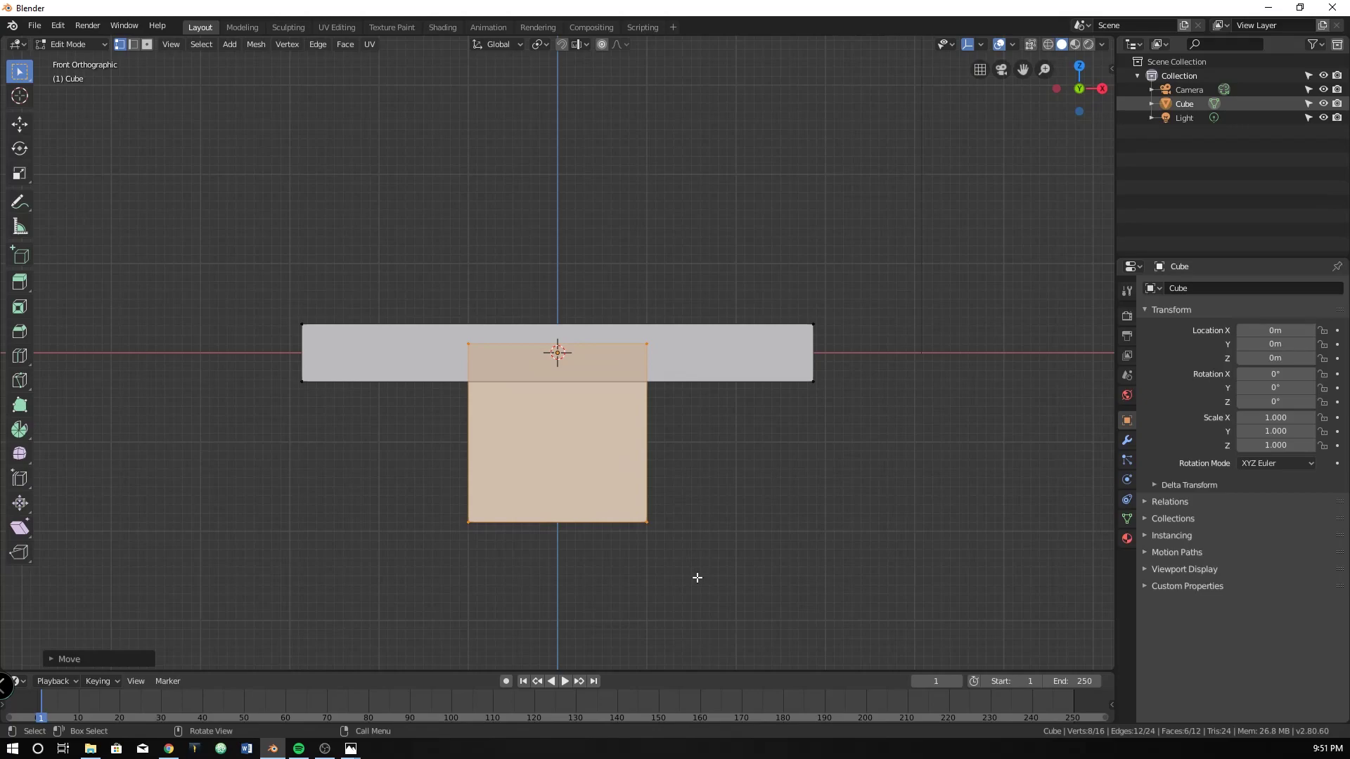
Step: Scale the added cube below the slab uniformly to about 0.8
key("s")
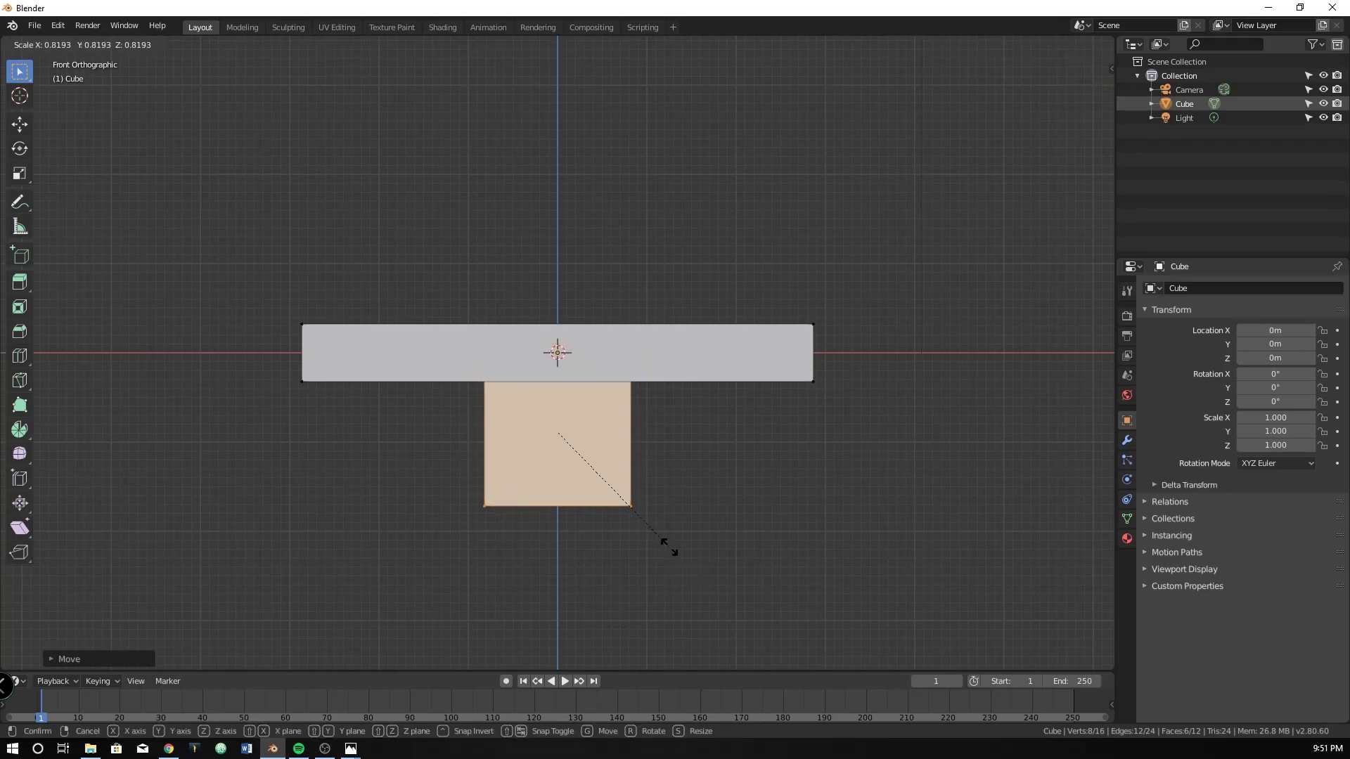
left_click(667, 546)
key("KP_3")
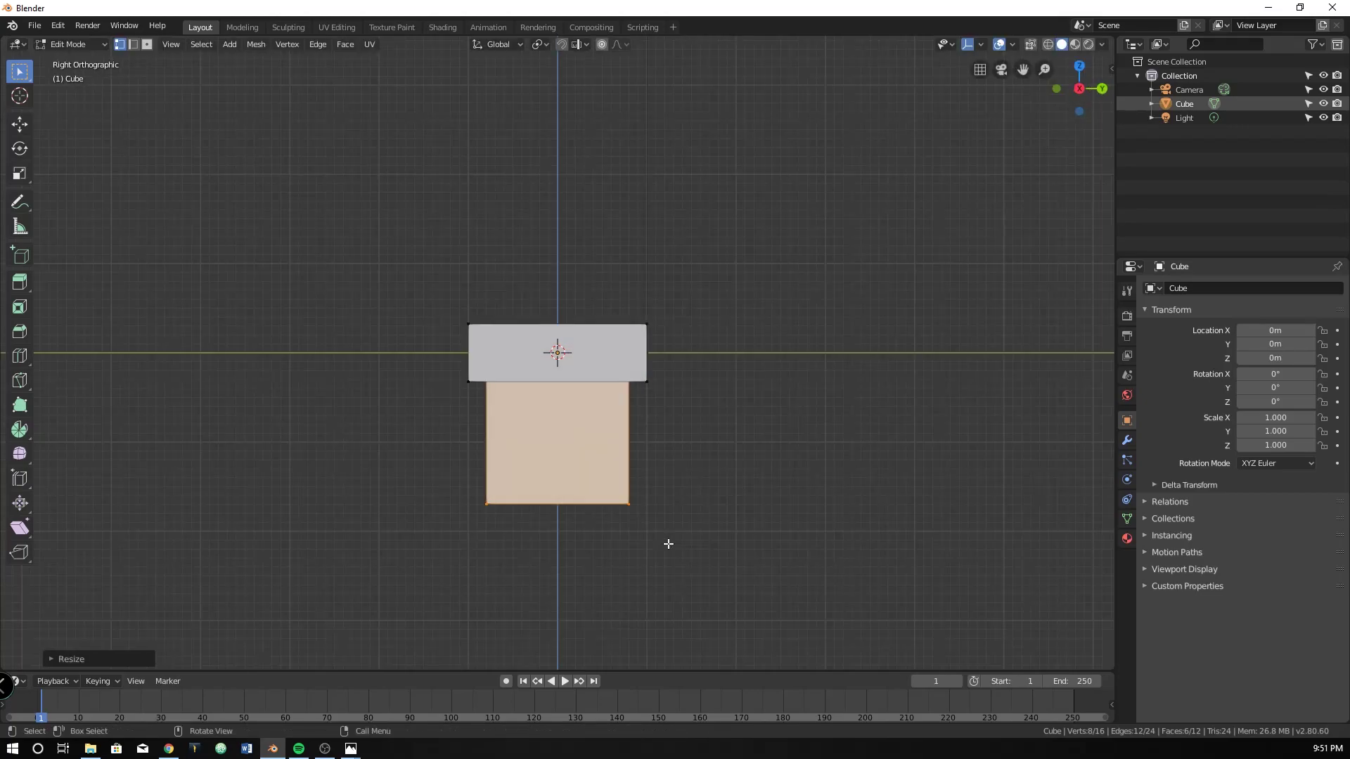
middle_click_drag(669, 524, 832, 530)
key("KP_1")
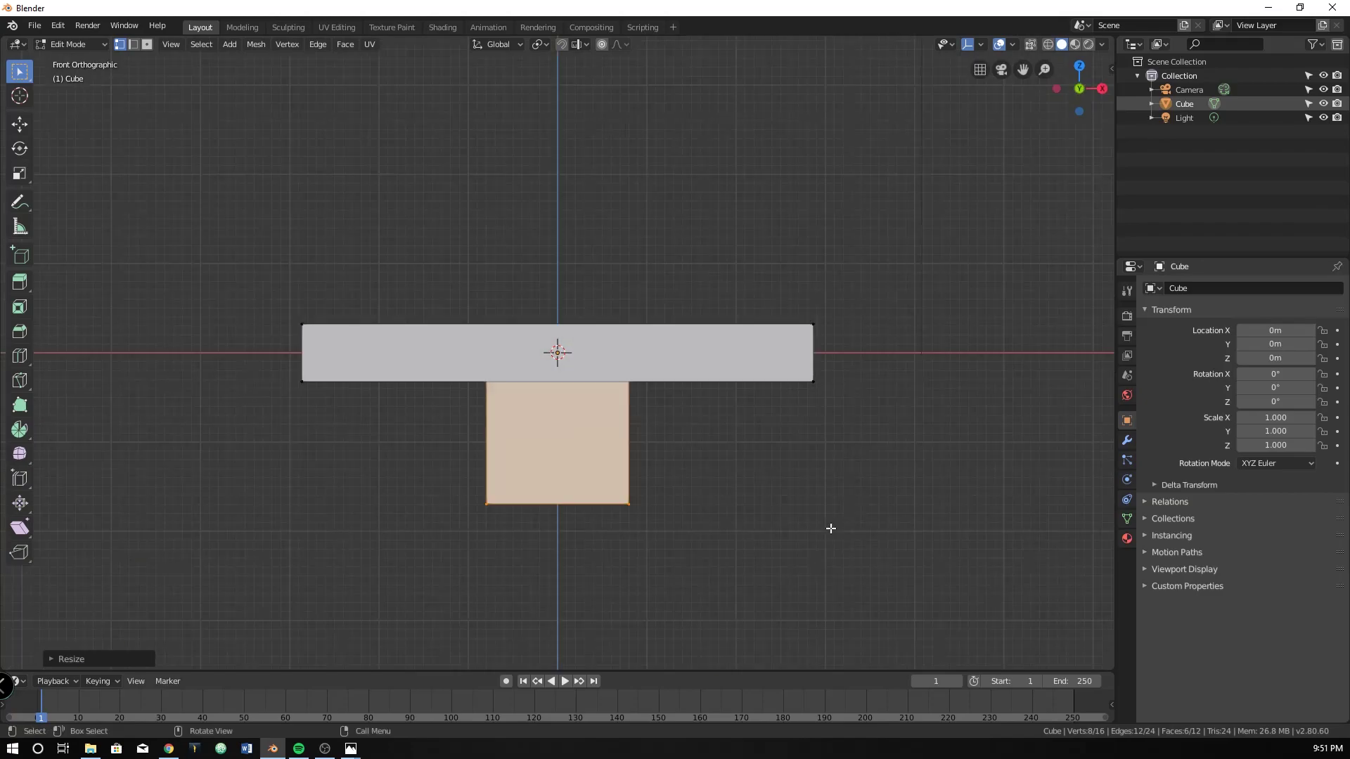
Step: Add a Subdivision Surface modifier to the mesh and check the minifigure's waist in the reference picture
left_click(1127, 441)
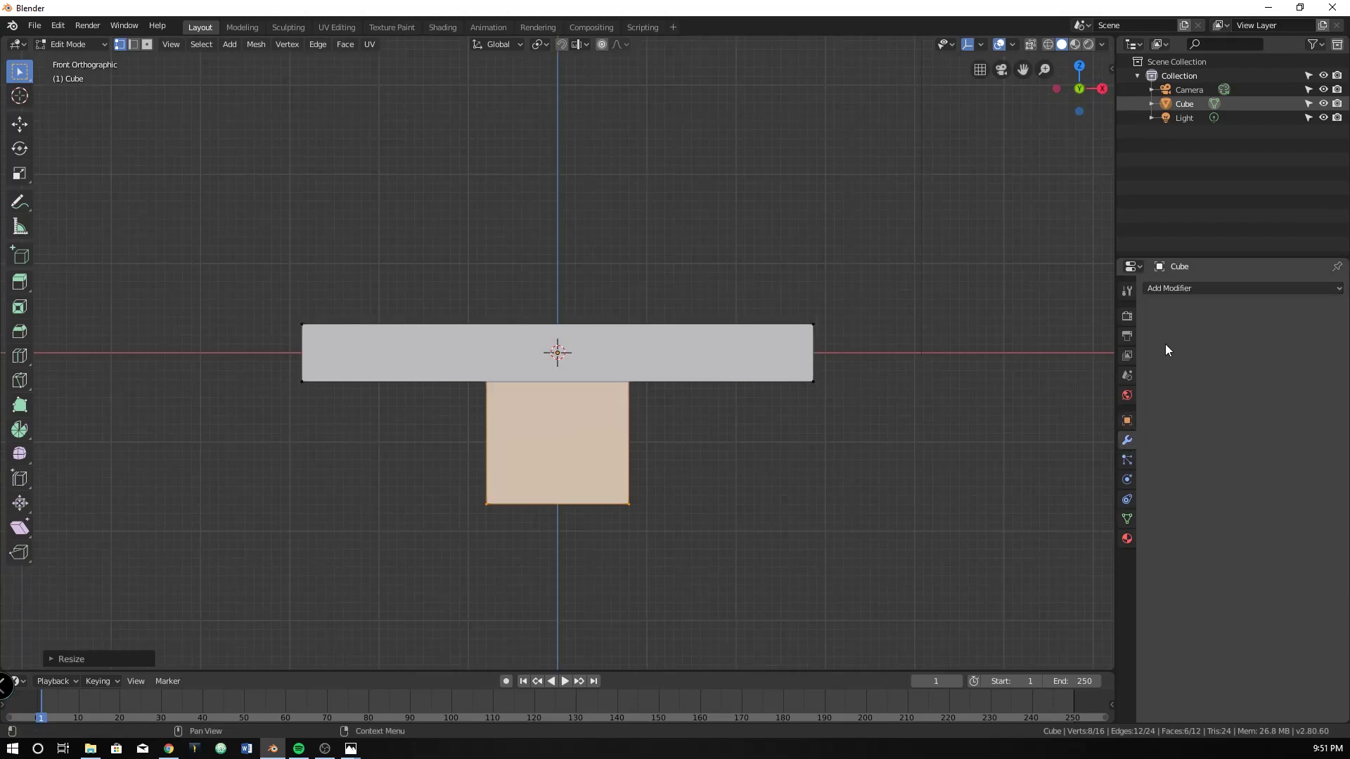
left_click(1184, 288)
left_click(1107, 521)
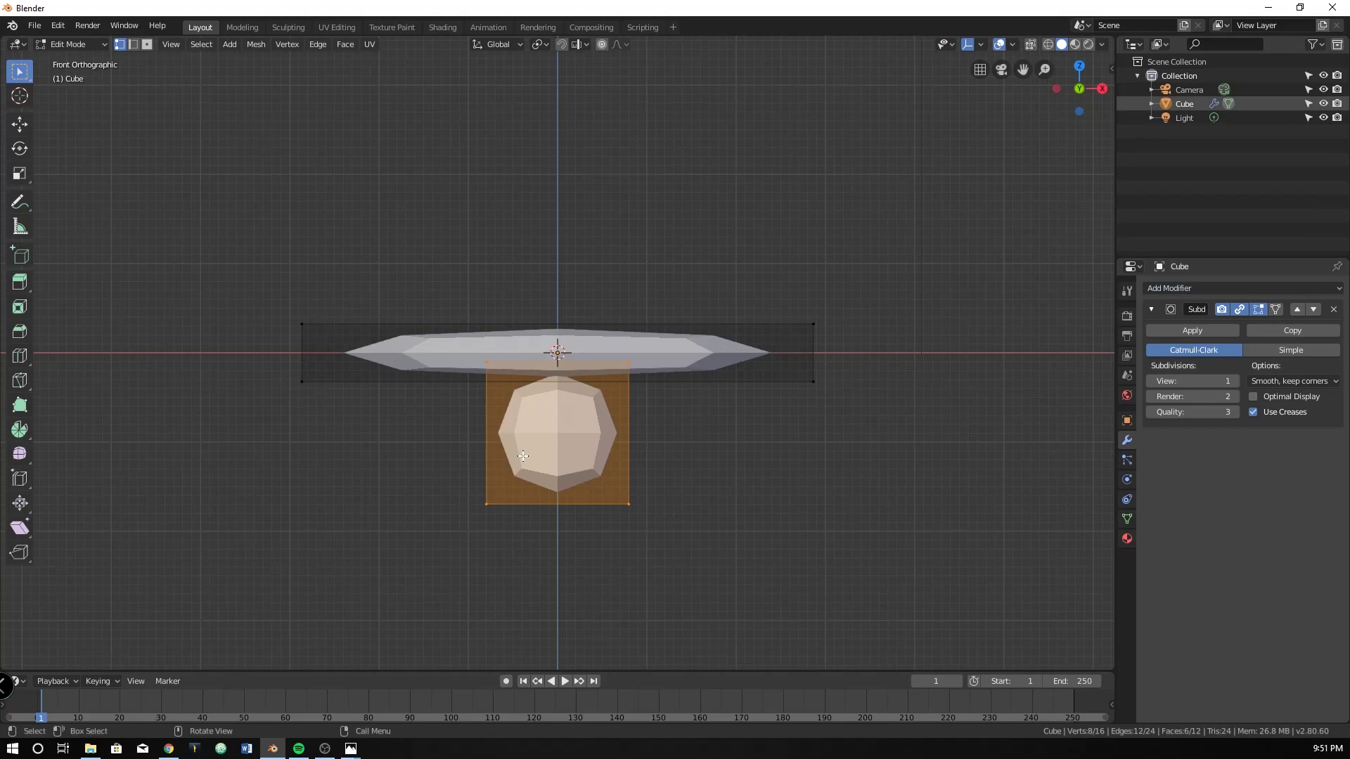
left_click_drag(0, 116, 707, 69)
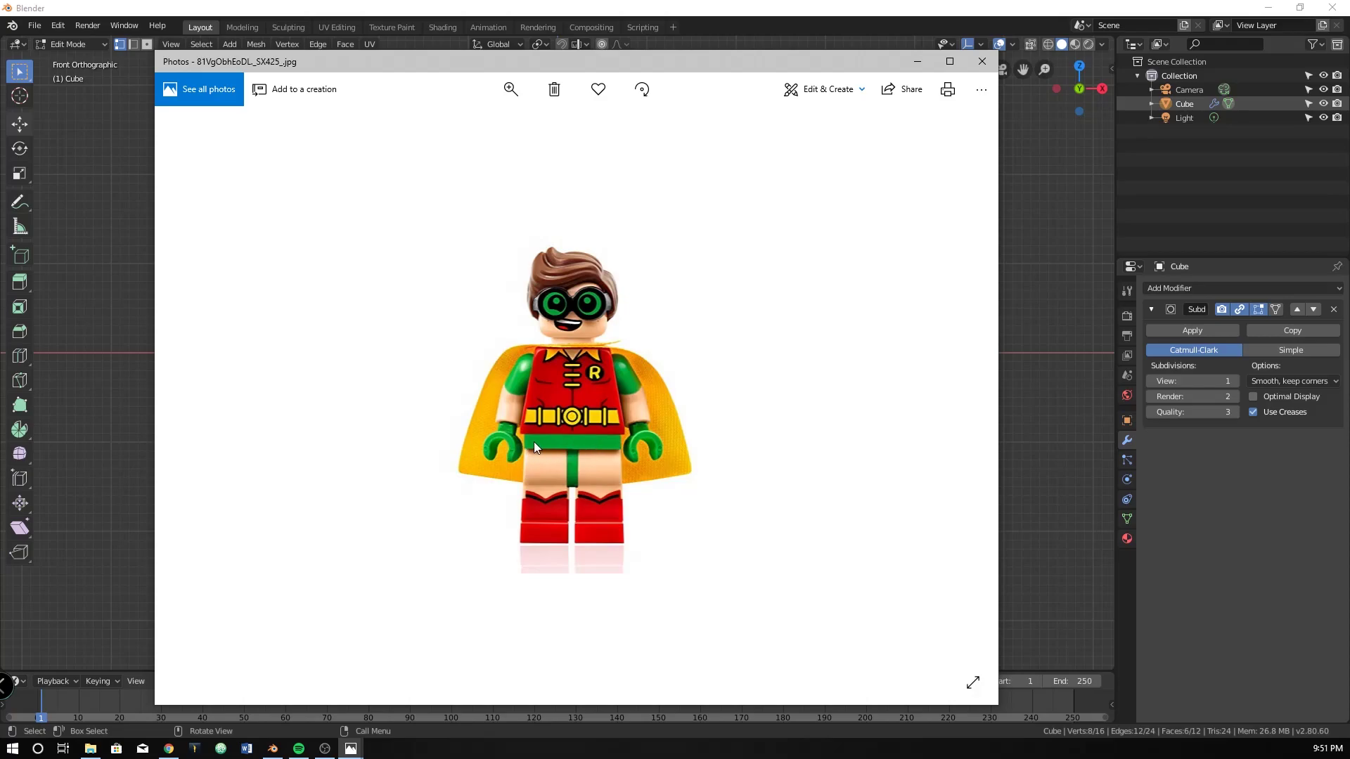
left_click_drag(686, 72, 0, 124)
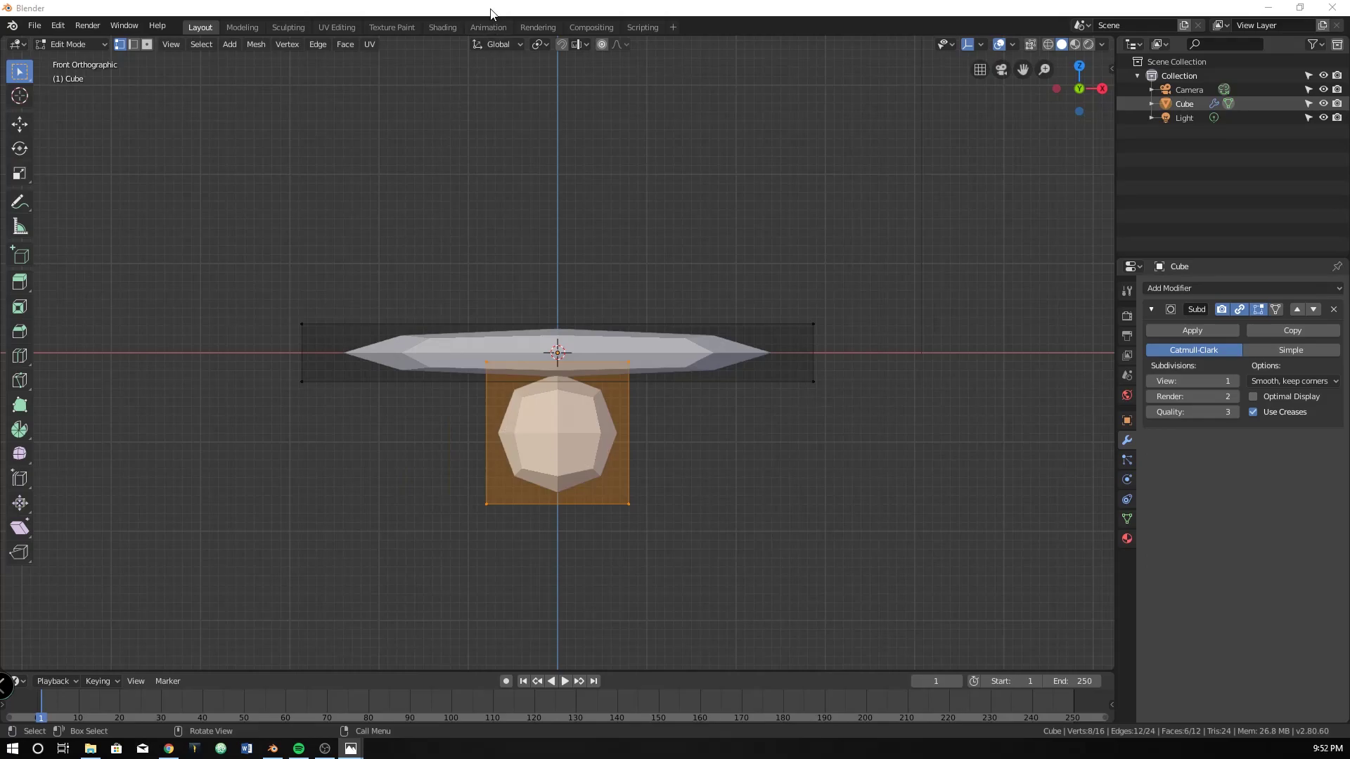
Step: Add a loop cut close to each short end of the slab to sharpen its ends
key("ctrl+r")
left_click(398, 366)
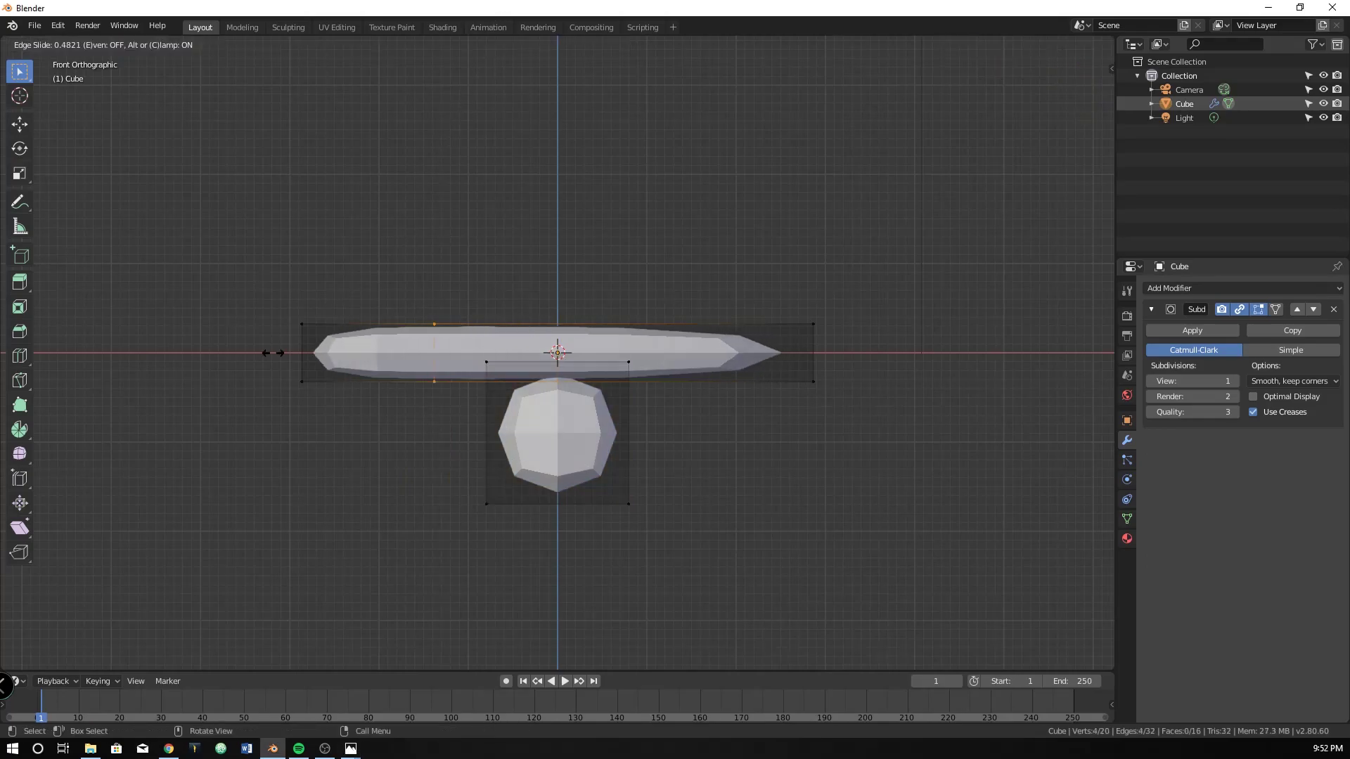
left_click(160, 352)
key("g")
key("g")
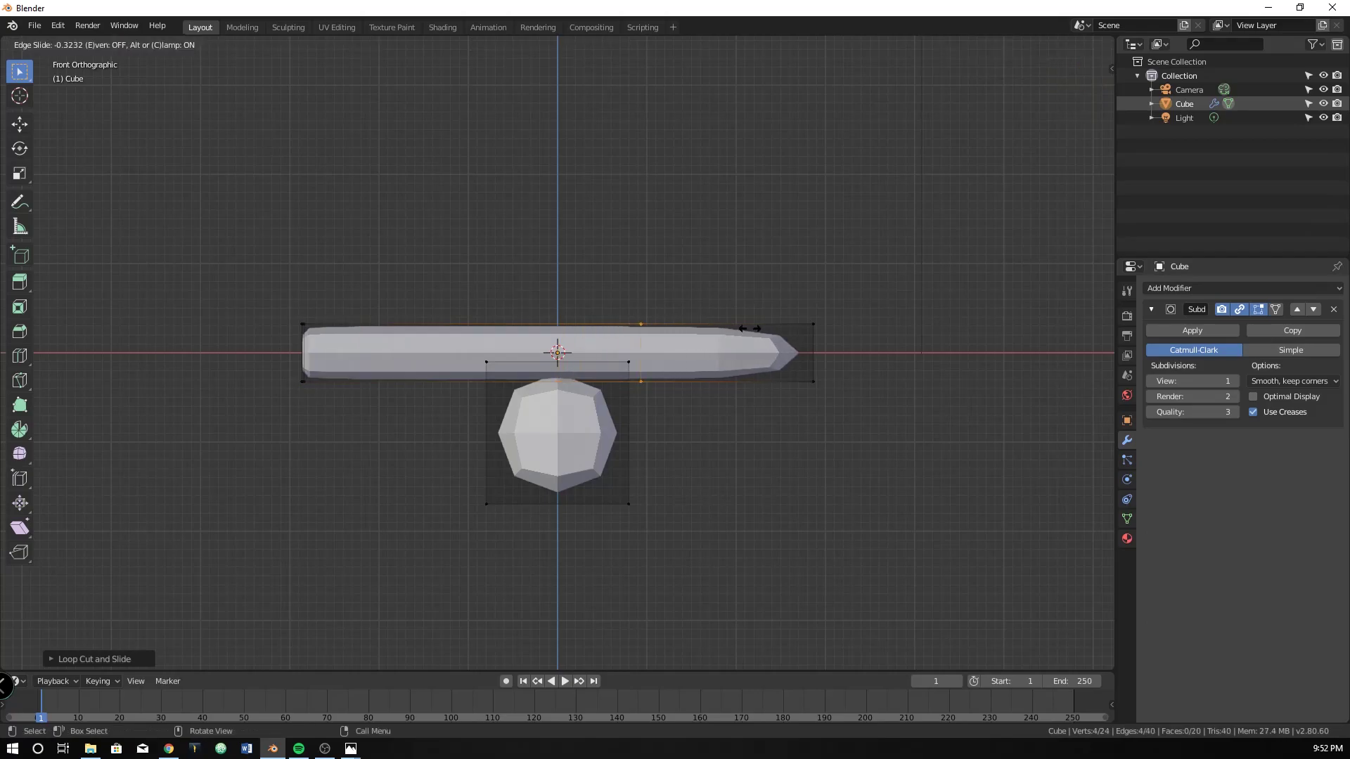
left_click(913, 327)
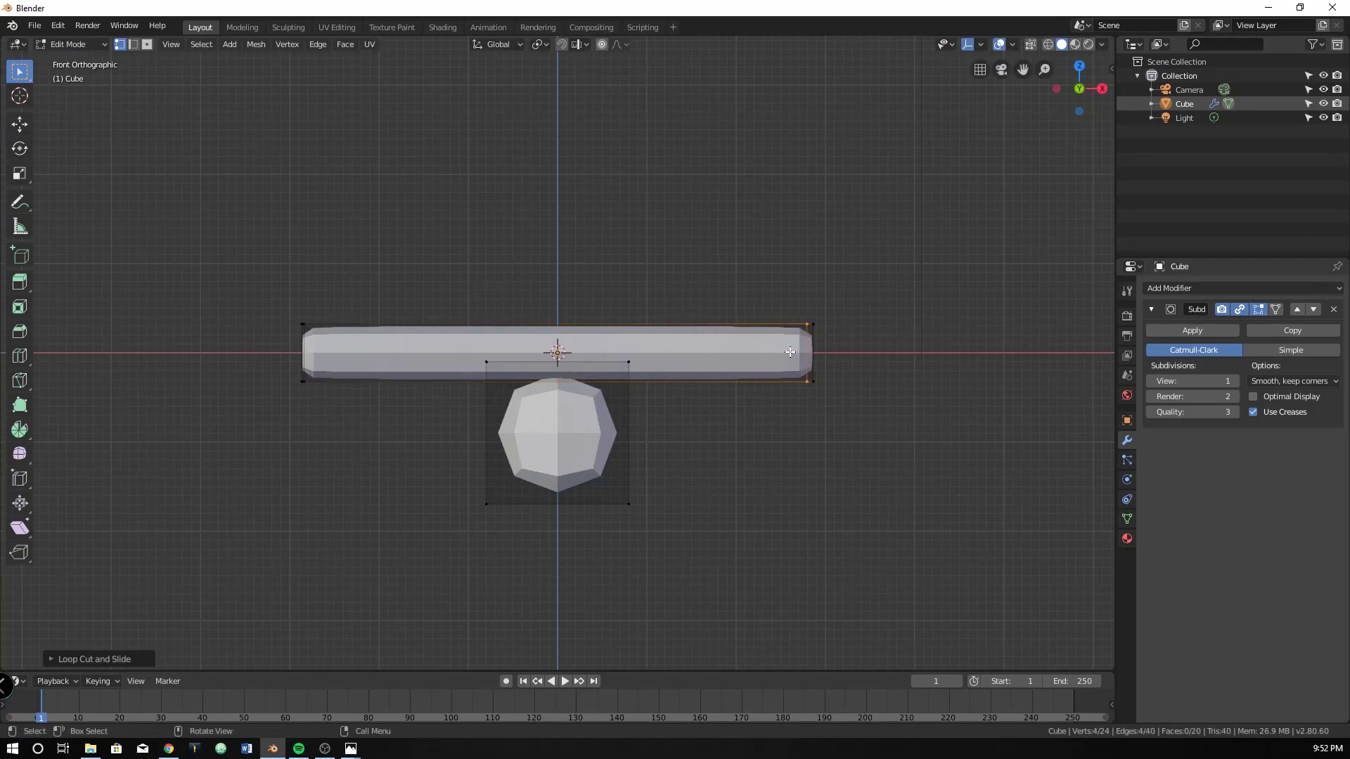
Step: Add two horizontal loop cuts around the slab, one near its upper edge and one near its lower edge
key("ctrl+r")
left_click(814, 363)
left_click(817, 334)
key("ctrl+r")
left_click(814, 354)
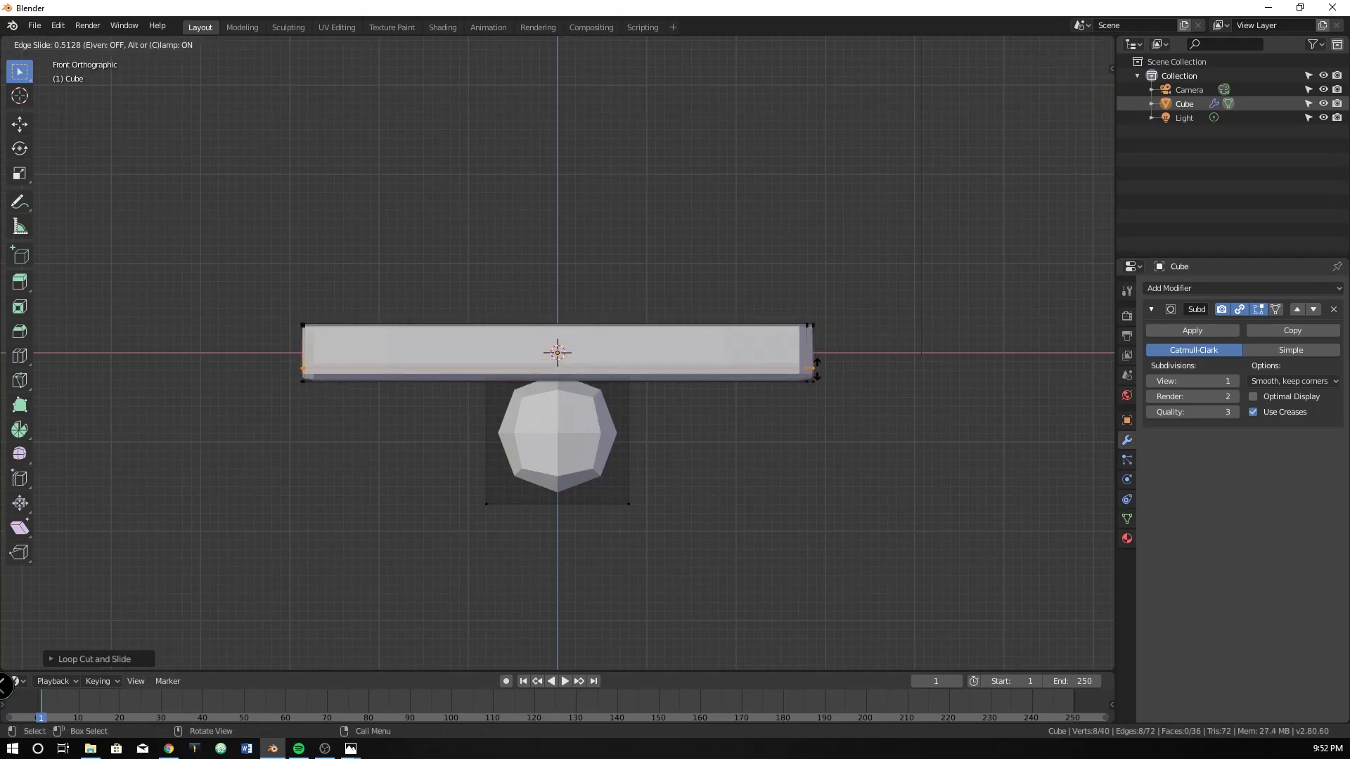
left_click(816, 366)
Step: Add a lengthwise loop cut tight against one long side of the slab
middle_click_drag(820, 368, 808, 457)
middle_click_drag(859, 401, 656, 483)
key("ctrl+r")
left_click(543, 553)
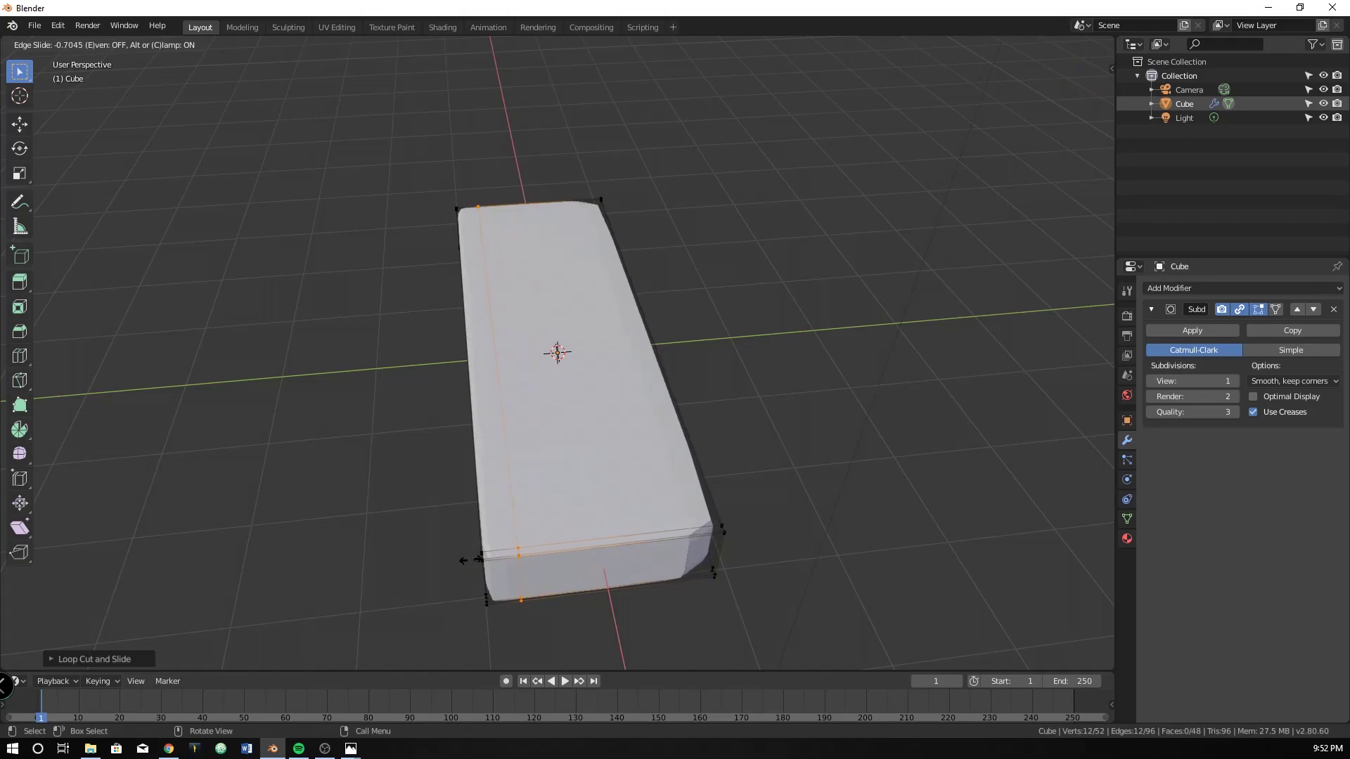
left_click(445, 560)
key("ctrl+r")
left_click(707, 550)
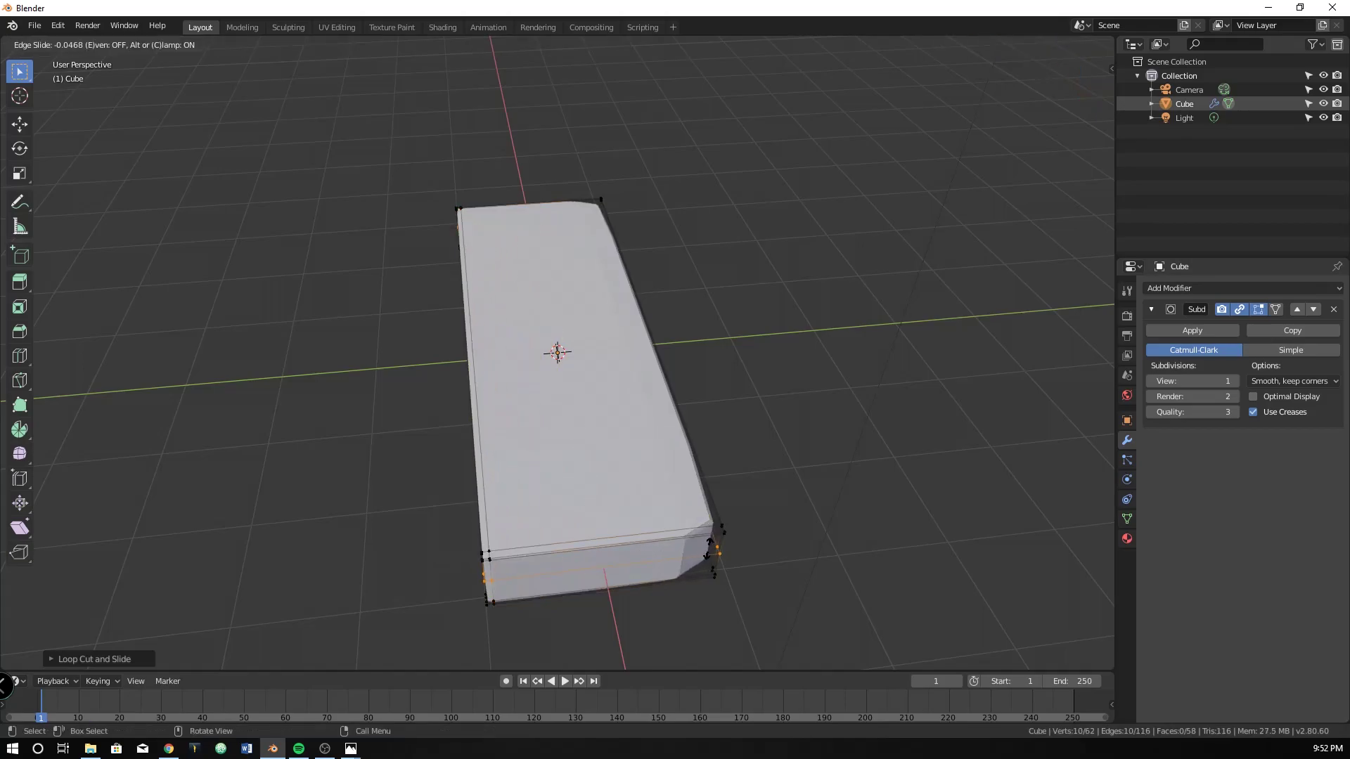
left_click(709, 550)
Step: Add a lengthwise loop cut near the slab's remaining rounded long side
key("ctrl+r")
left_click(714, 541)
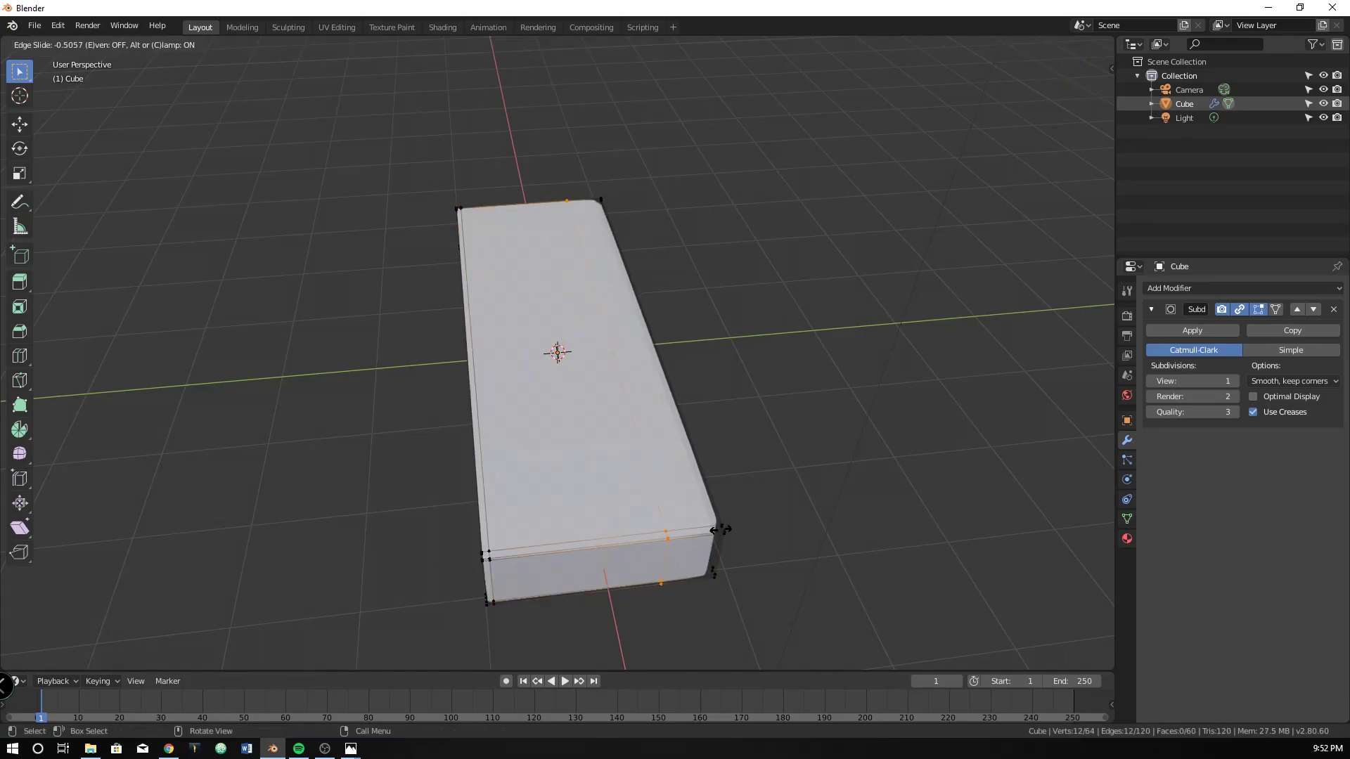
left_click(763, 523)
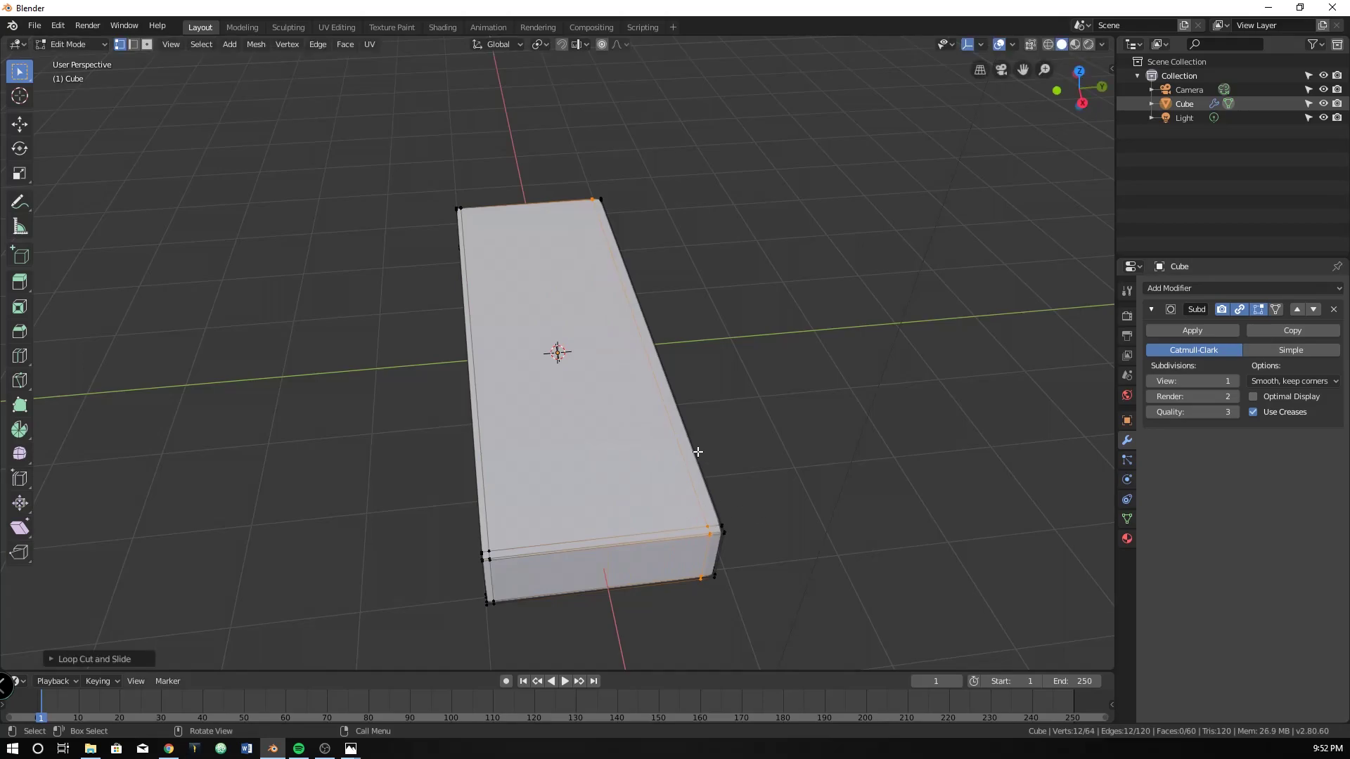
mouse_move(698, 452)
middle_mouse_down()
mouse_move(594, 379)
mouse_move(690, 446)
mouse_move(689, 473)
middle_mouse_up()
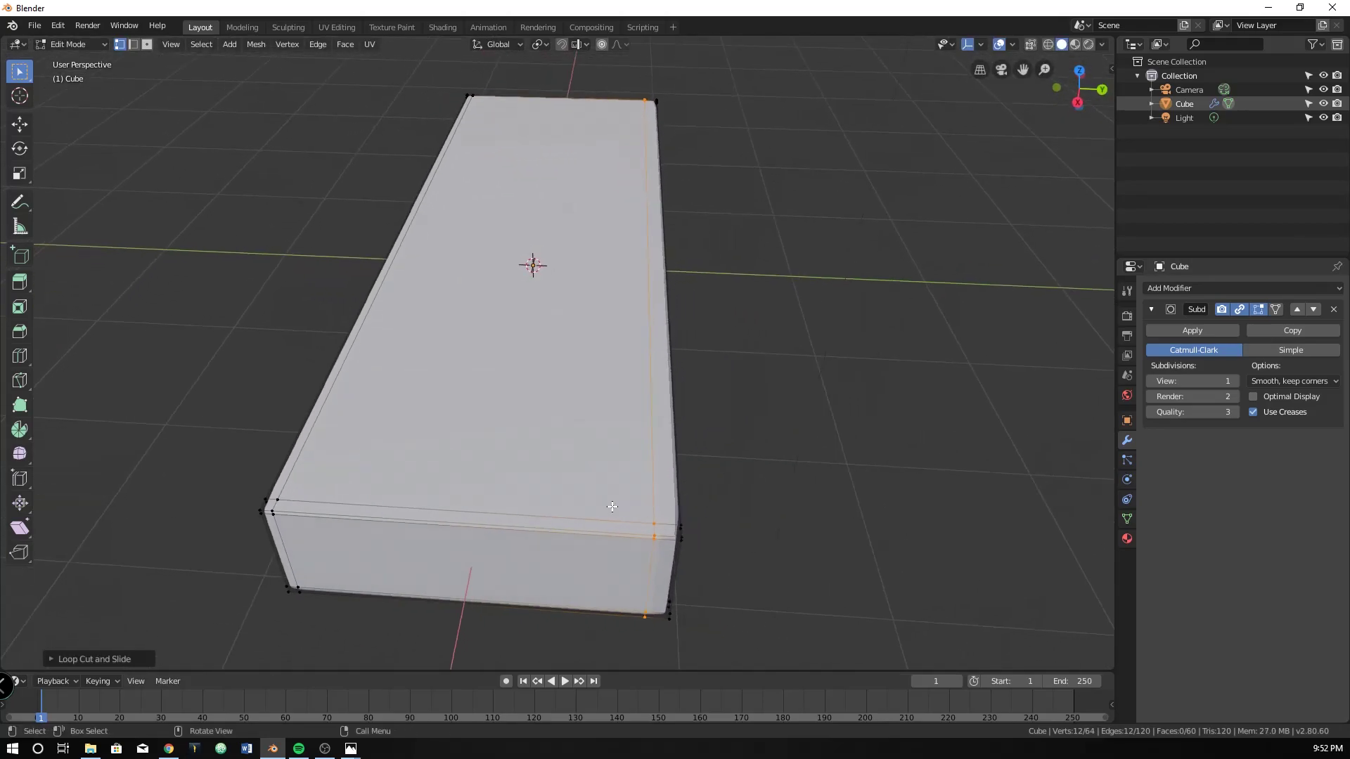
middle_click_drag(293, 498, 303, 492)
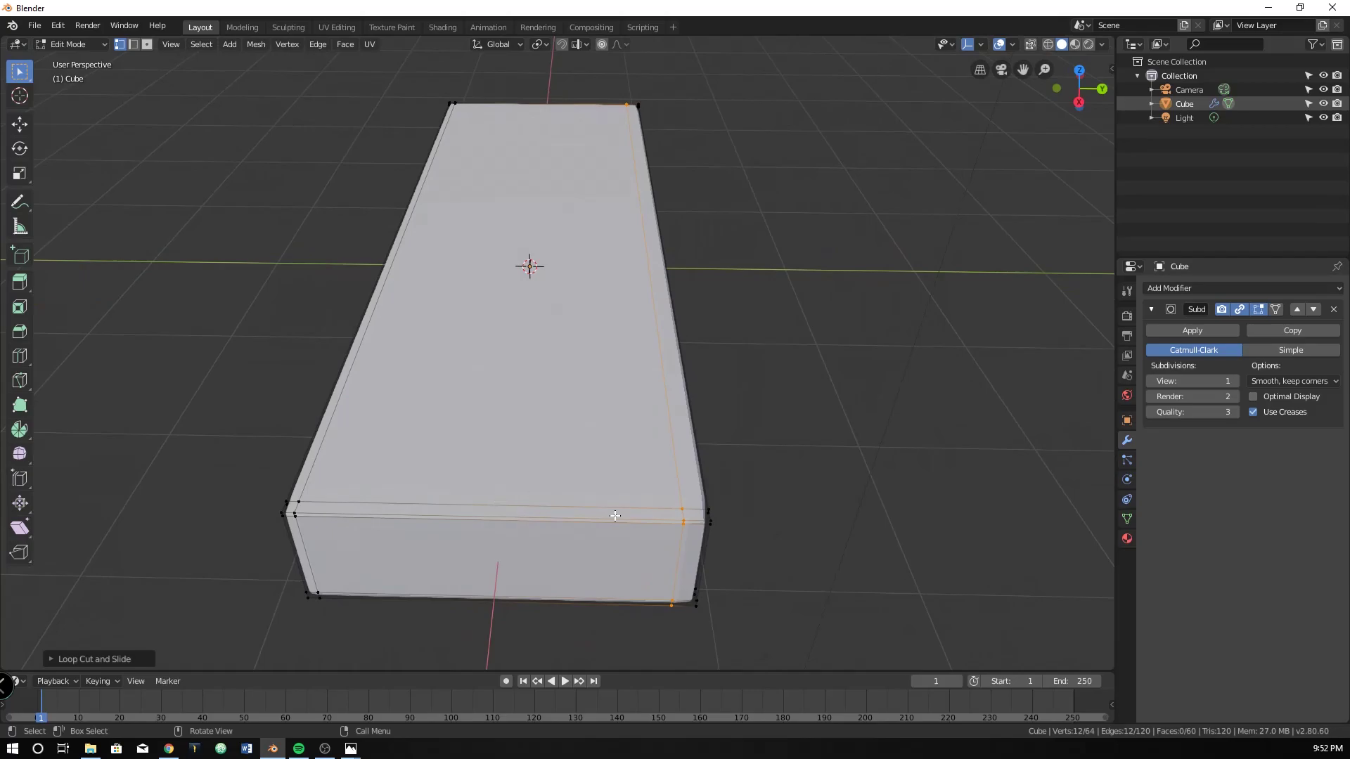
Step: Slide the lengthwise edge loop near the slab's long -Y side slightly further inward from the edge
left_click(311, 474, "alt")
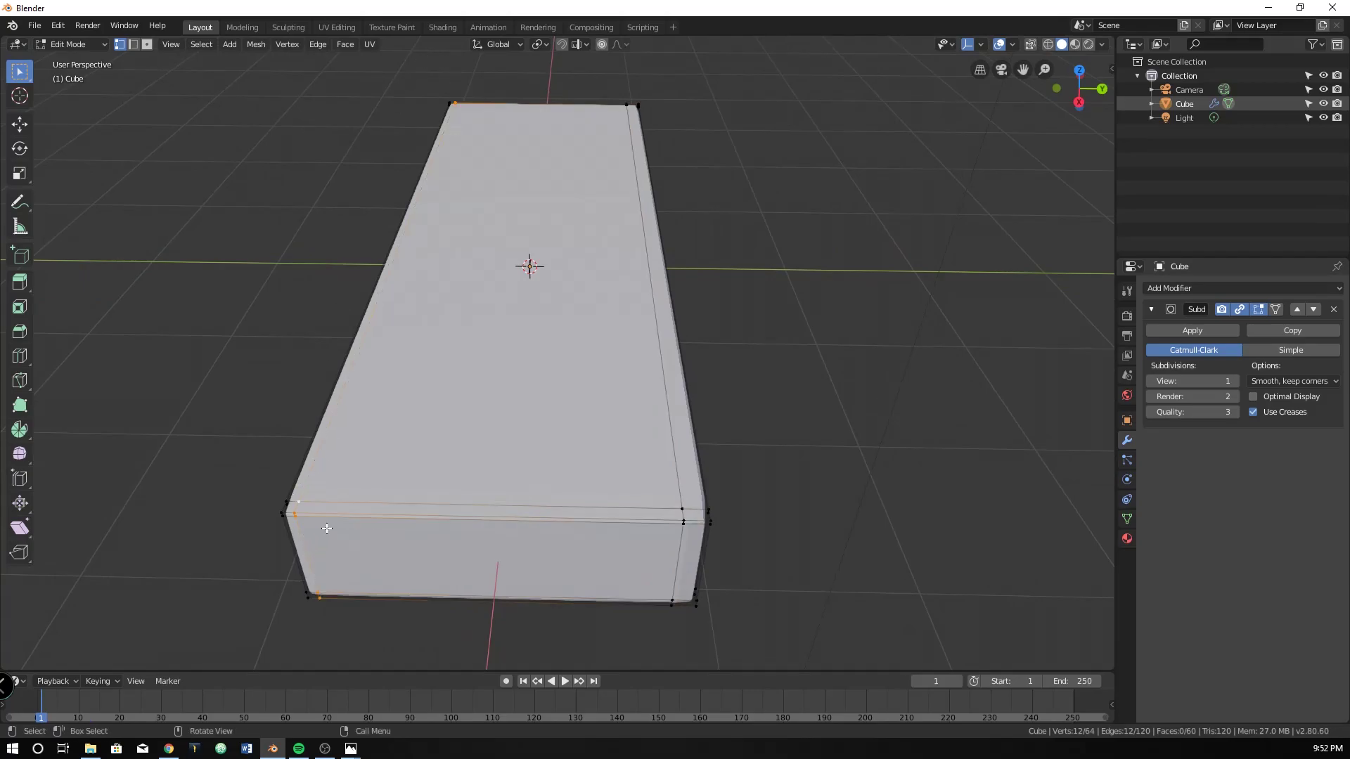
key("g")
key("g")
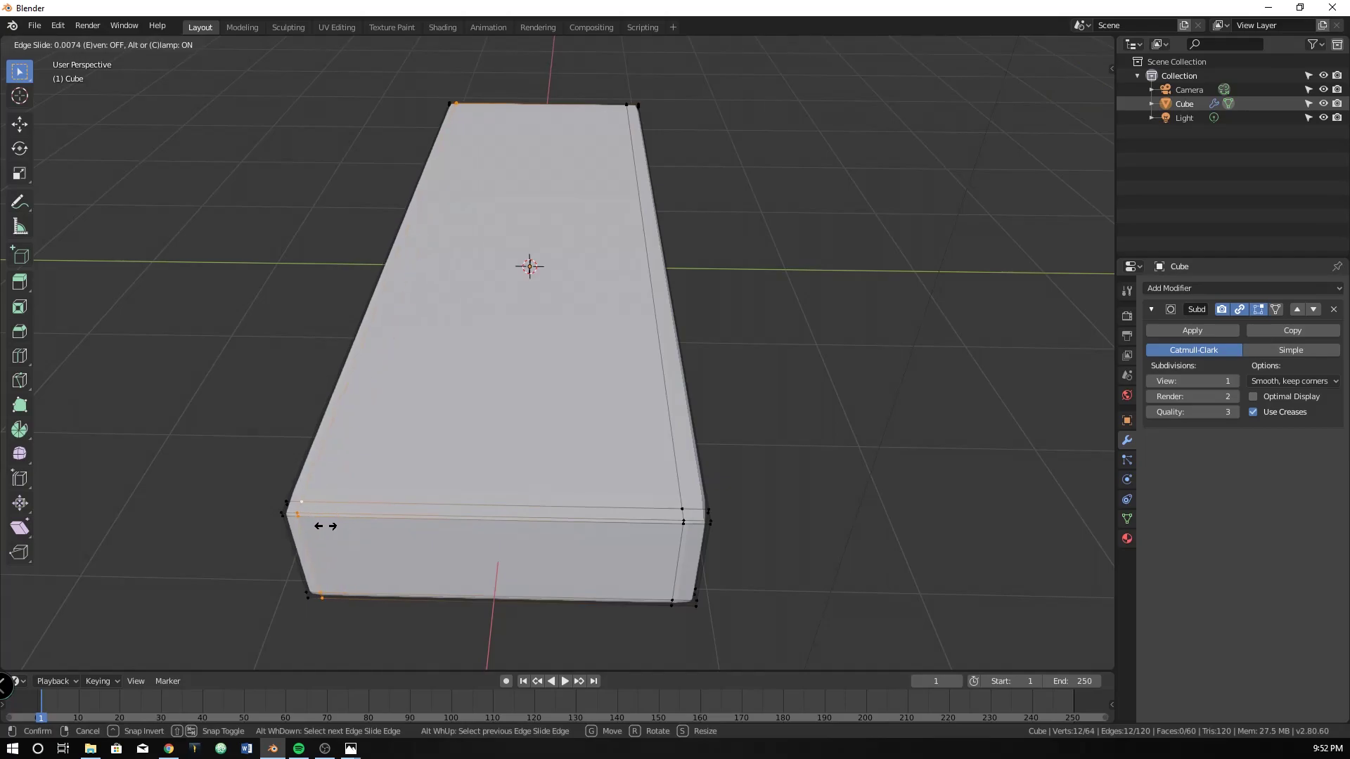
left_click(337, 525)
middle_click_drag(340, 521, 393, 502)
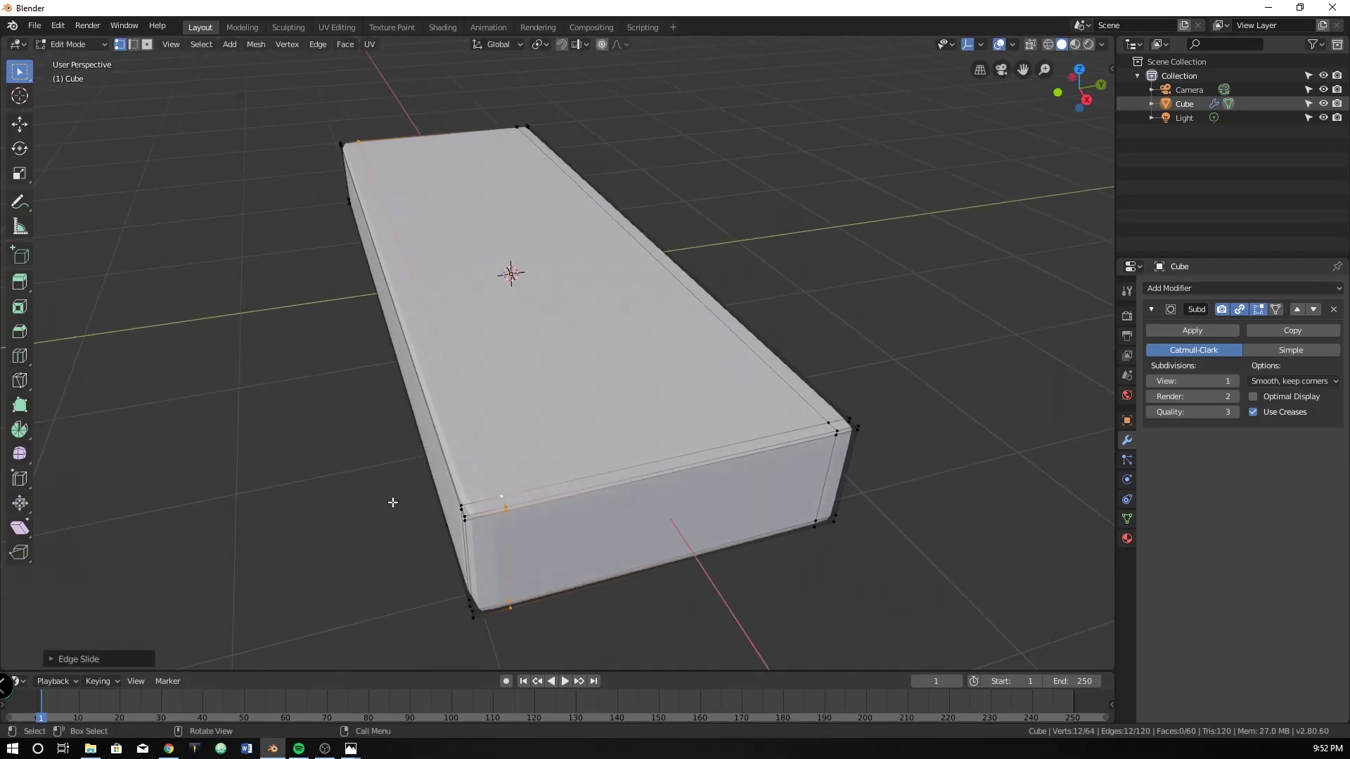
Step: In front view, slide the slab's upper horizontal edge loop slightly down and its lower horizontal loop slightly up
key("KP_1")
scroll(747, 381, "up", 3)
middle_click_drag(935, 270, 519, 410, "shift")
scroll(660, 392, "up", 1)
key("ctrl+r")
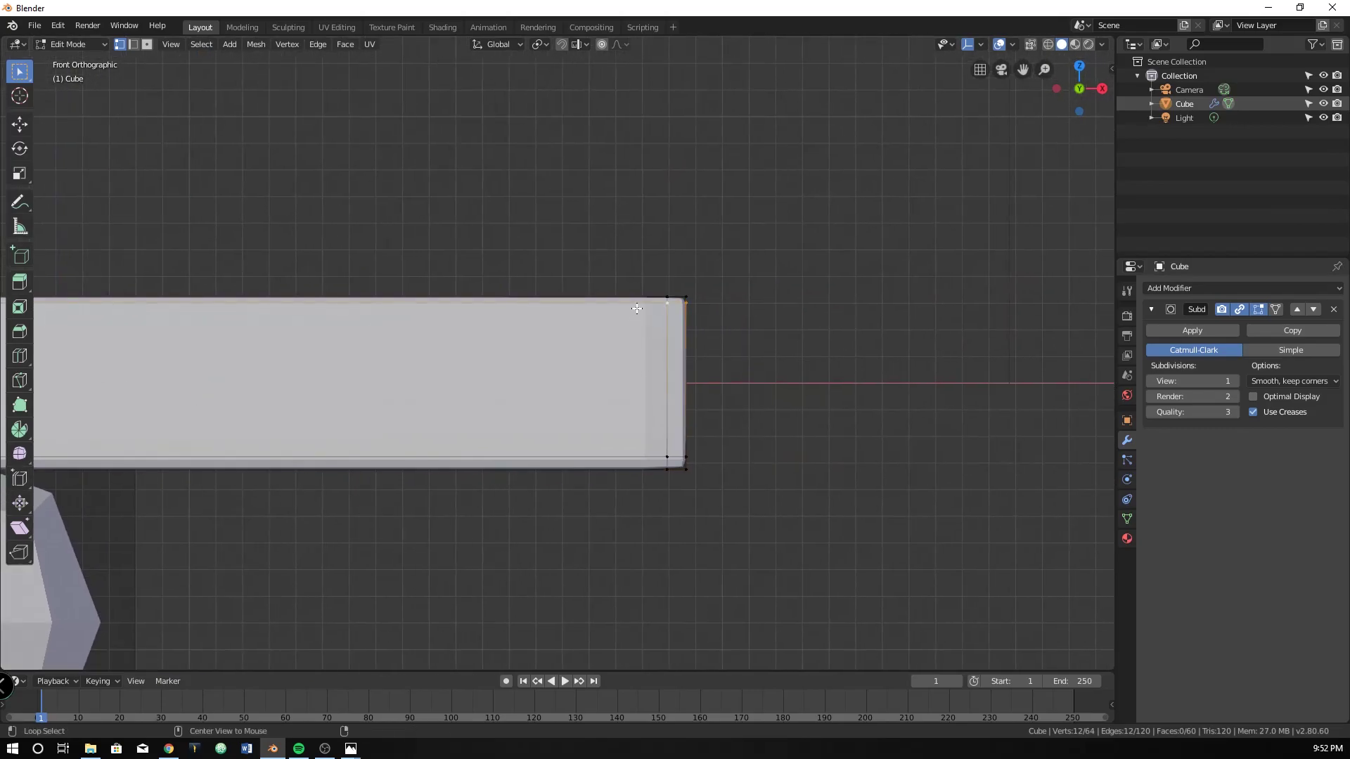
left_click(633, 314)
left_click(640, 314)
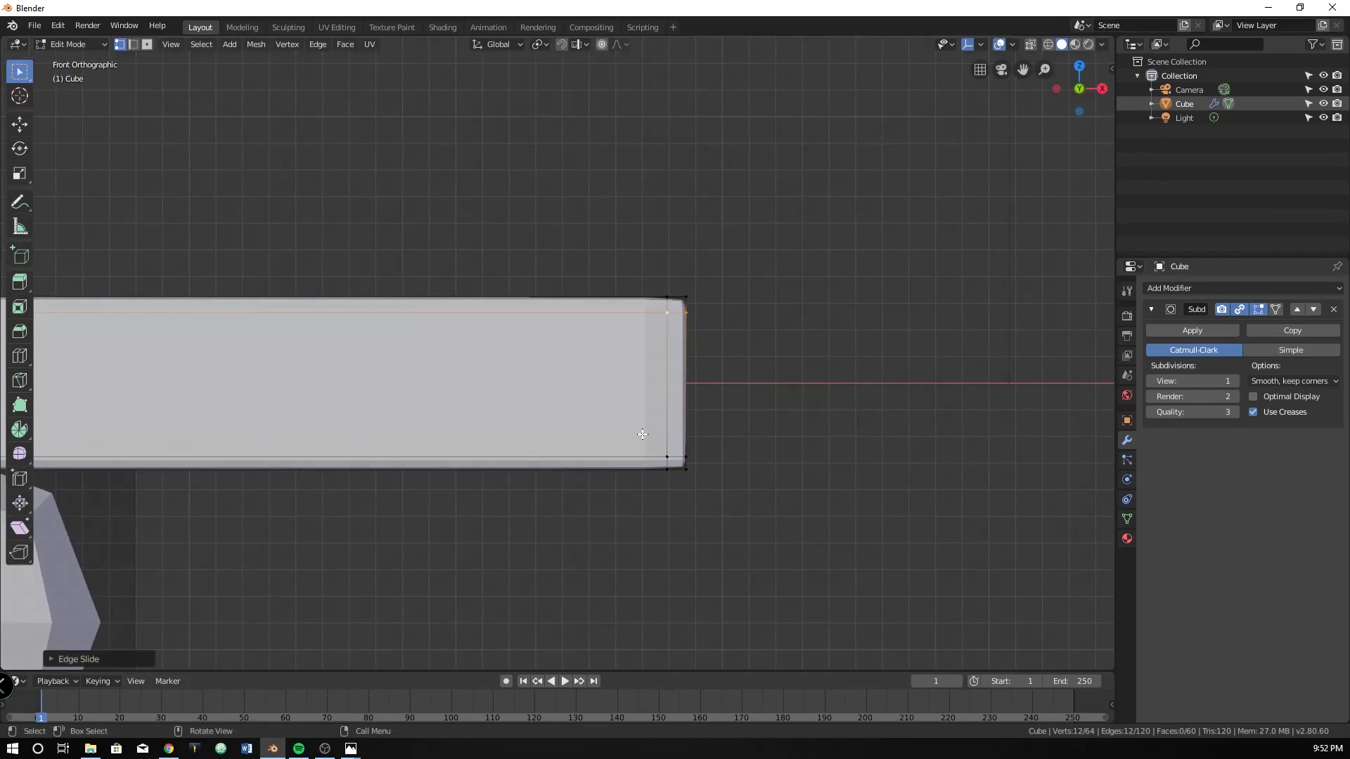
left_click(640, 461, "alt")
key("g")
left_click(643, 447)
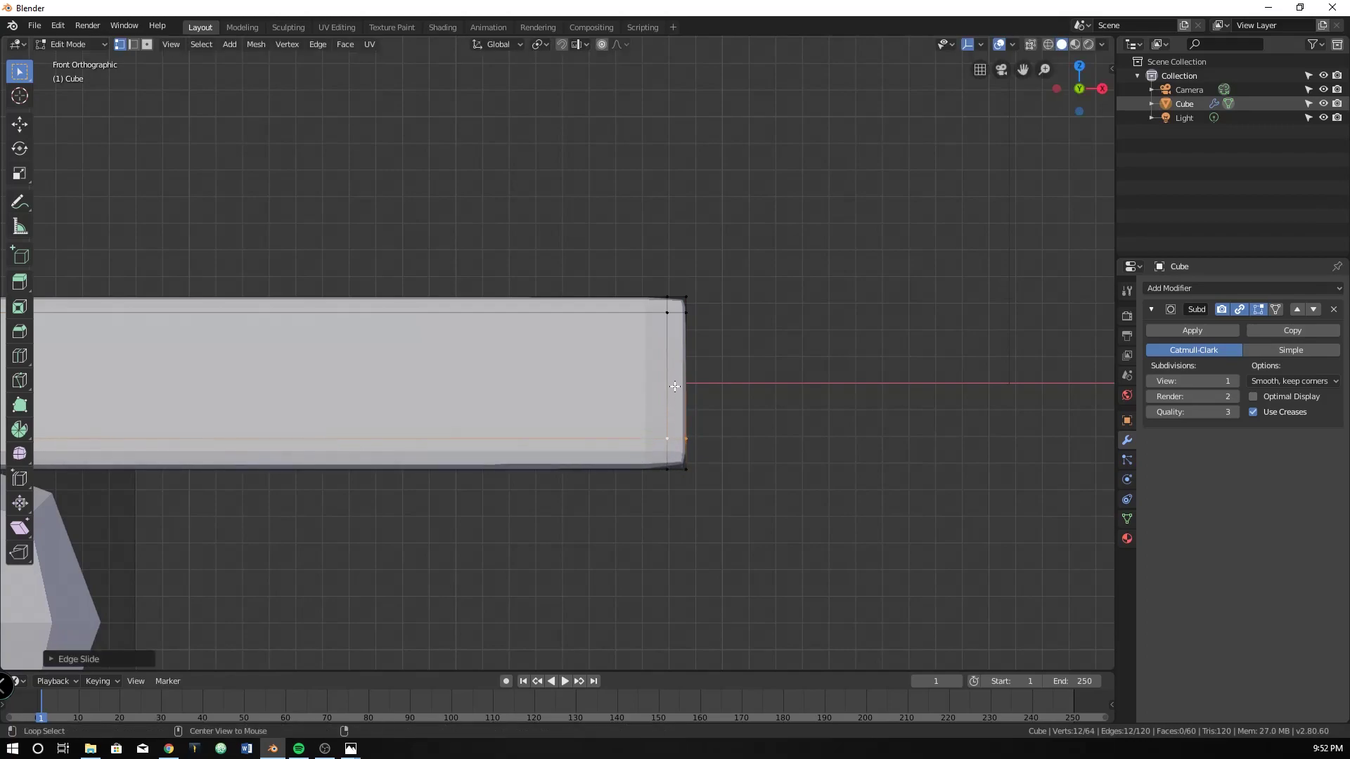
Step: Slide the vertical edge loop near the slab's +X end further inward to soften that end
left_click(672, 386, "alt")
key("g")
key("g")
left_click(657, 385)
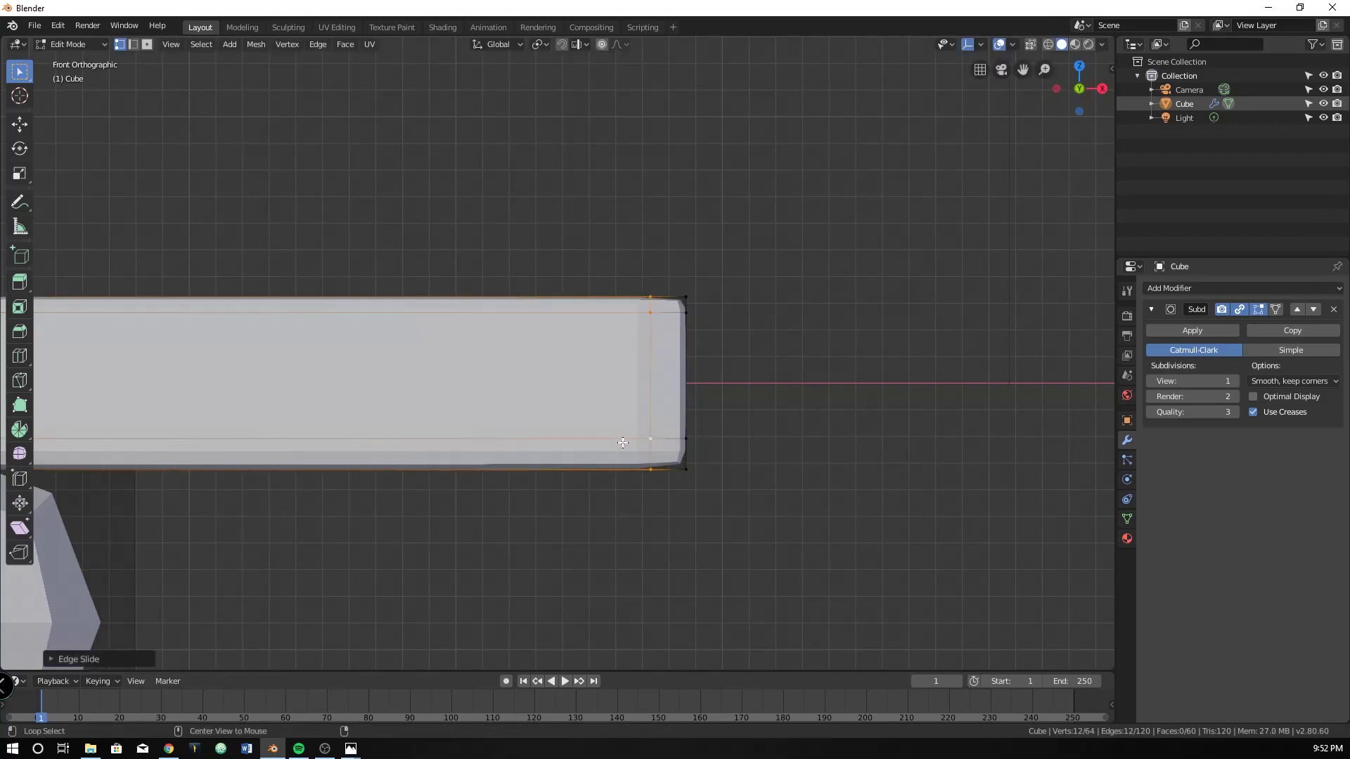
Step: Move the slab's lower and upper horizontal edge loops further toward its middle to round the edges more
left_click(622, 440, "alt")
key("g")
key("g")
left_click(628, 393)
left_click(627, 313, "alt")
key("g")
key("g")
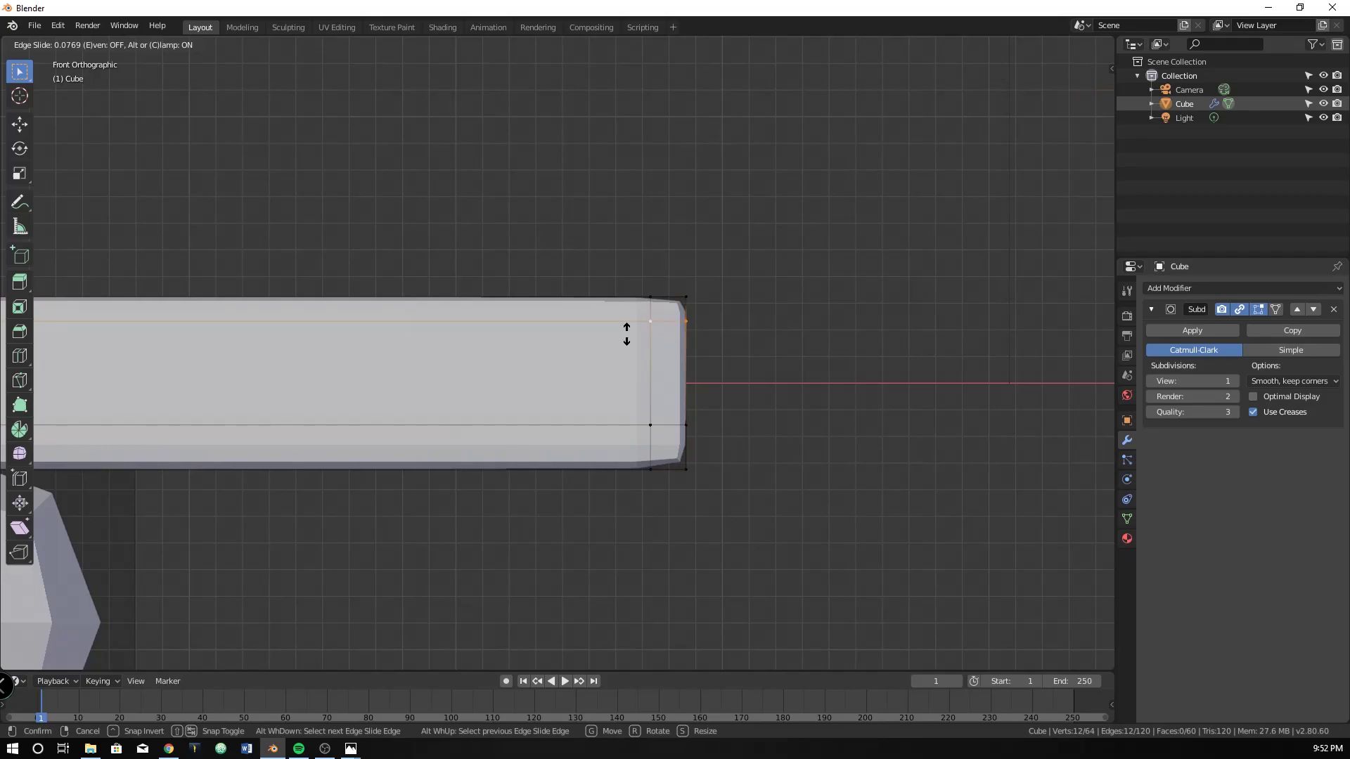
left_click(628, 336)
Step: Shade the object smooth in Object Mode and set the Subdivision modifier's View level to 2
key("Tab")
mouse_move(635, 357)
middle_mouse_down()
mouse_move(576, 397)
mouse_move(442, 407)
mouse_move(485, 408)
middle_mouse_up()
right_click(449, 406)
left_click(444, 403)
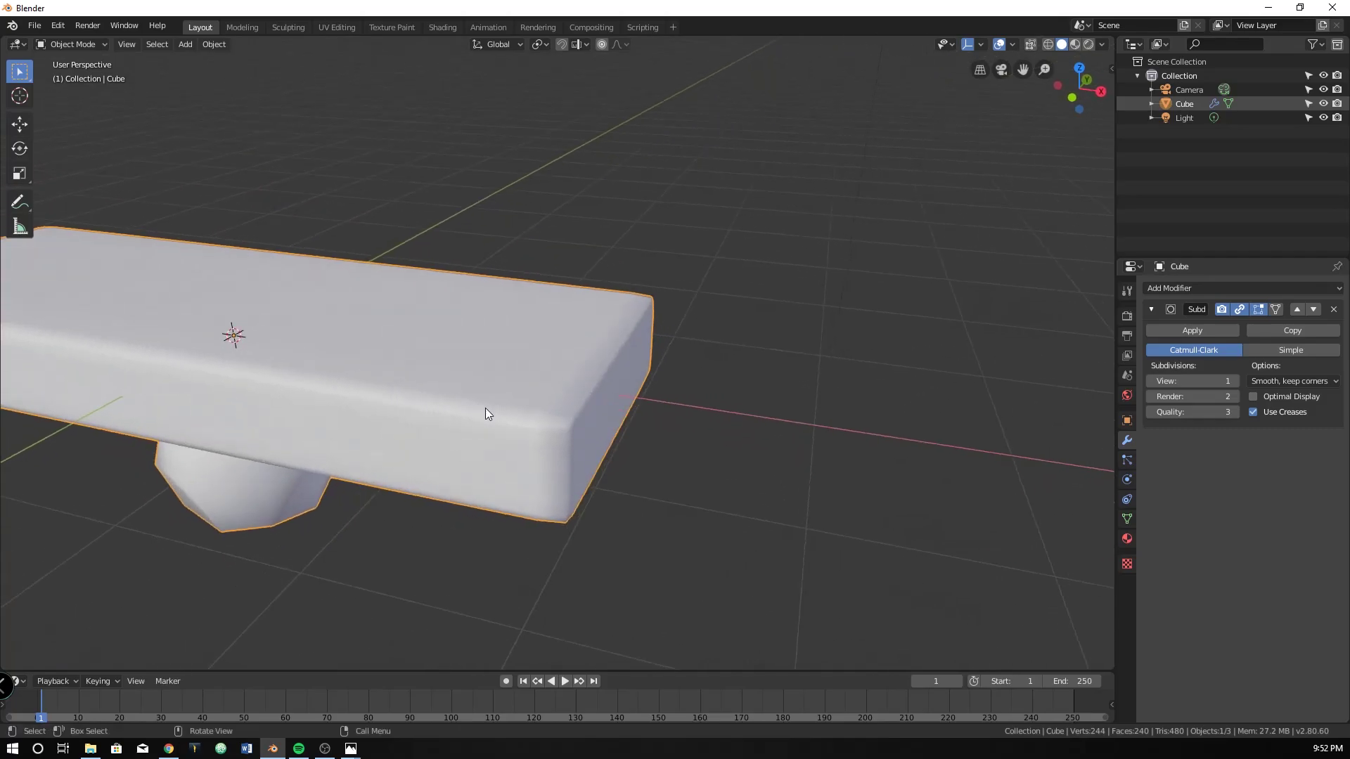
key("KP_1")
left_click(1235, 381)
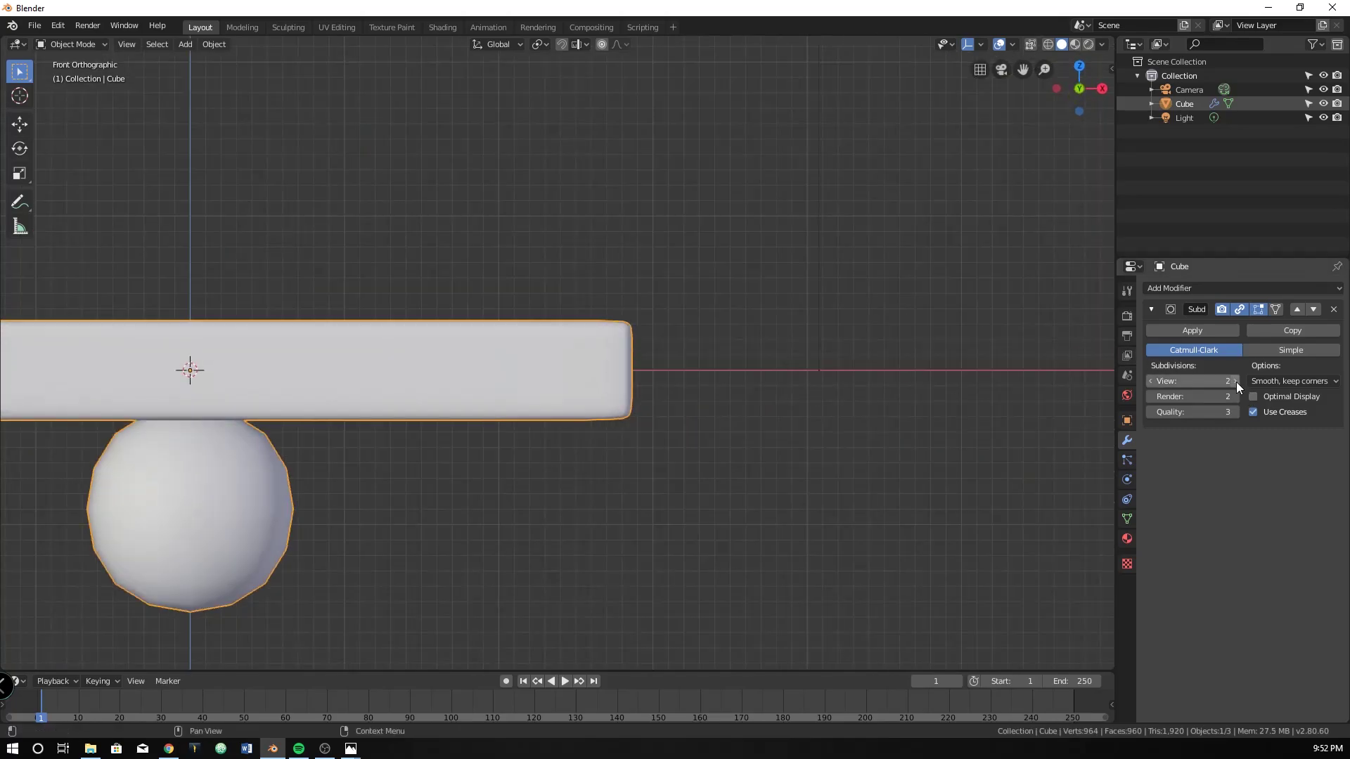
Step: Return the hip piece to Edit Mode in front view and deselect all of its geometry
scroll(457, 461, "down", 2)
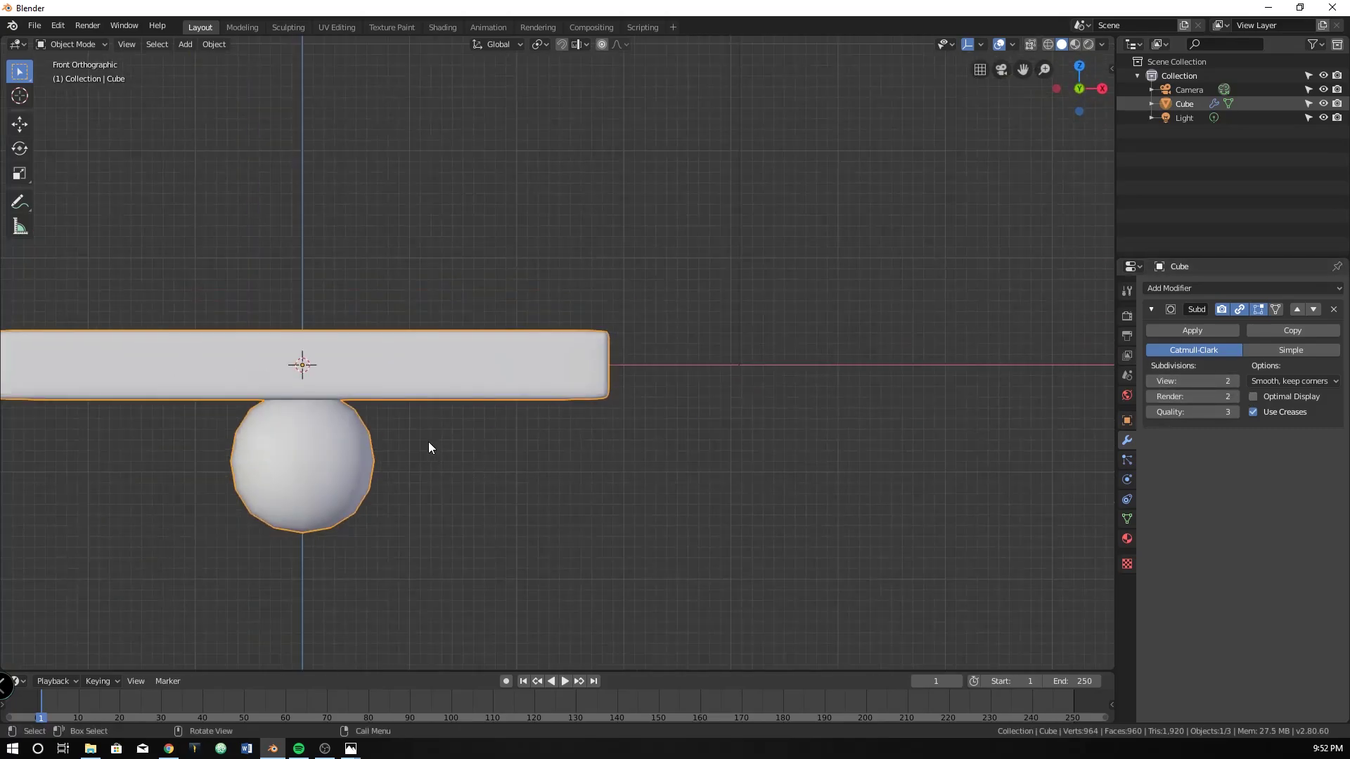
middle_click_drag(428, 445, 671, 415, "shift")
scroll(668, 415, "up", 1)
key("Tab")
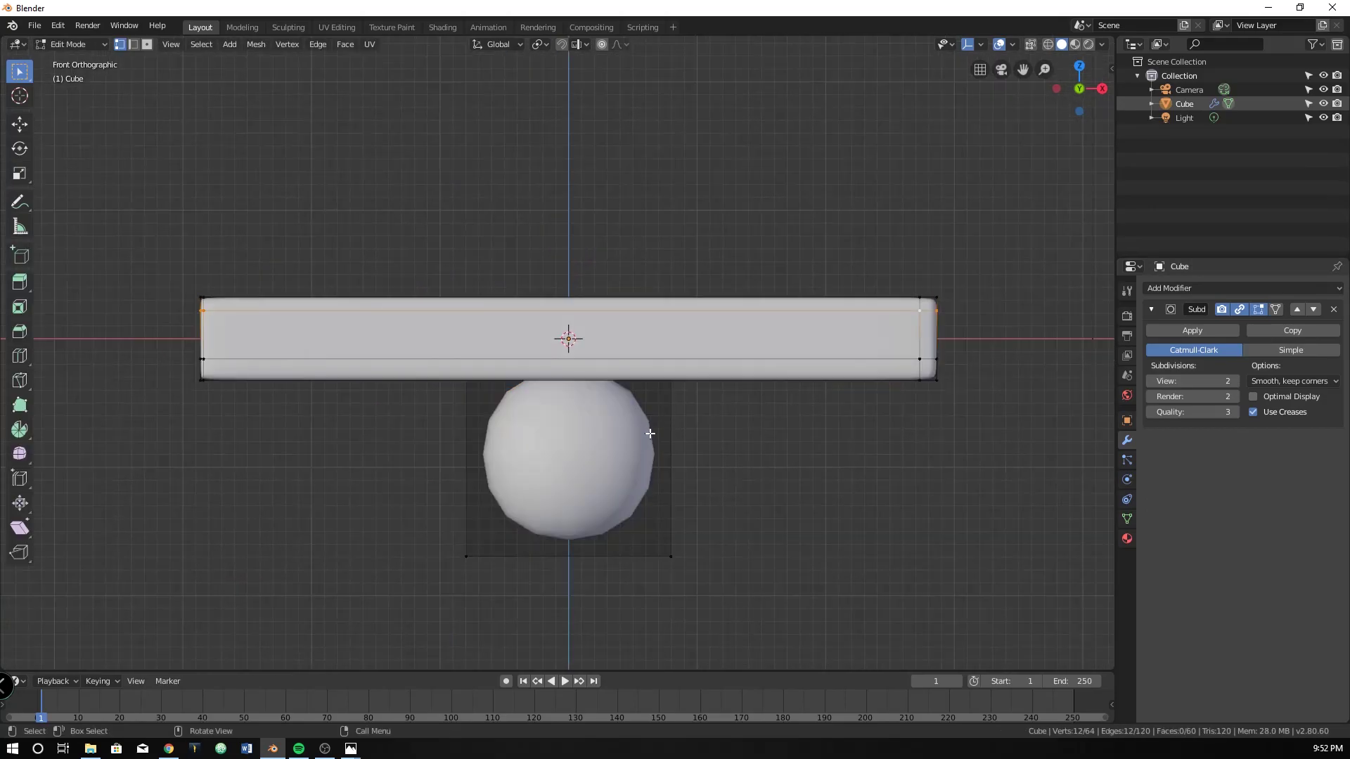
scroll(602, 466, "up", 2)
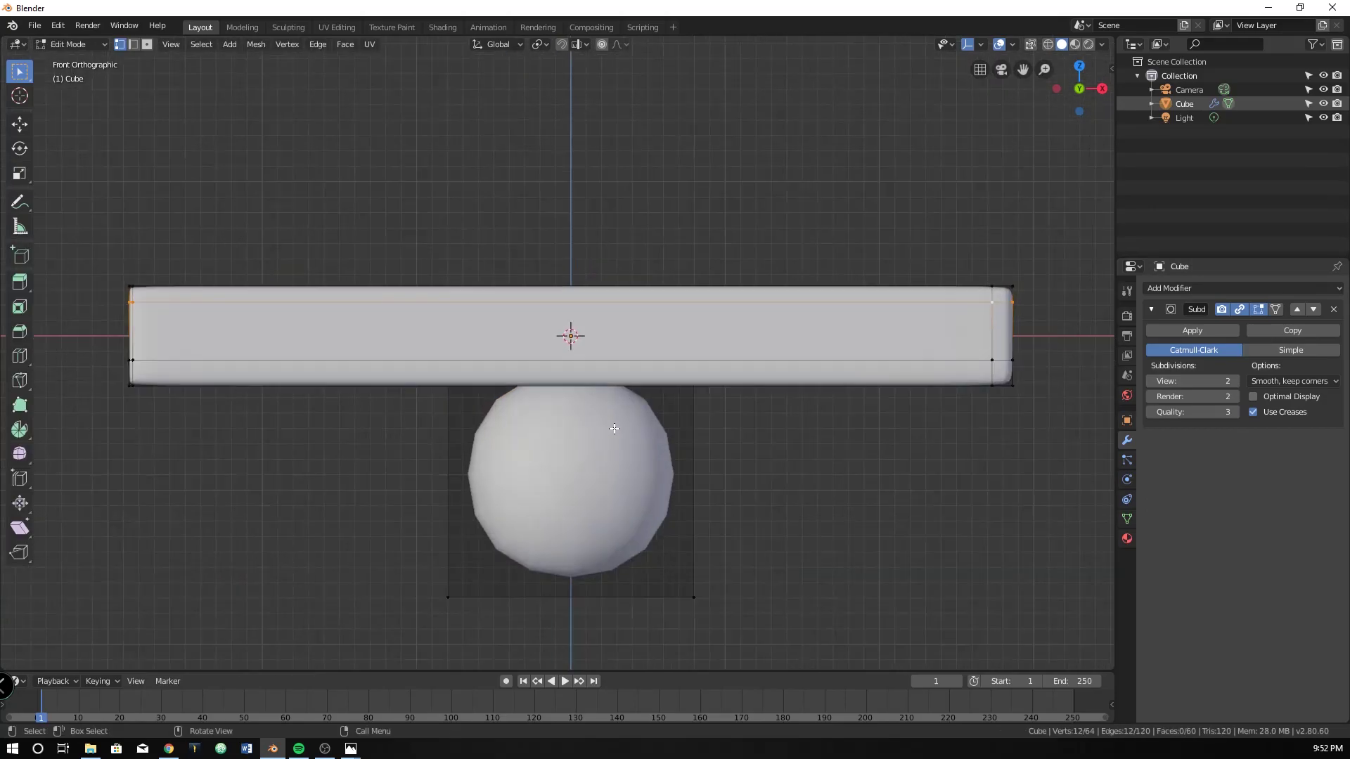
middle_click_drag(602, 360, 592, 320, "shift")
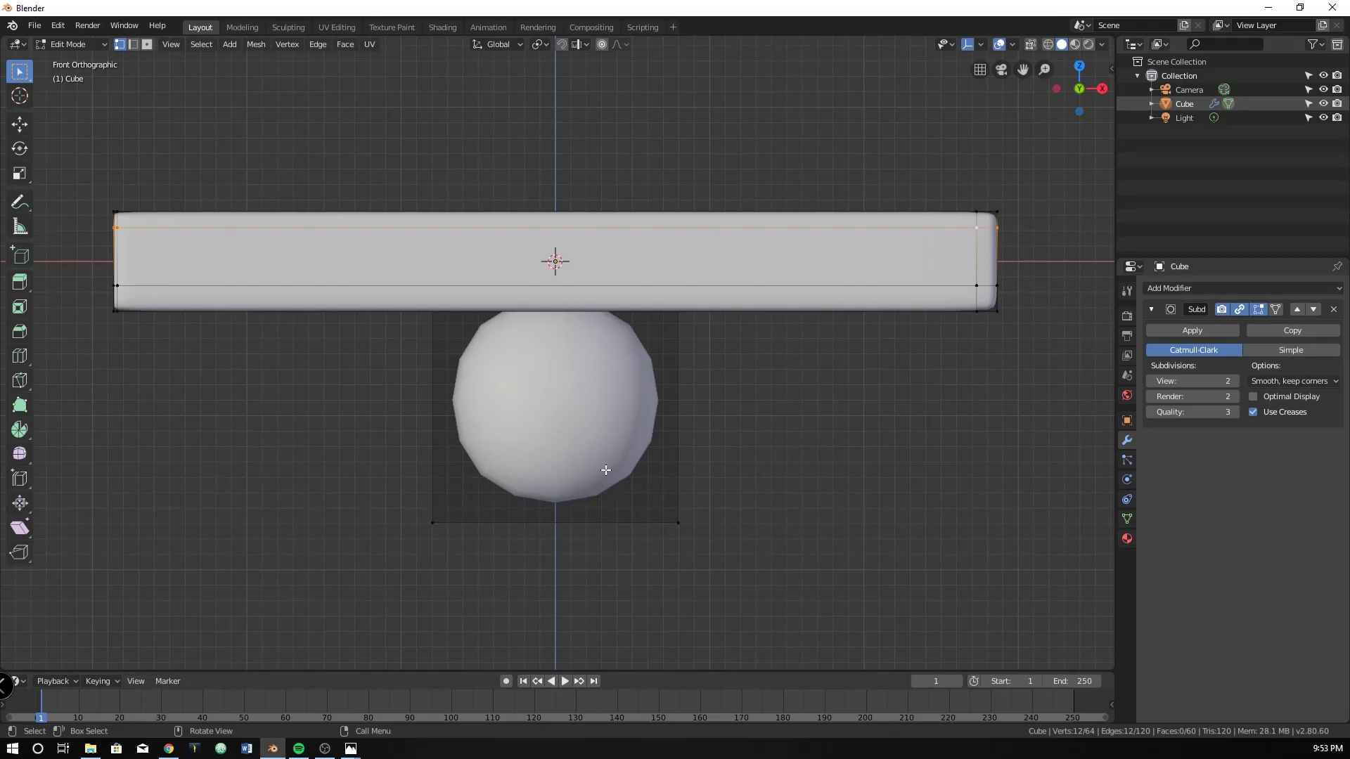
key("a")
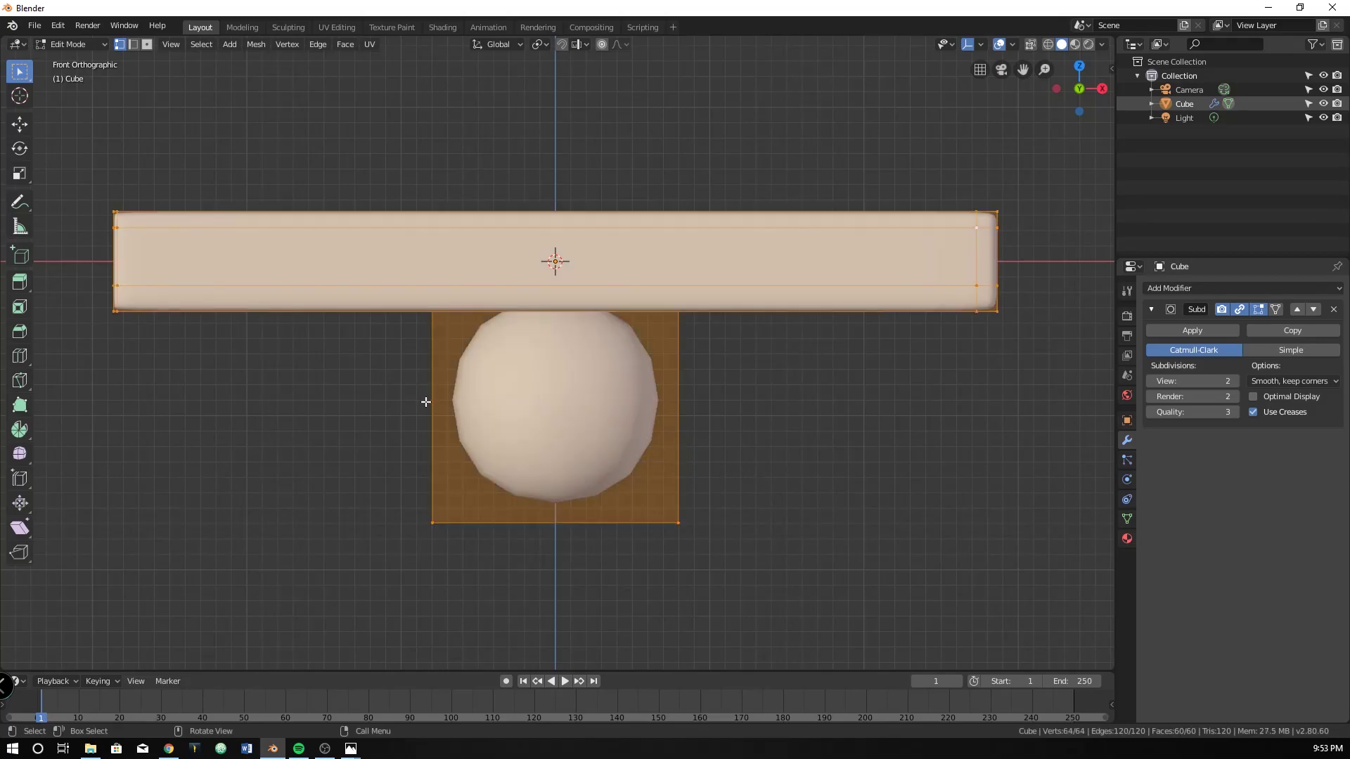
key("alt+a")
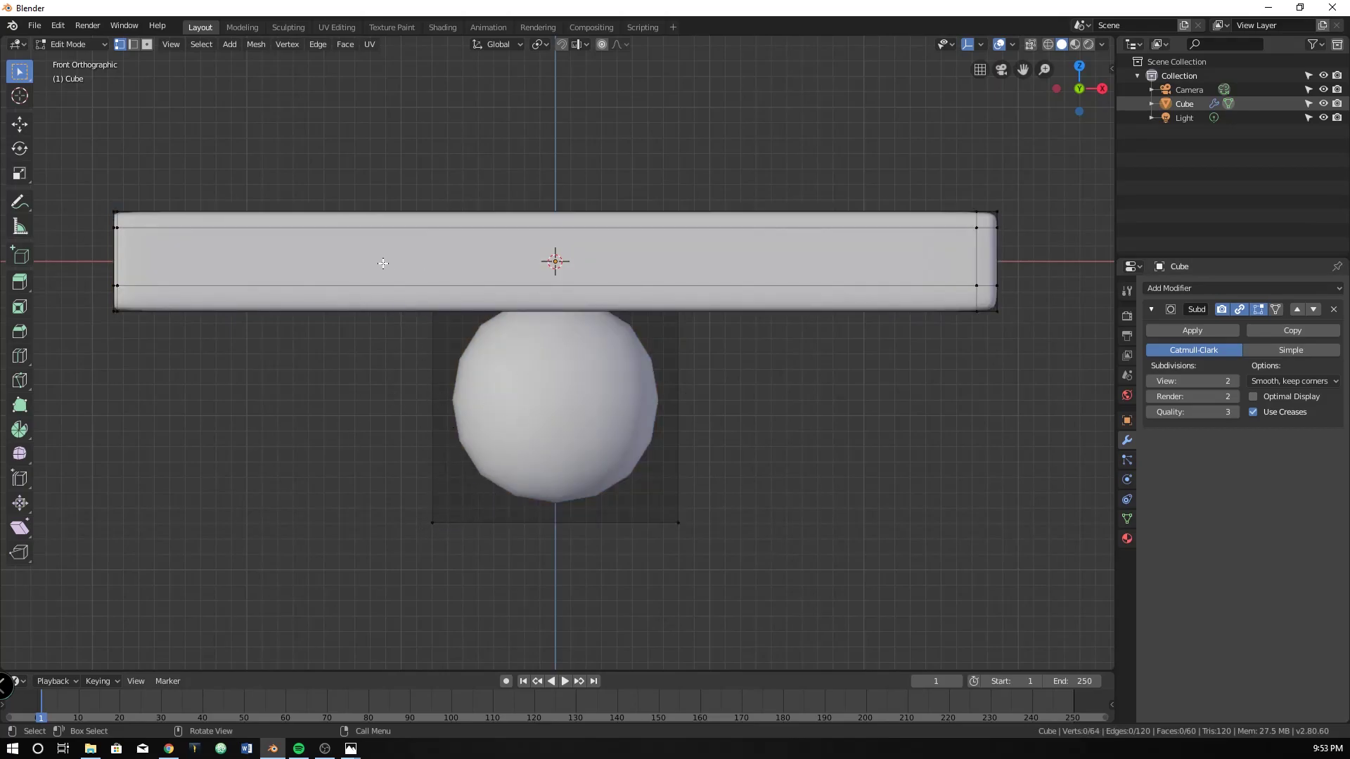
Step: Box-select all vertices of the lower block in wireframe display and switch back to solid shading
key("z")
left_click(301, 295)
left_click_drag(356, 235, 765, 567)
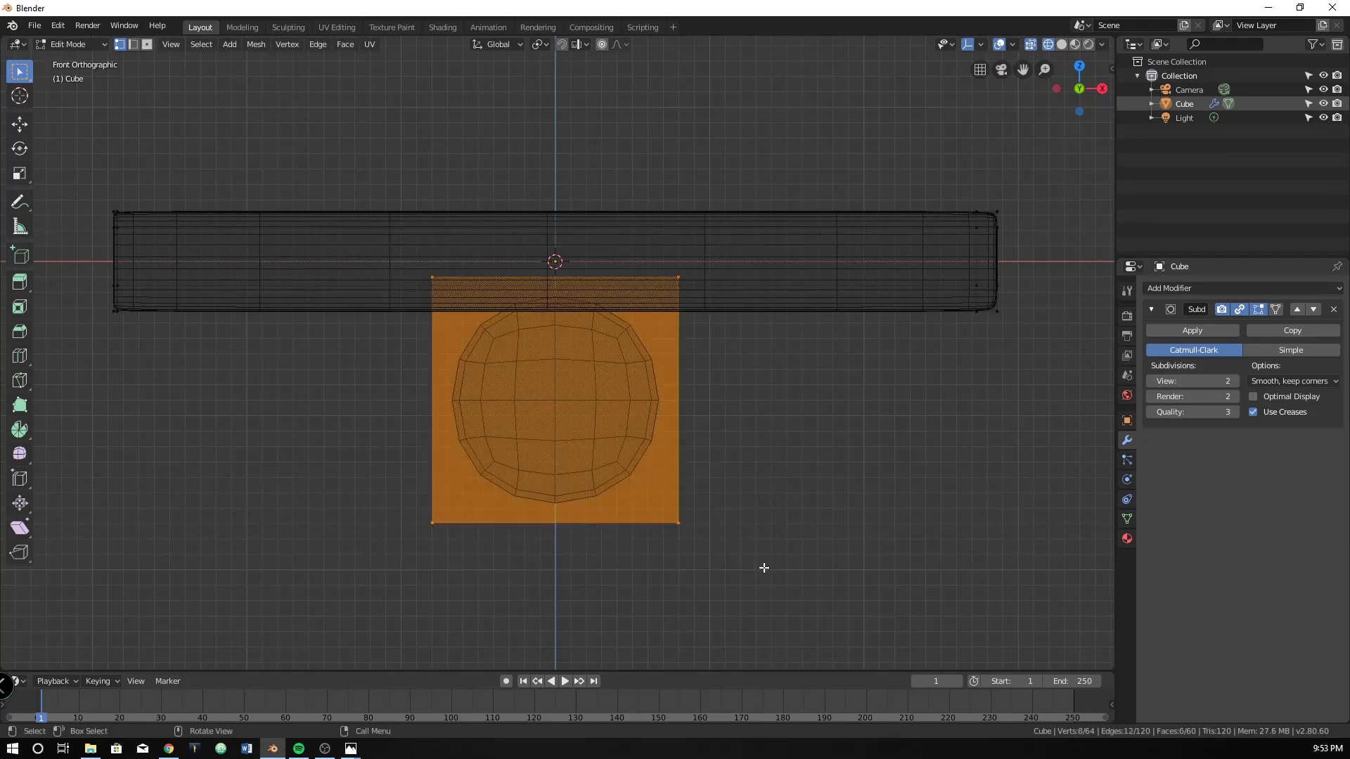
key("z")
left_click(868, 571)
Step: Select the lower block's entire linked geometry from one corner vertex and scale it to about 0.34 along X
left_click(680, 529)
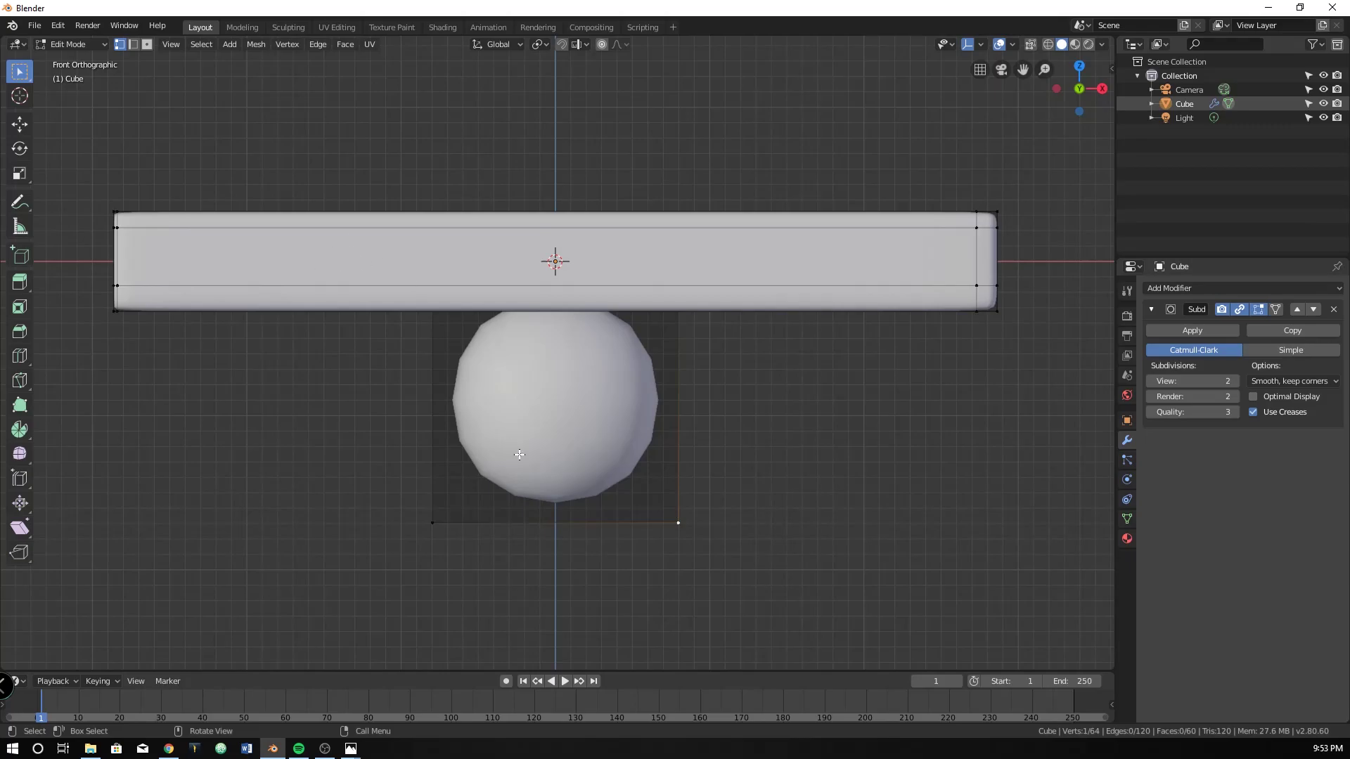
key("ctrl+l")
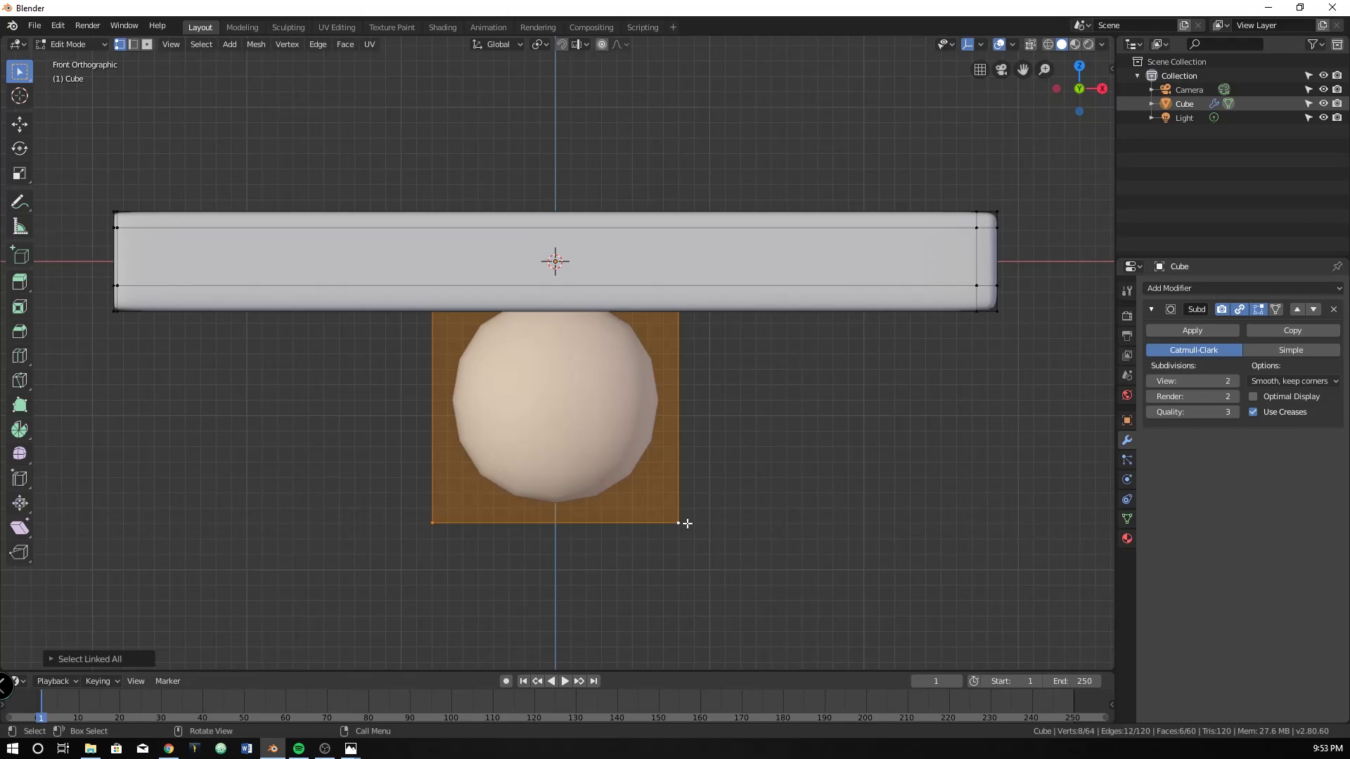
key("s")
key("x")
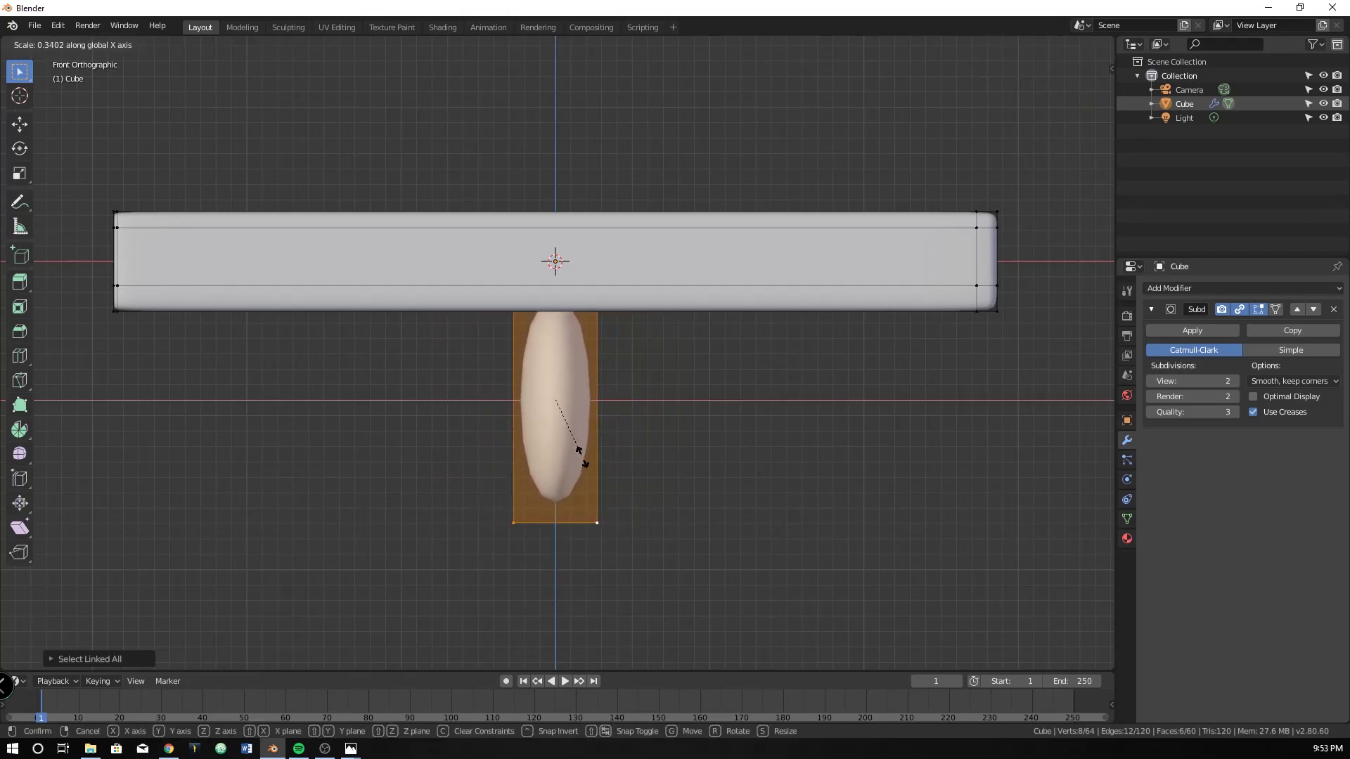
left_click(582, 457)
Step: Add a vertical loop cut close to each X side of the narrowed lower block to flatten its side faces
key("ctrl+r")
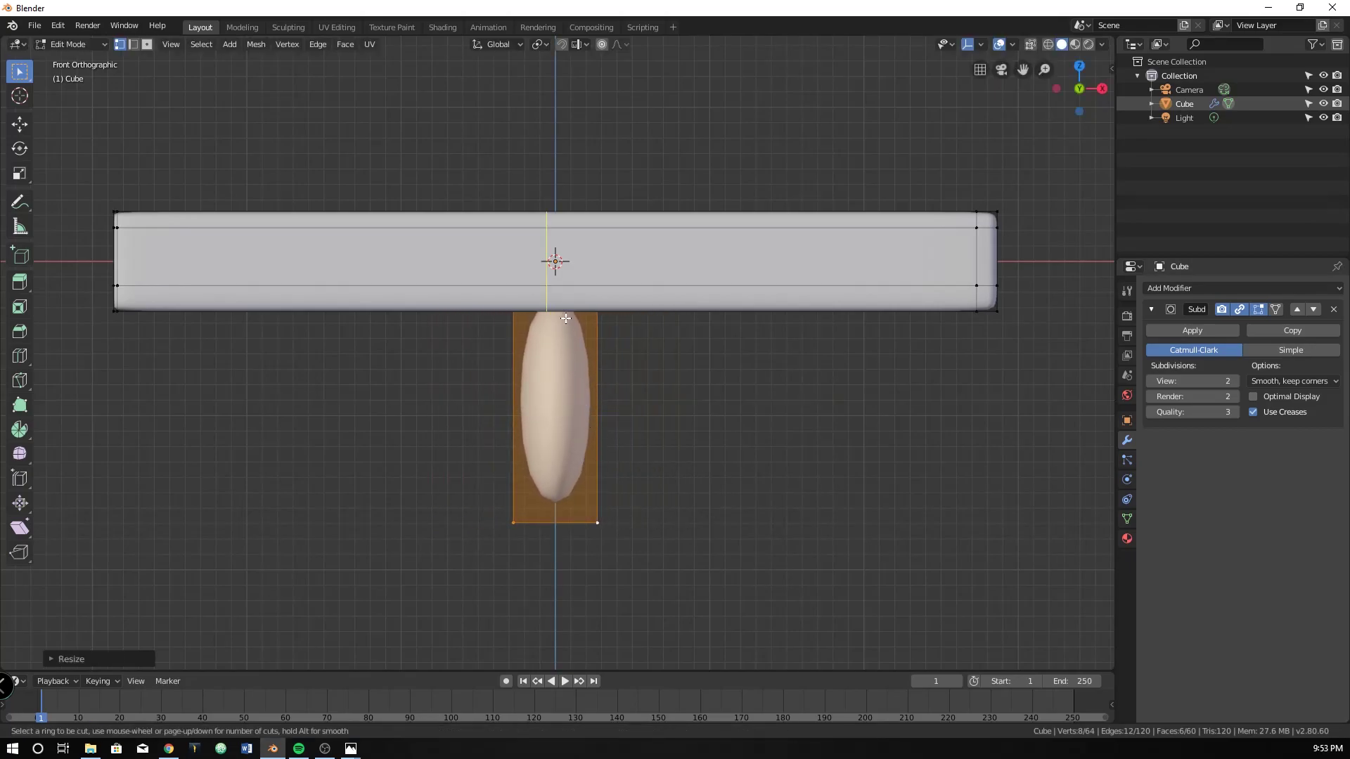
left_click(553, 489)
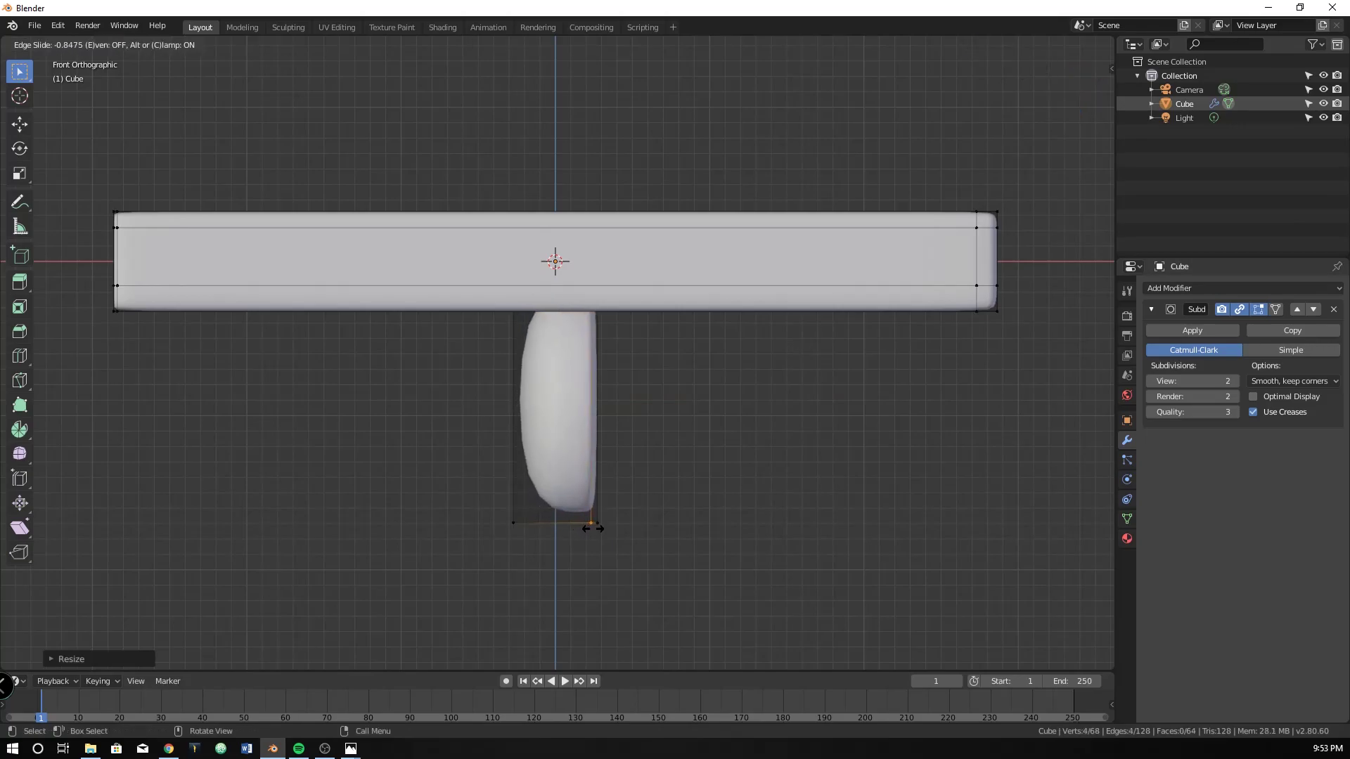
left_click(588, 529)
key("ctrl+r")
left_click(562, 528)
left_click(528, 526)
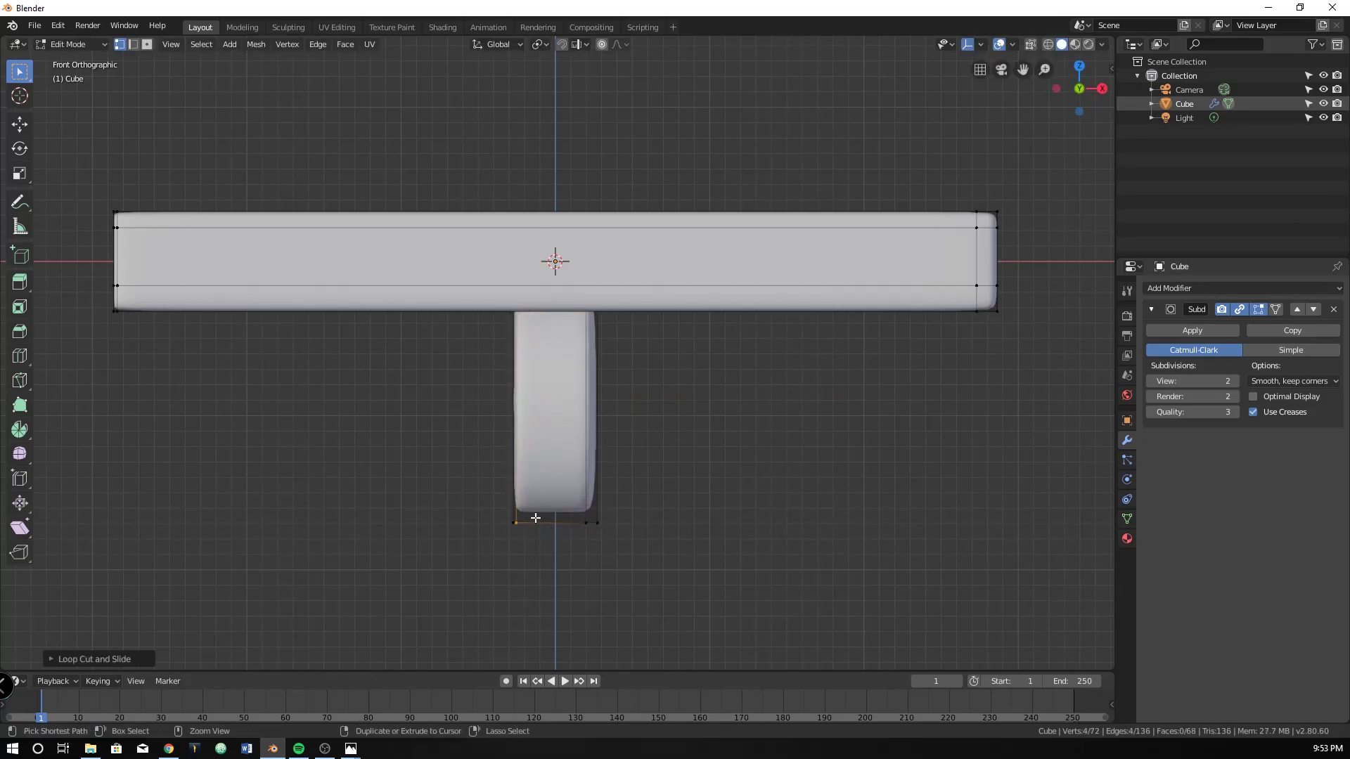
Step: Try adding another loop cut around the lower block, undo it, and return to front view
key("ctrl+r")
middle_click_drag(573, 471, 599, 457)
key("ctrl+r")
left_click(527, 523)
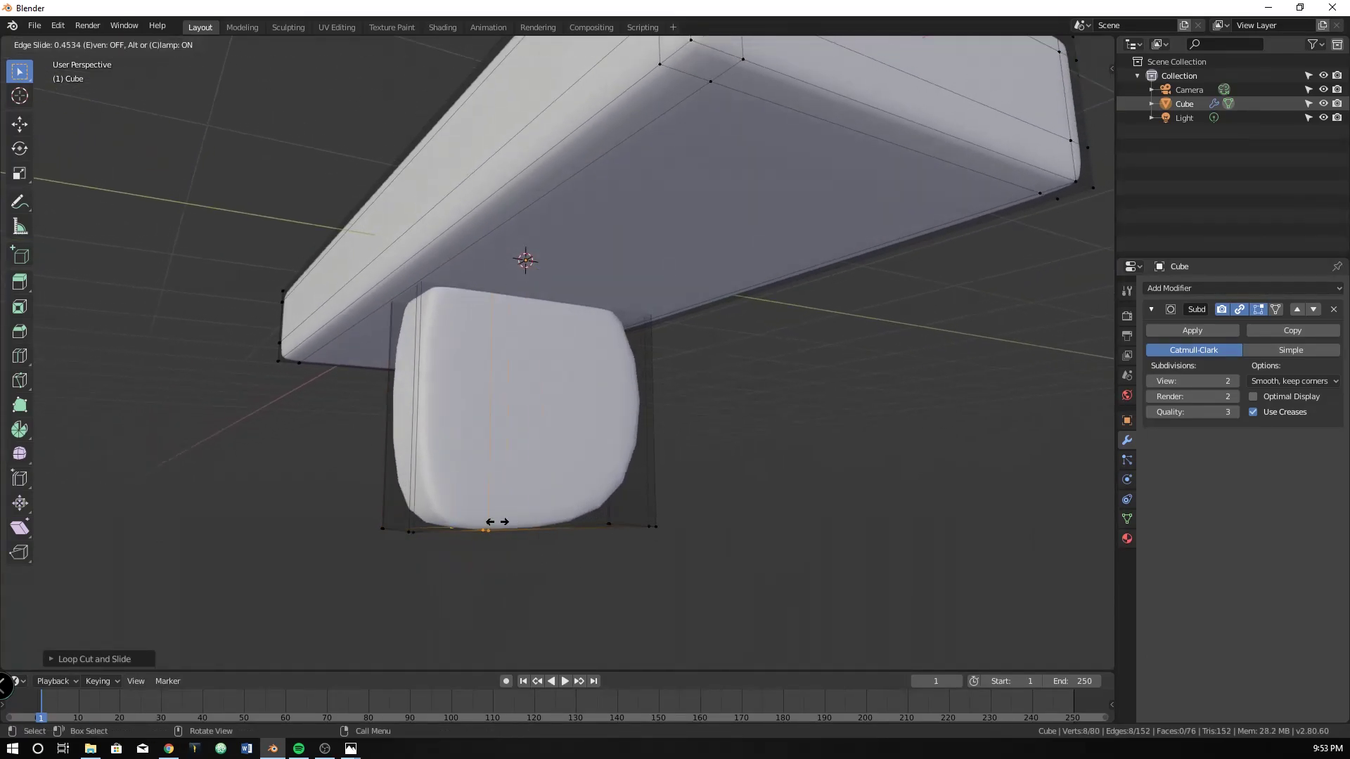
left_click(519, 526)
key("ctrl+z")
middle_click_drag(521, 473, 572, 488)
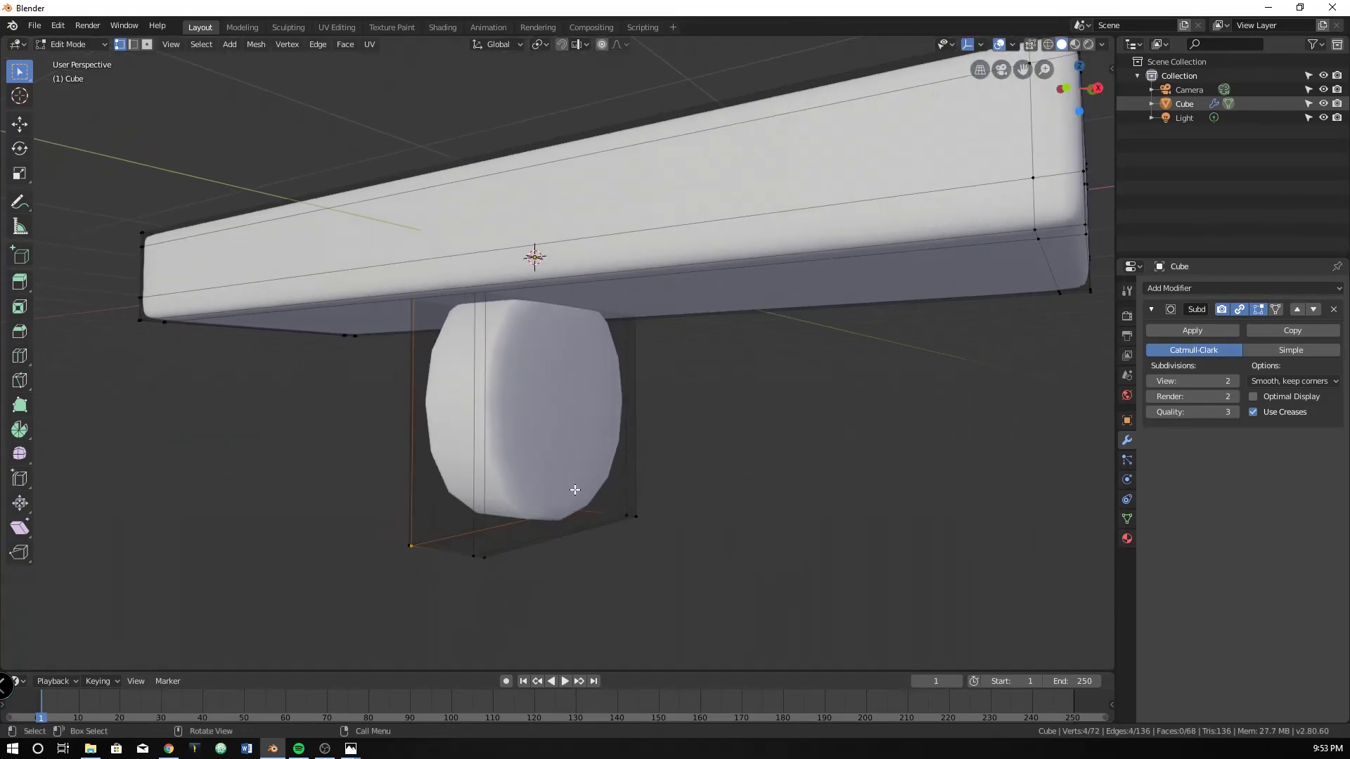
key("KP_1")
Step: Try dissolving the selected geometry of the whole mesh and undo it
key("a")
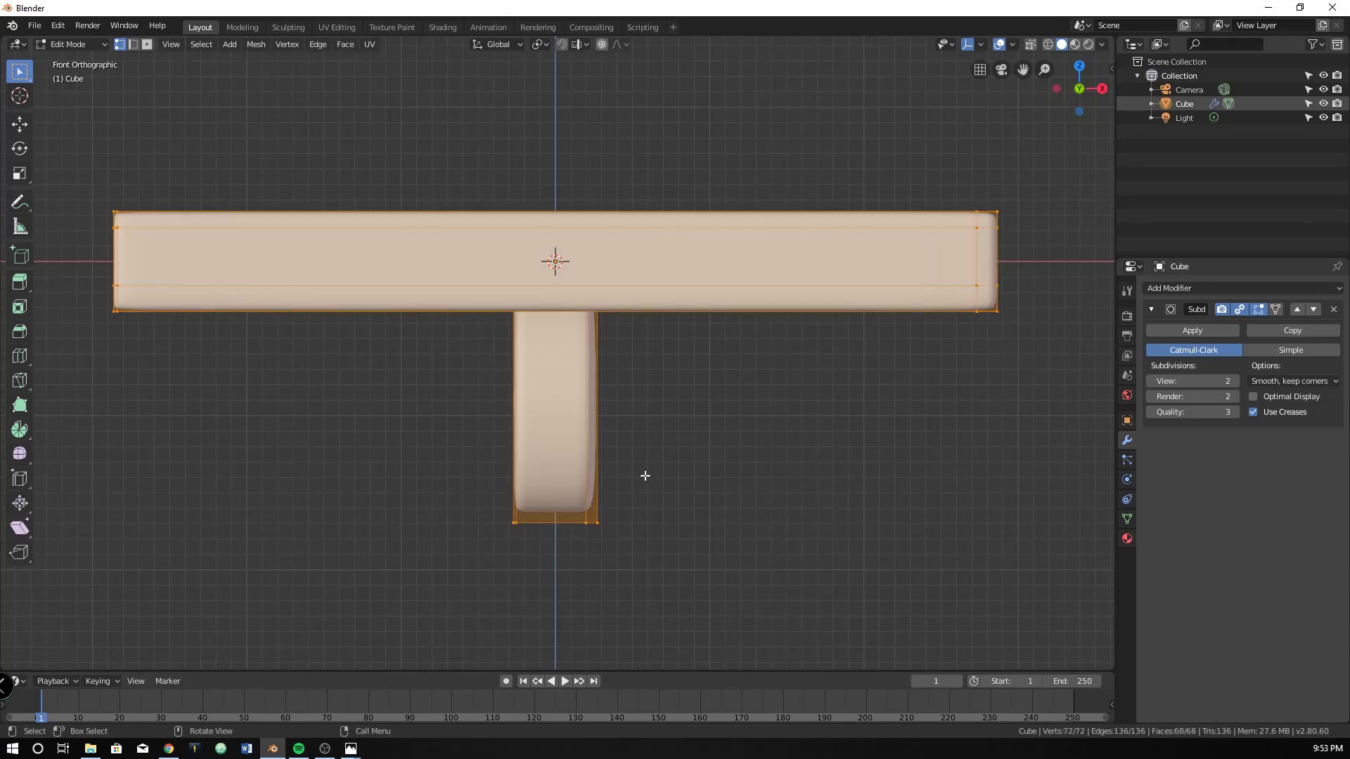
left_click(553, 526)
key("ctrl+x")
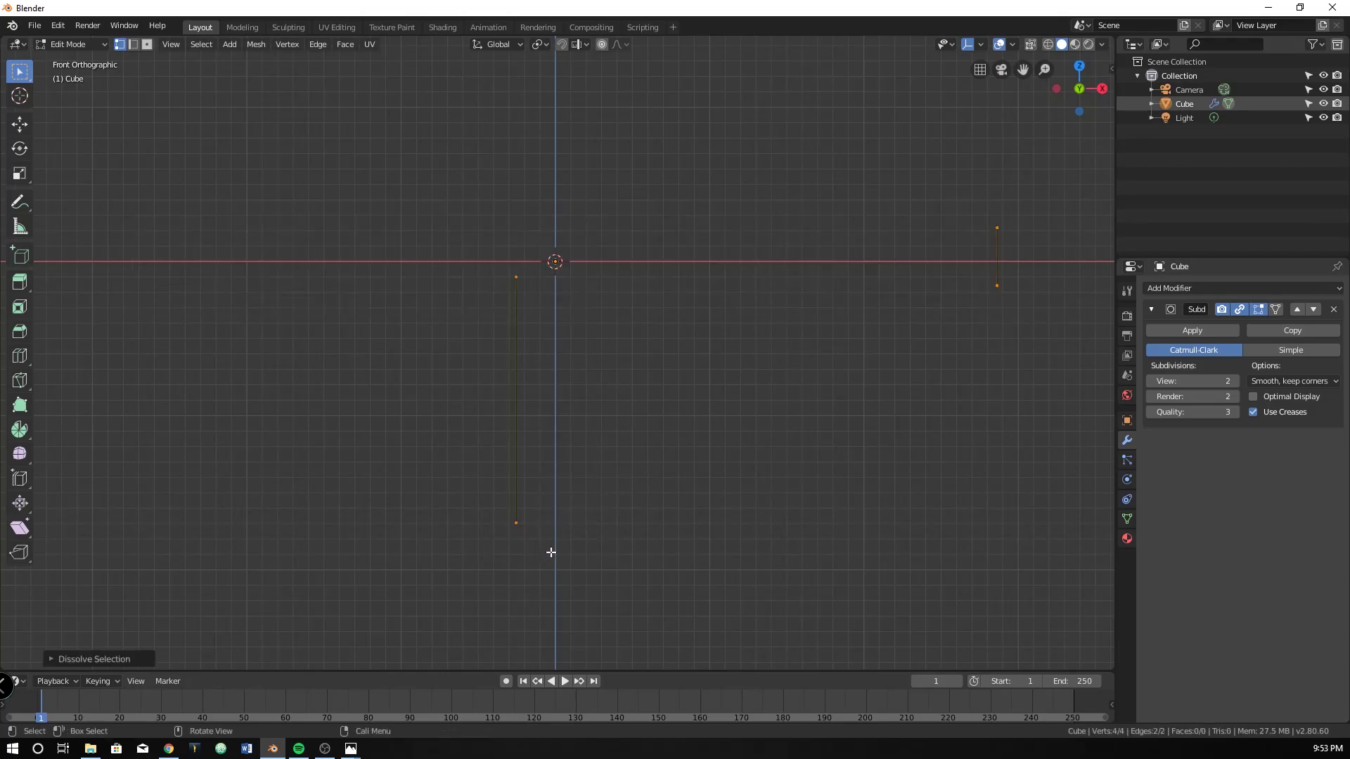
key("ctrl+z")
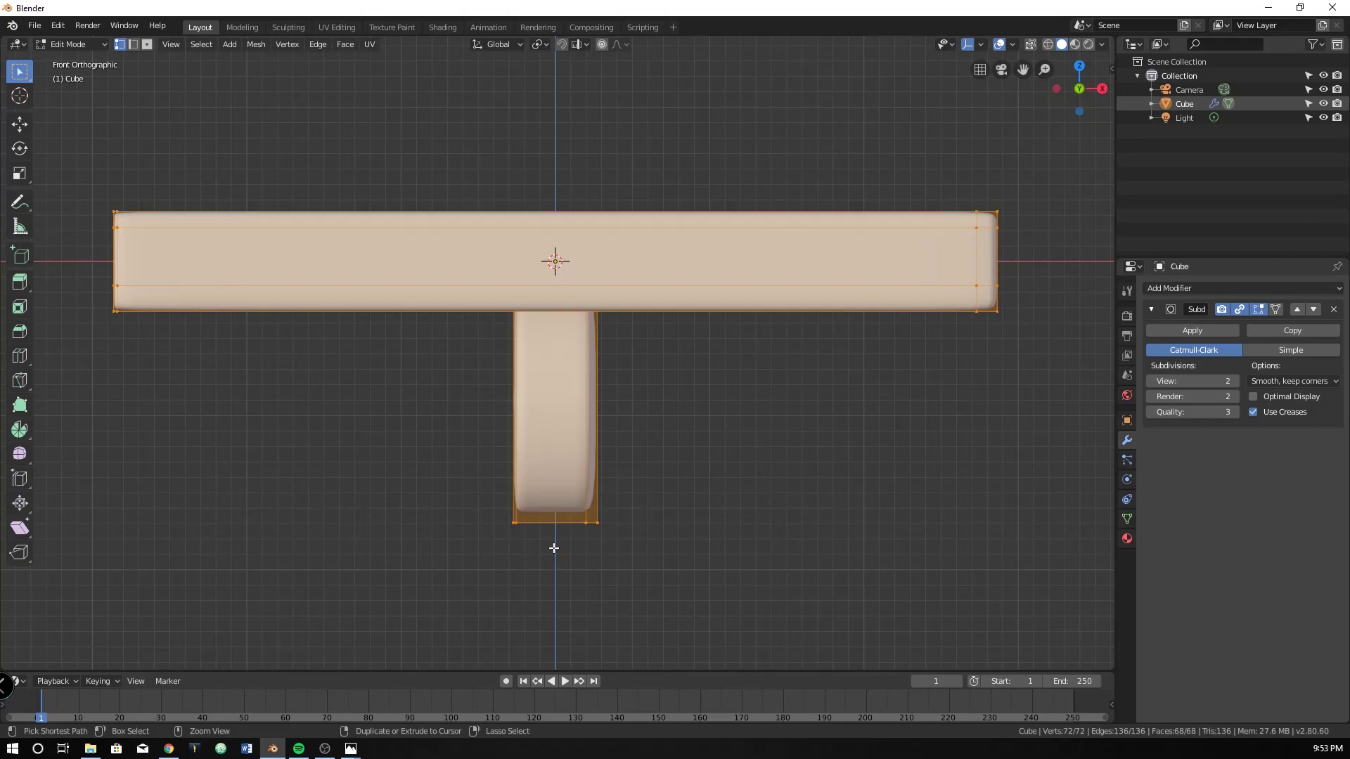
key("ctrl+shift+z")
key("ctrl+z")
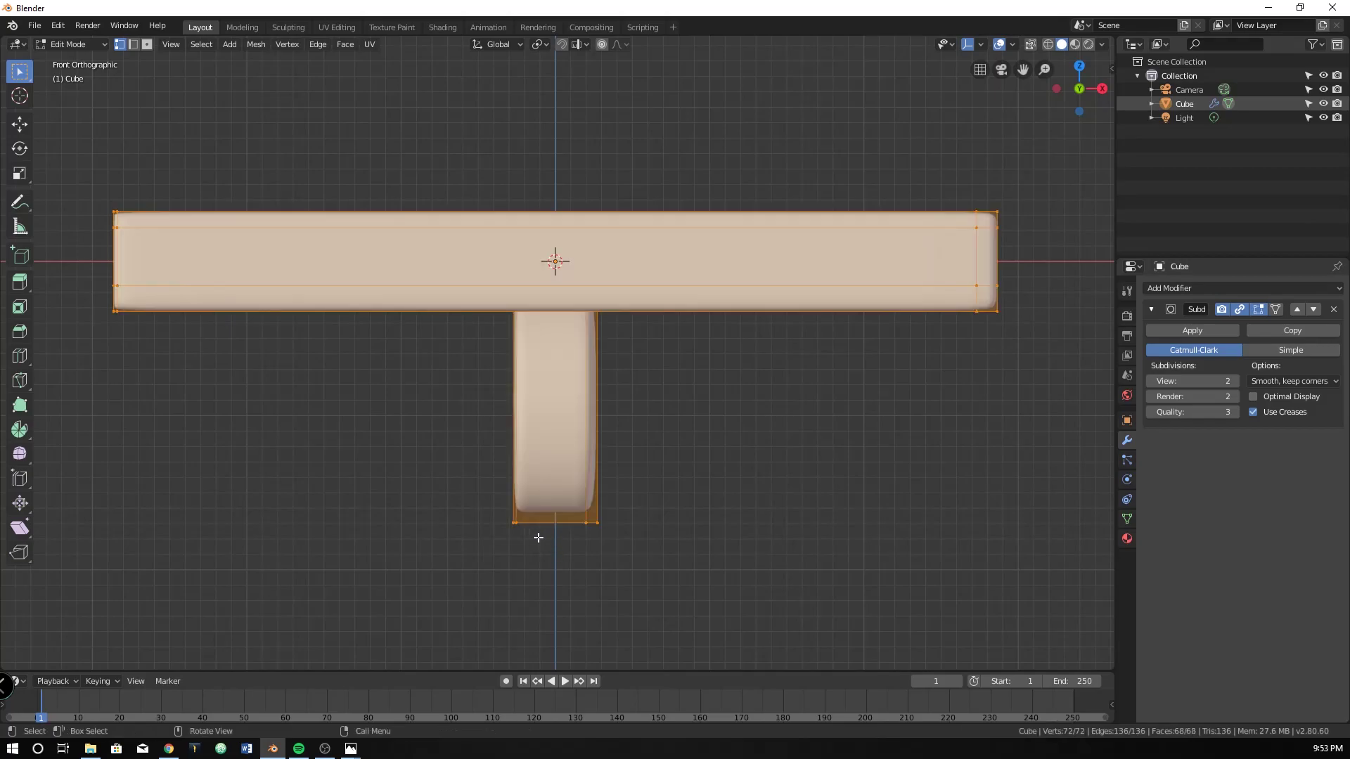
Step: Slide the edge loop on the lower block's -X side slightly inward
left_click(518, 518, "alt")
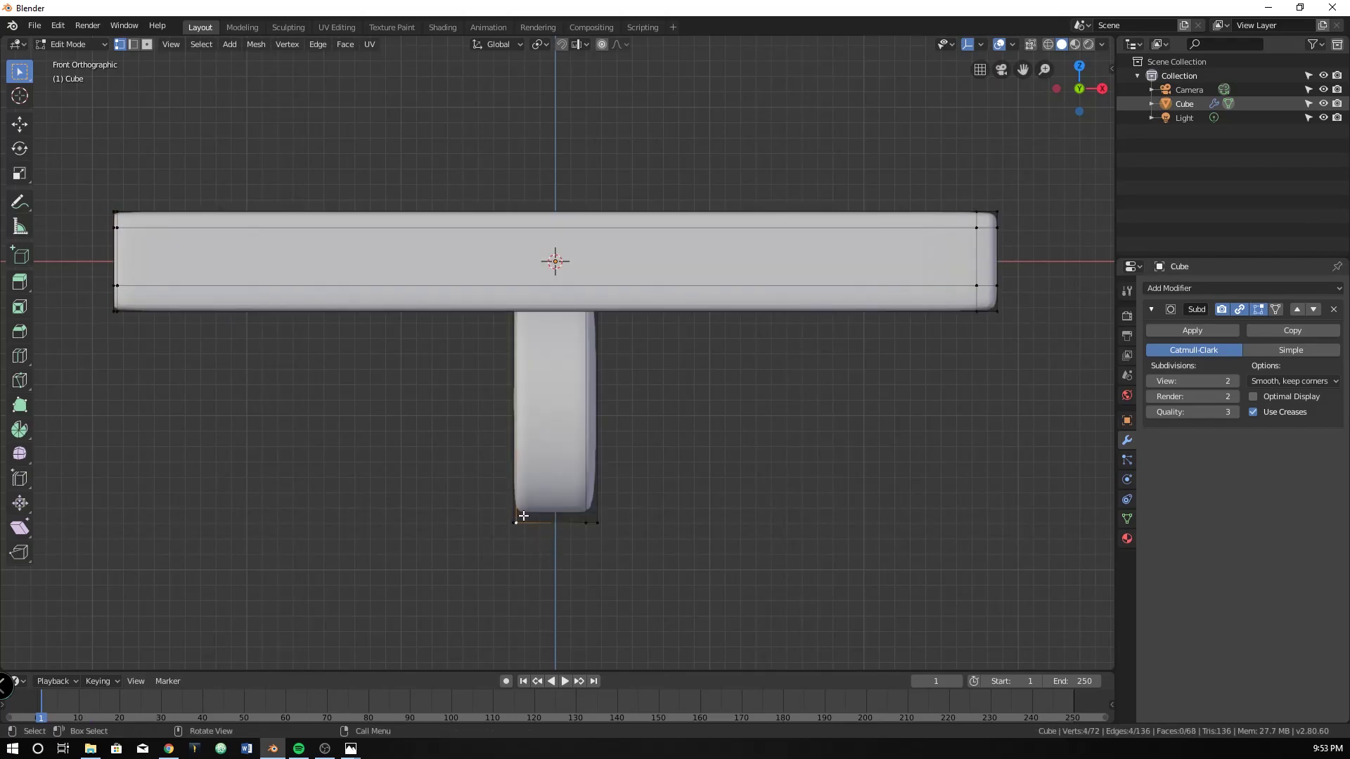
scroll(523, 516, "up", 2)
key("g")
key("g")
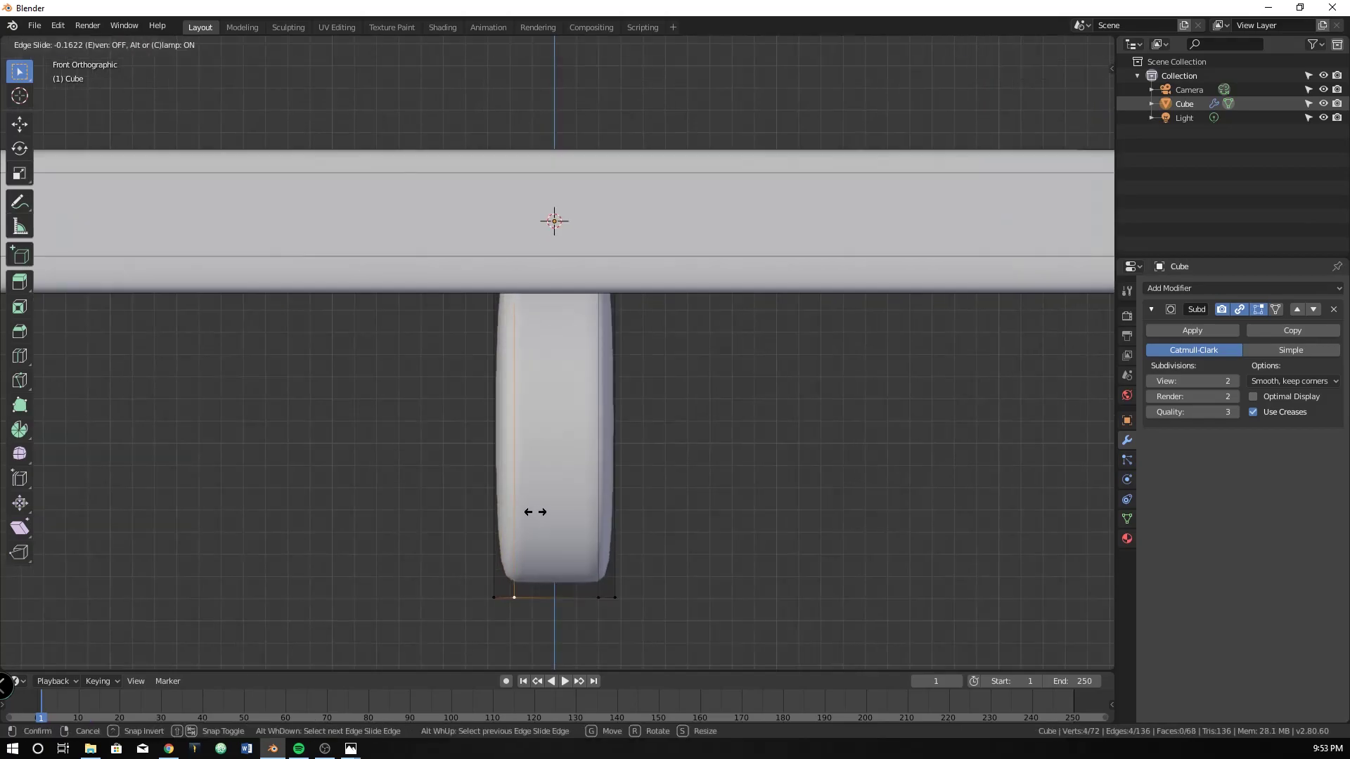
left_click(532, 513)
Step: Slide the edge loop on the lower block's +X side outward, closer to the side face
left_click(597, 496, "alt")
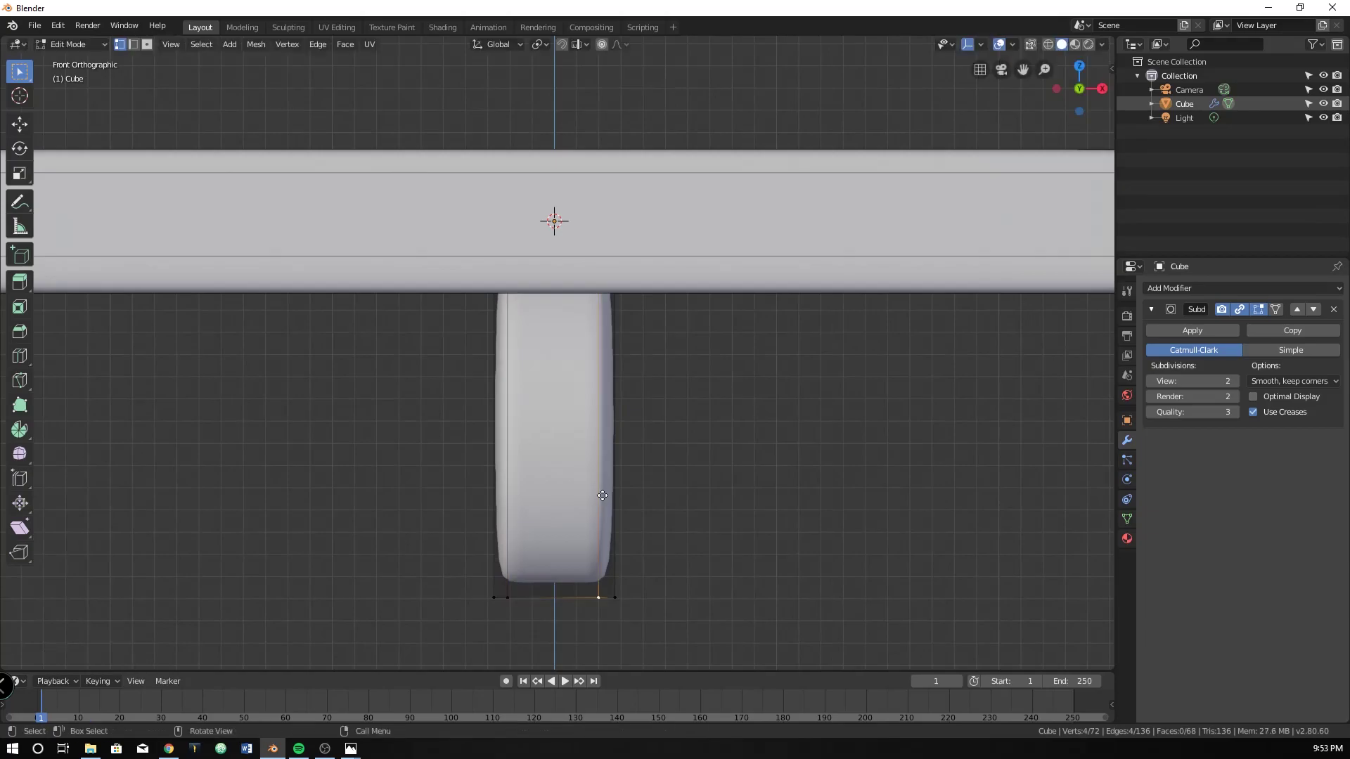
key("g")
key("g")
left_click(629, 497)
scroll(669, 467, "down", 5)
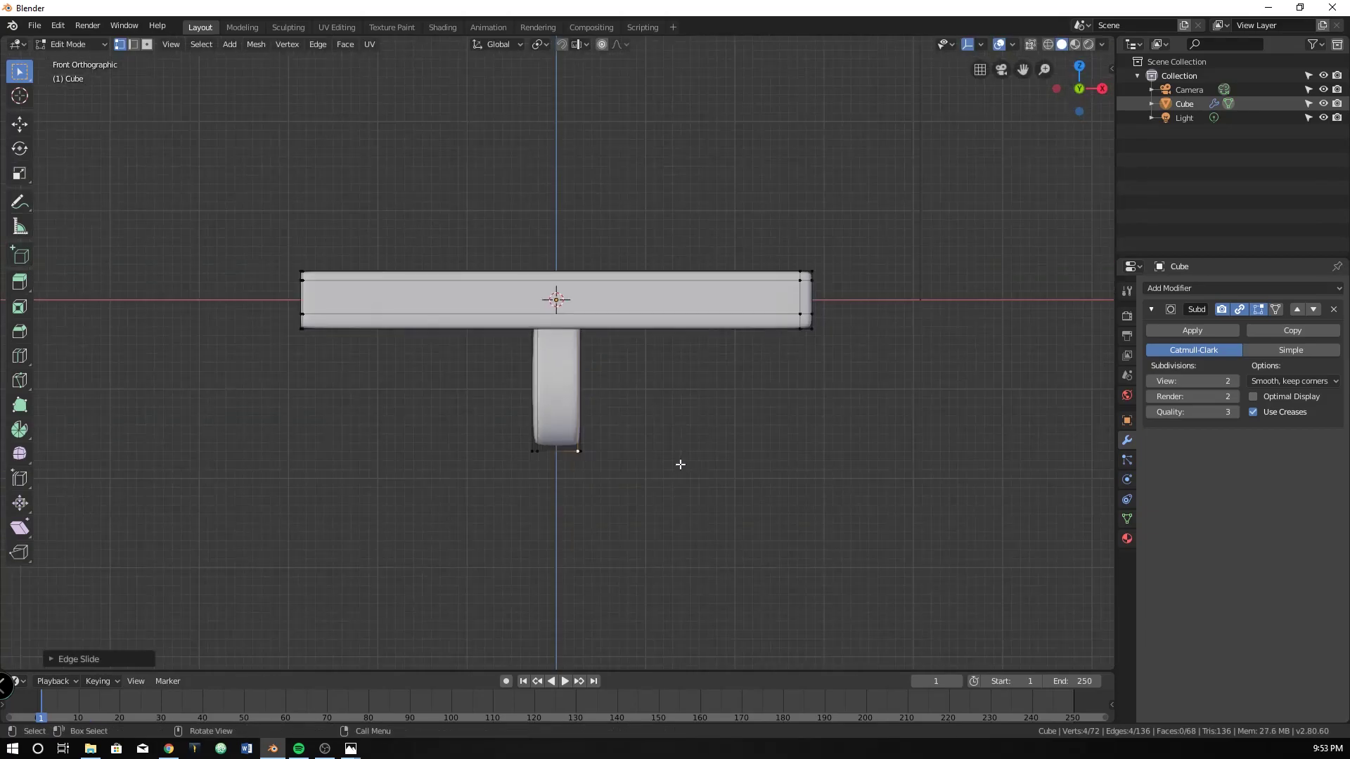
Step: Slide the lower block's -X edge loop back outward so its spacing matches the opposite side
scroll(679, 465, "up", 5)
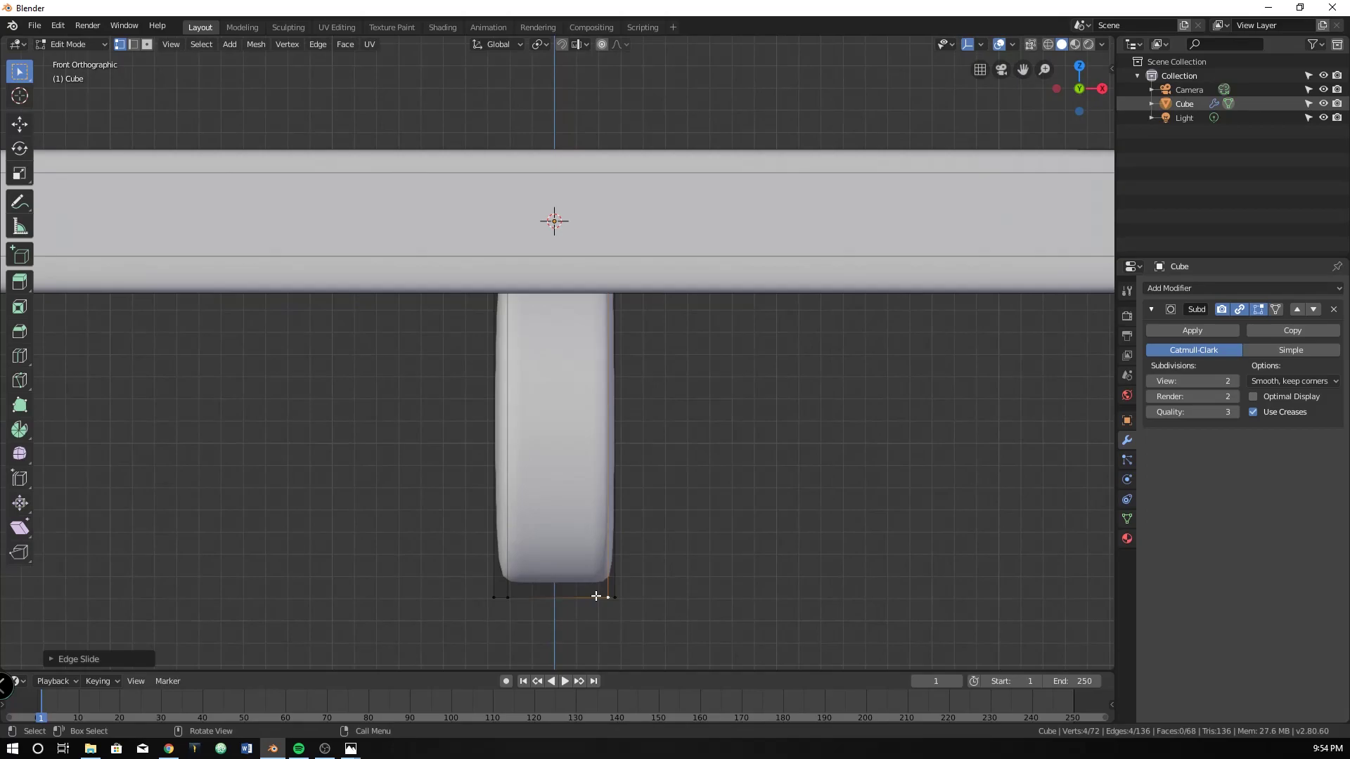
left_click(511, 565, "alt")
key("g")
key("g")
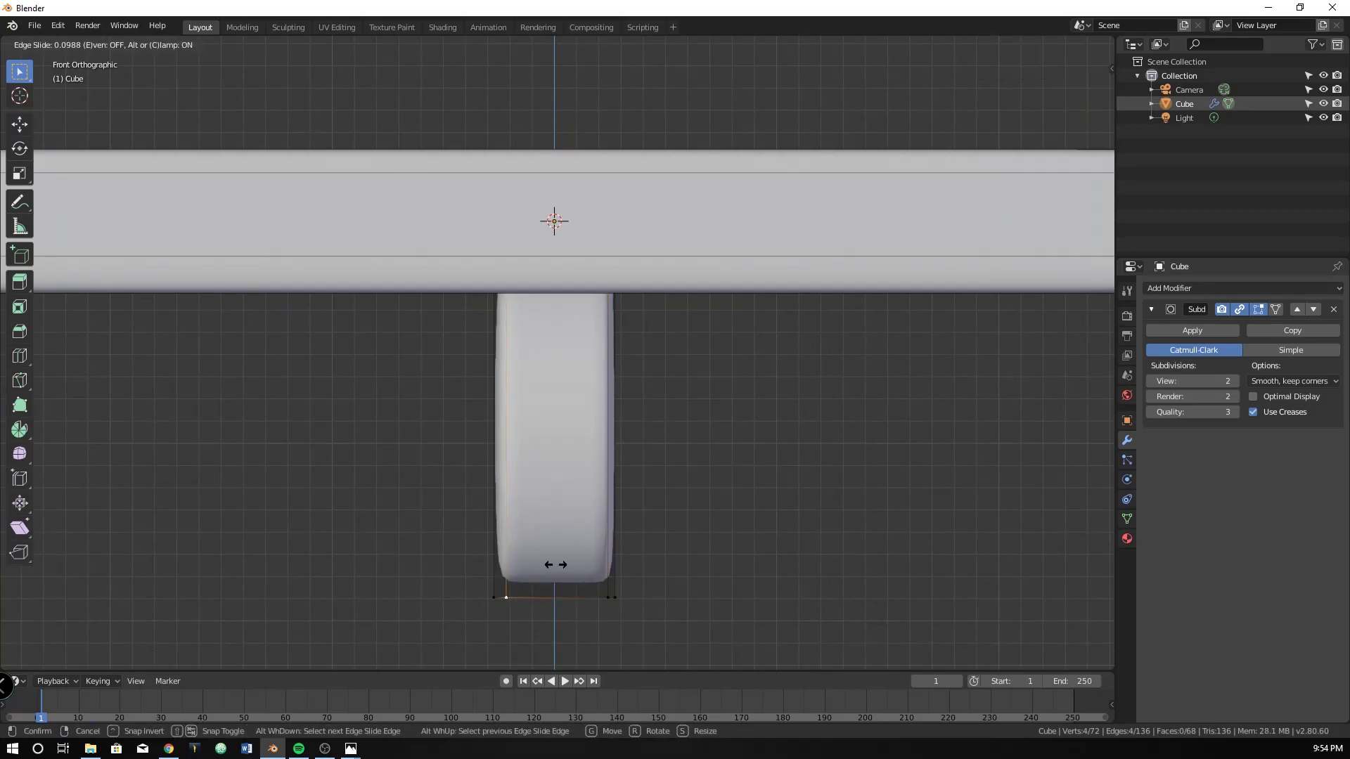
left_click(540, 566)
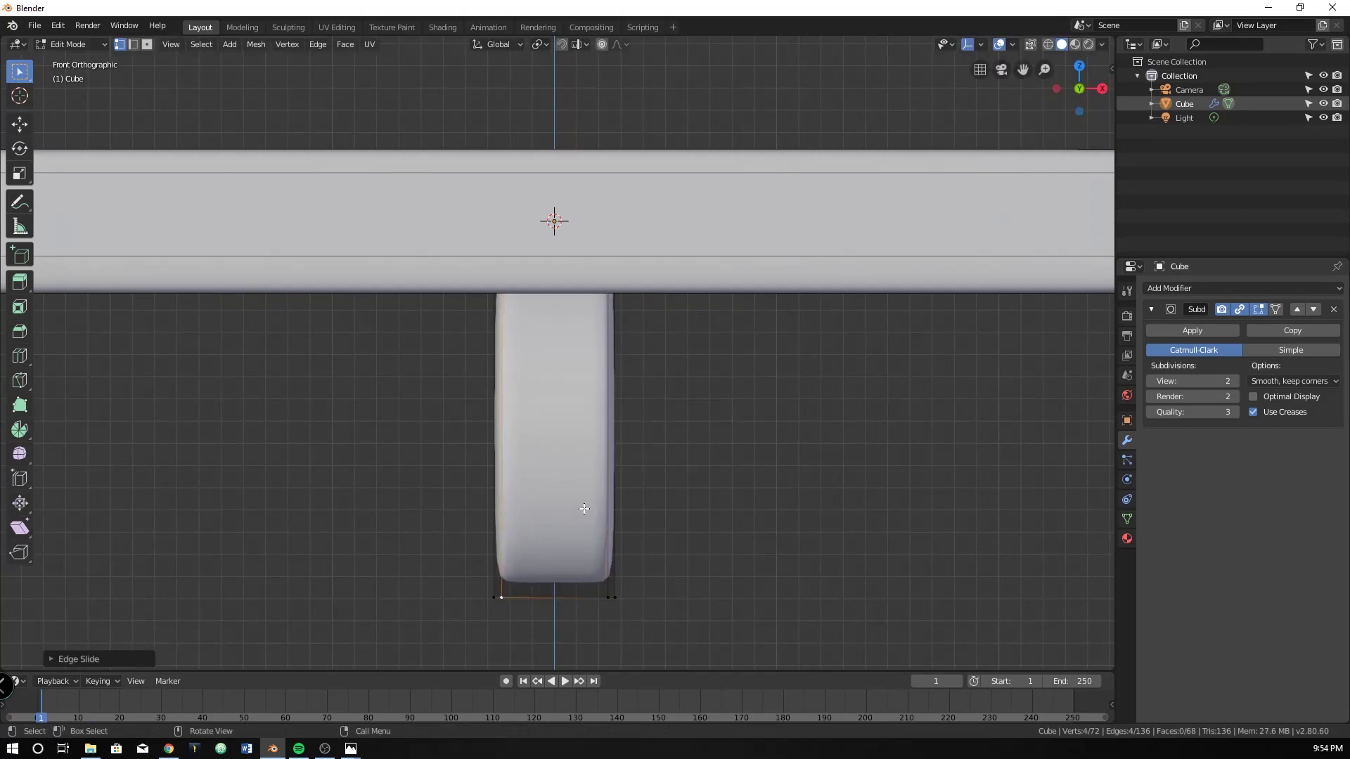
Step: Select the whole rounded divider block under the slab and scale it up slightly and uniformly
key("Tab")
middle_click_drag(596, 495, 537, 450)
key("Tab")
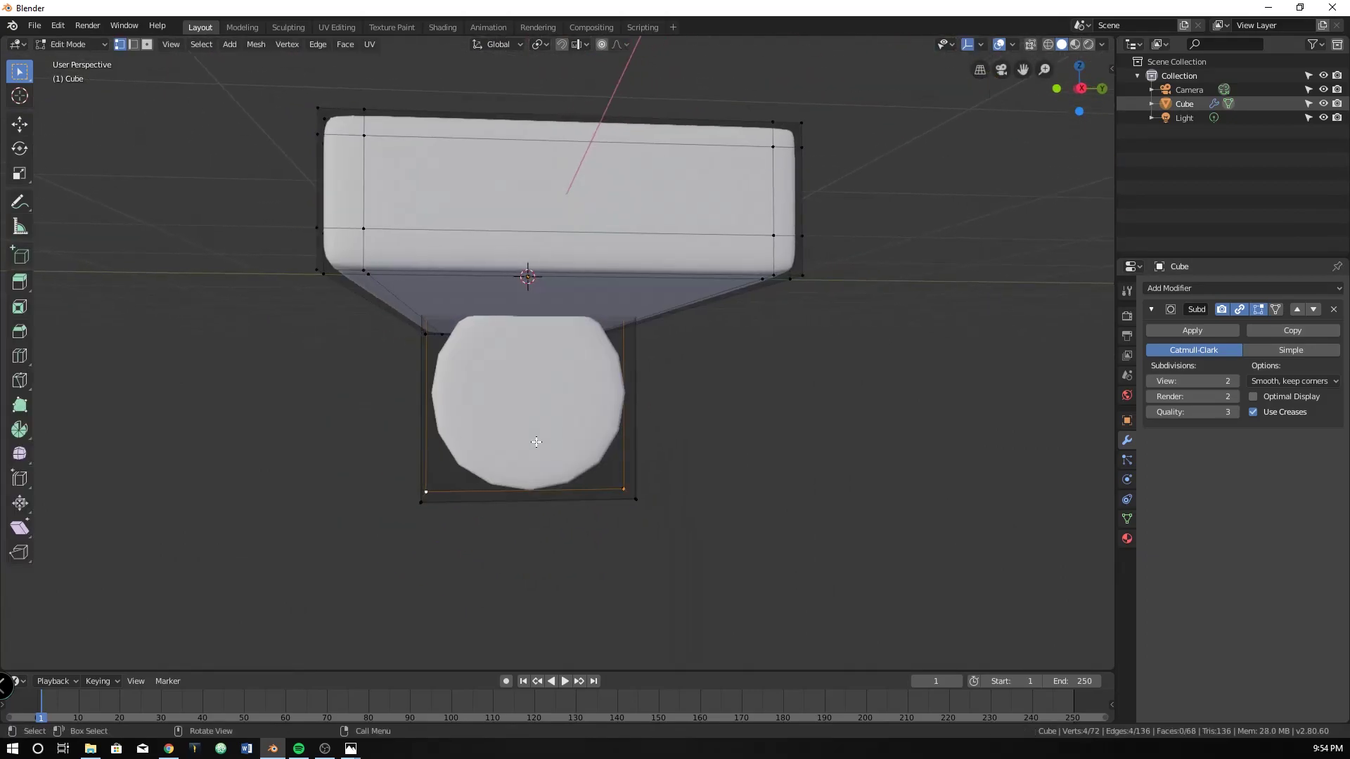
key("KP_3")
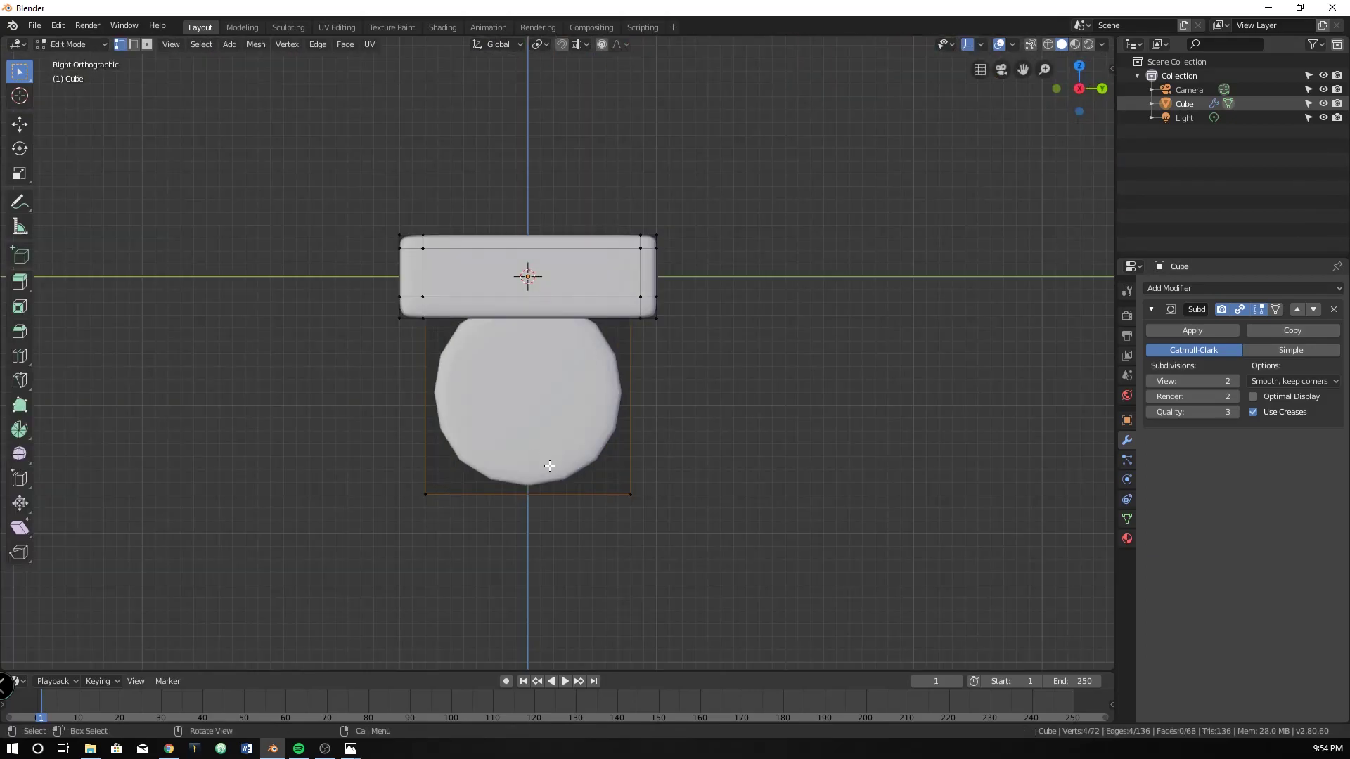
left_click(567, 494)
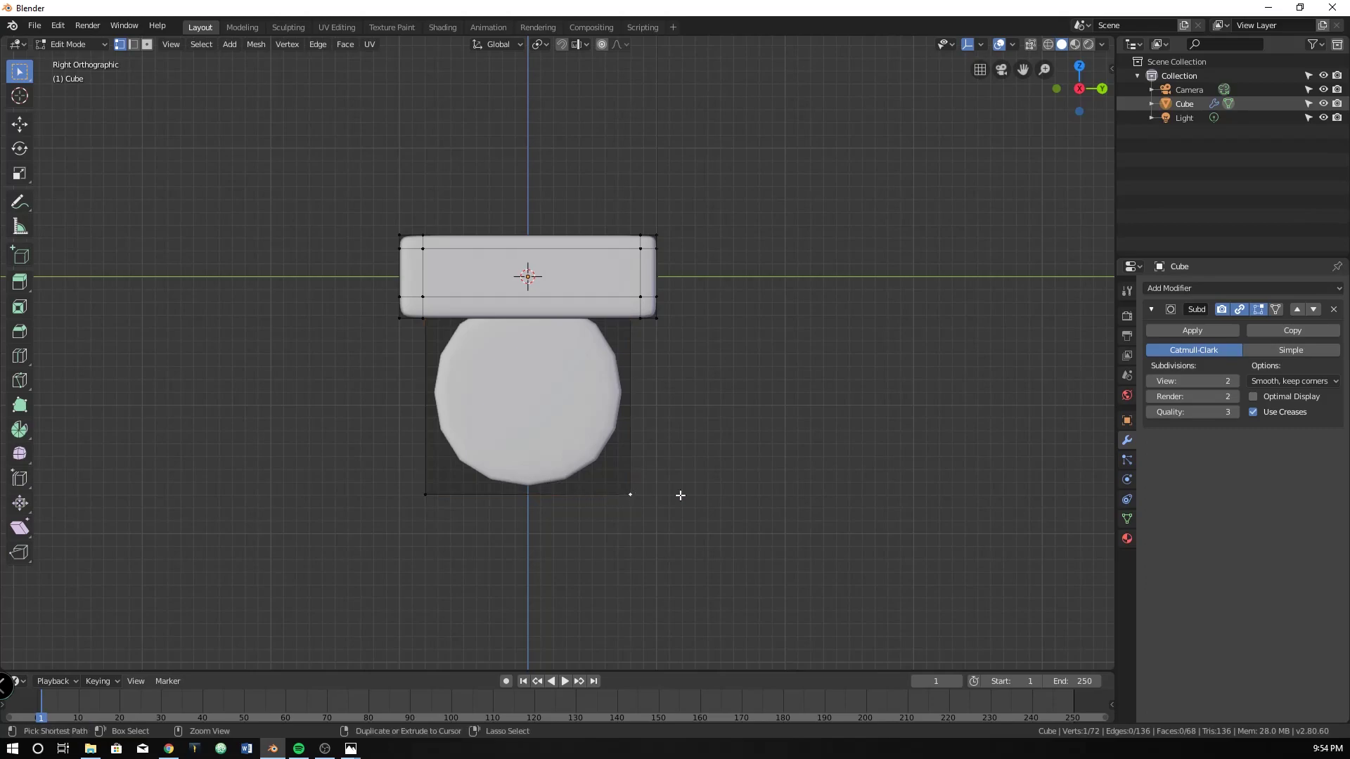
key("ctrl+l")
key("s")
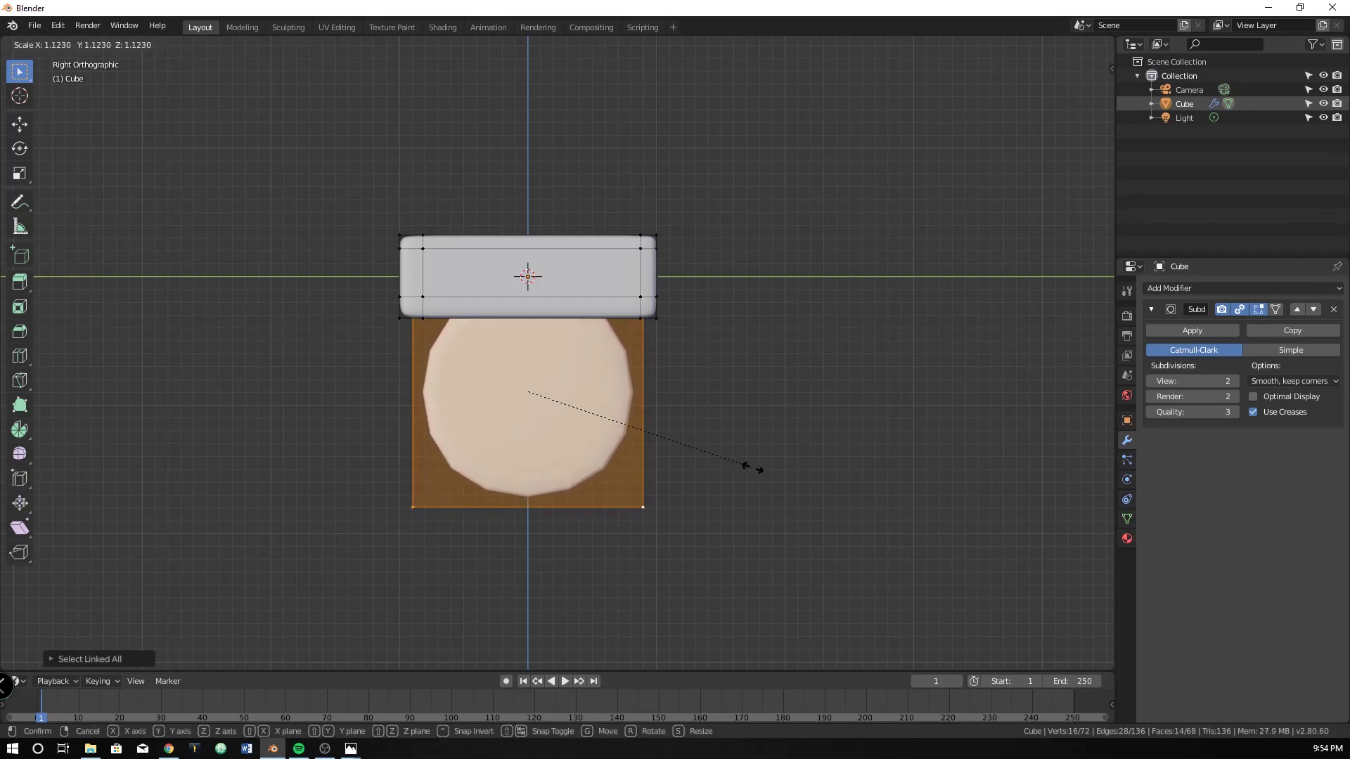
left_click(759, 467)
Step: Lower the enlarged divider block along Z until its rounded top just meets the slab's underside
key("g")
key("z")
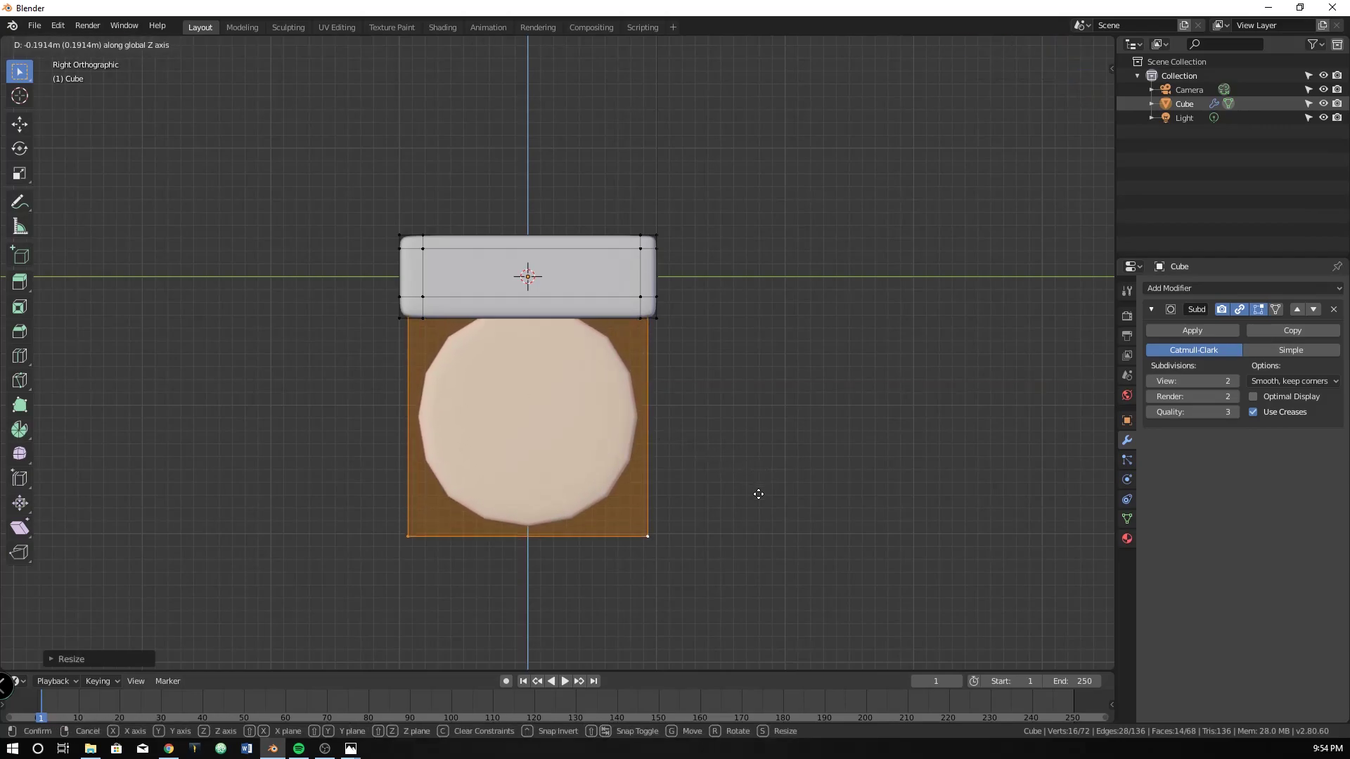
left_click(761, 504)
Step: Duplicate the divider block in place and raise the copy along Z so that it overlaps the slab
mouse_move(718, 504)
middle_mouse_down()
mouse_move(657, 503)
mouse_move(702, 506)
middle_mouse_up()
key("KP_1")
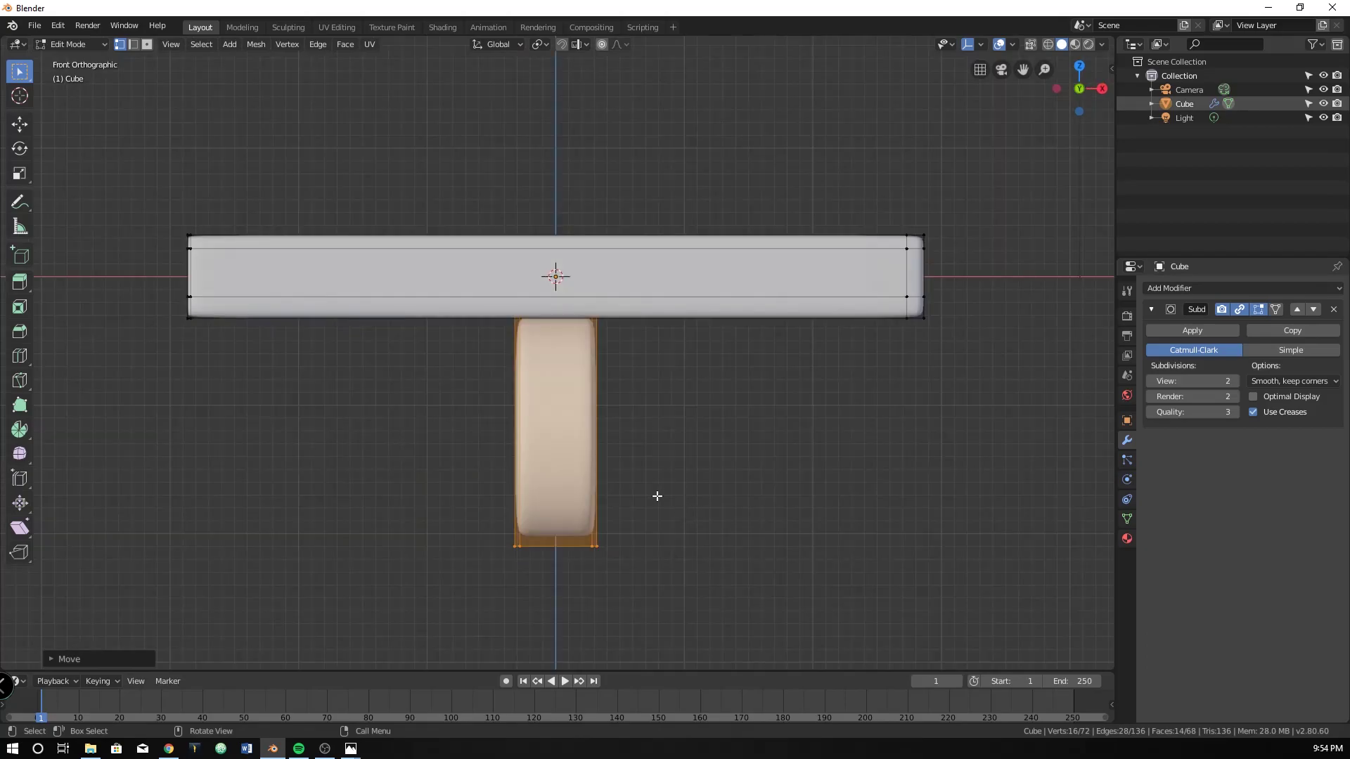
key("shift")
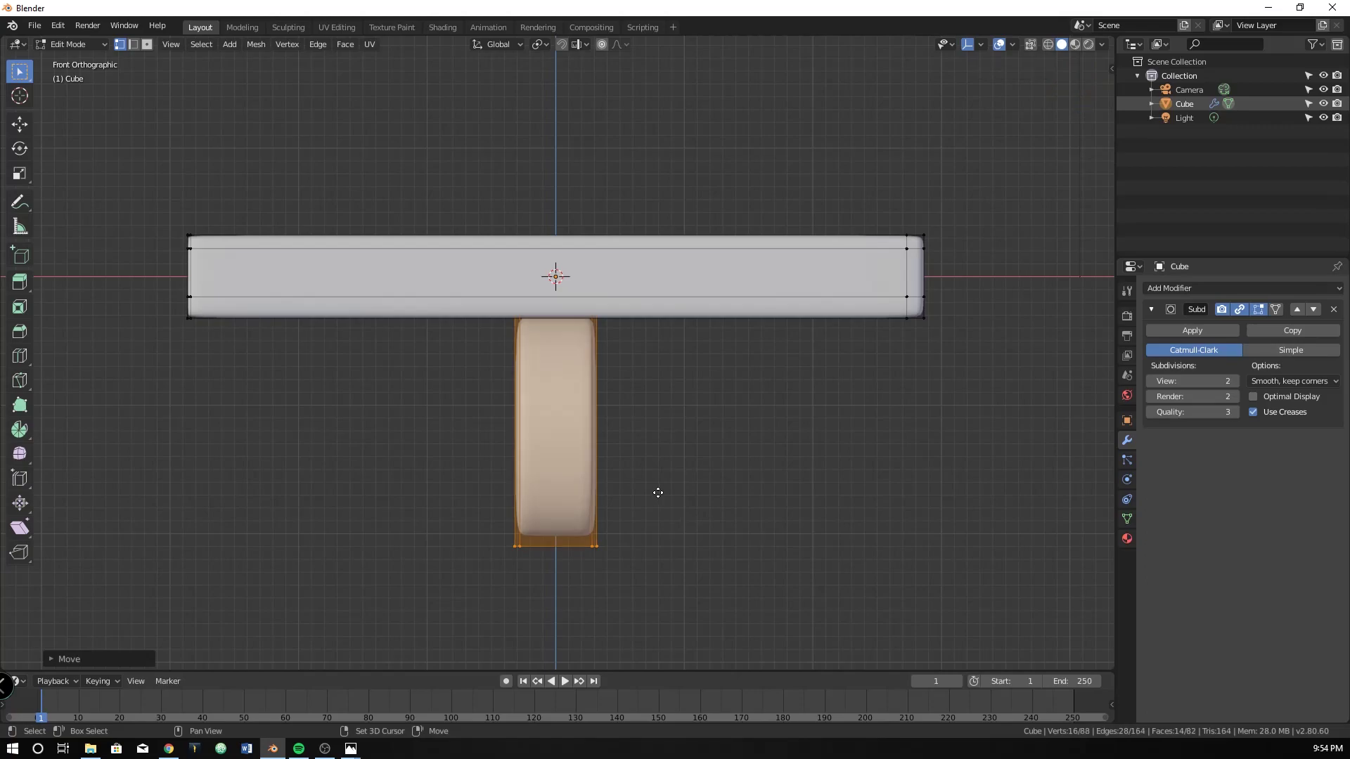
key("shift+d")
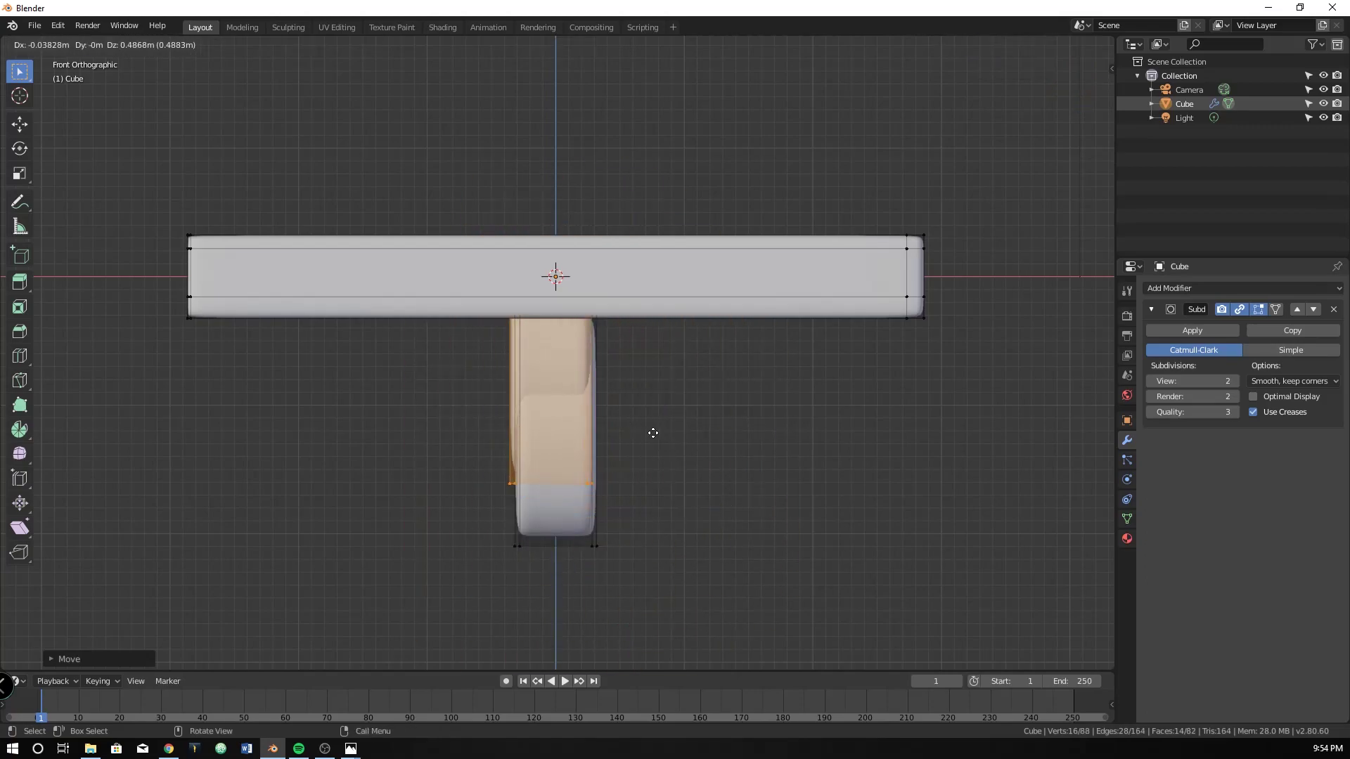
right_click(658, 446)
key("KP_3")
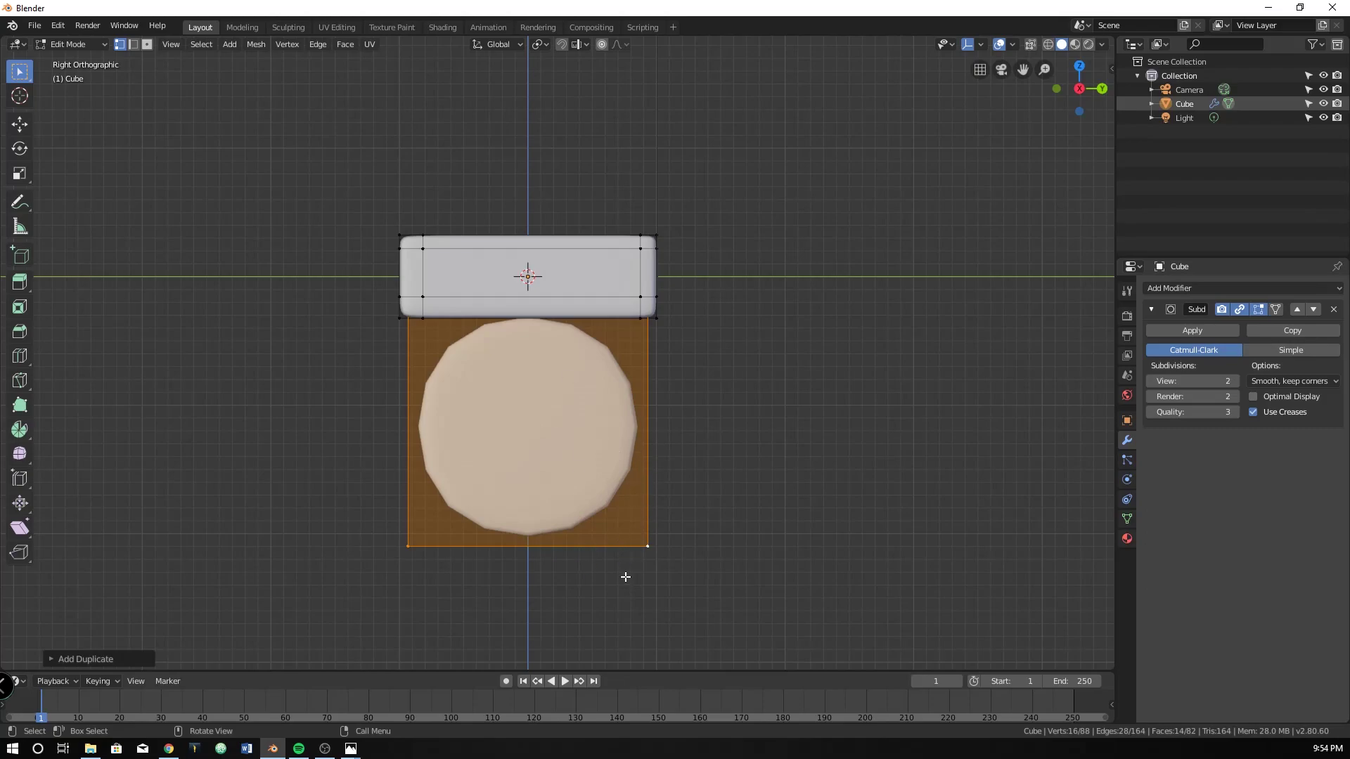
key("g")
key("z")
left_click(706, 463)
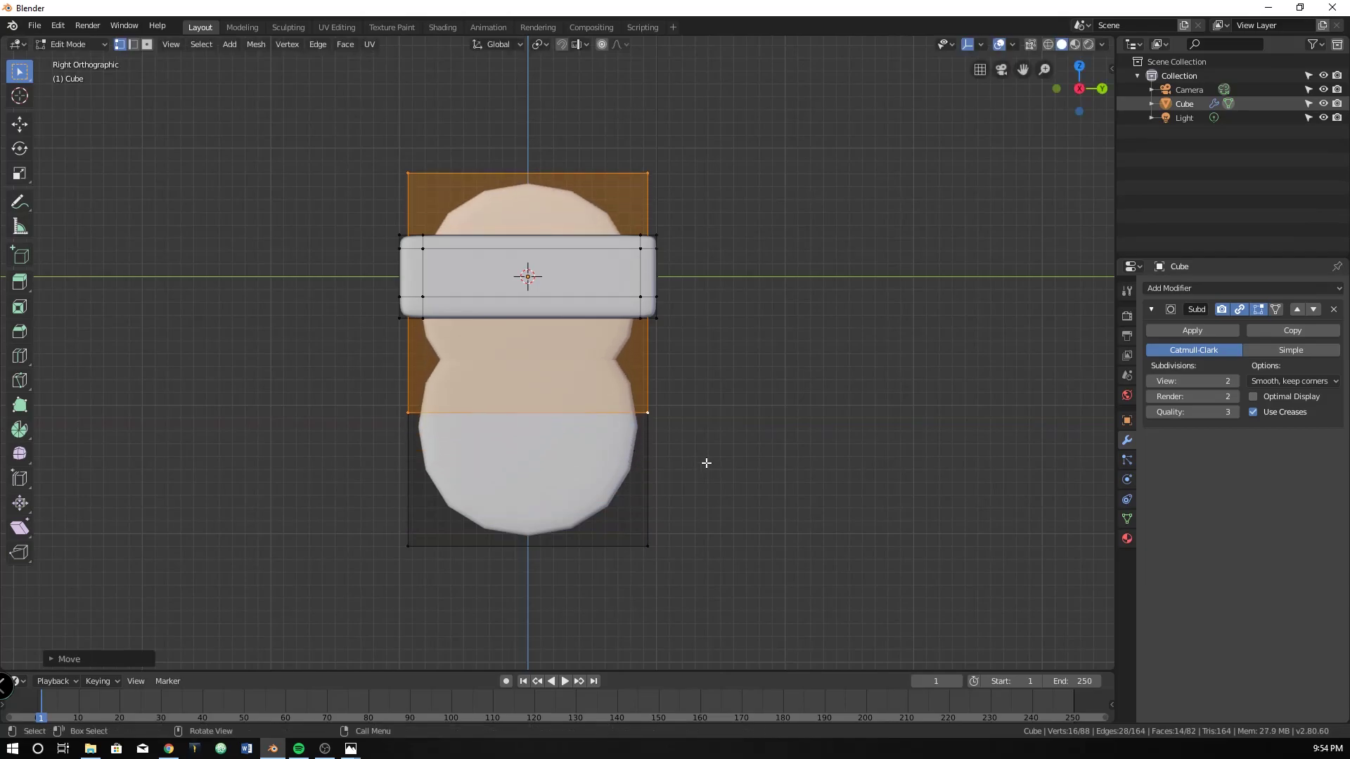
Step: Flatten the duplicated block along Z until it is slightly thinner than the slab
key("s")
key("z")
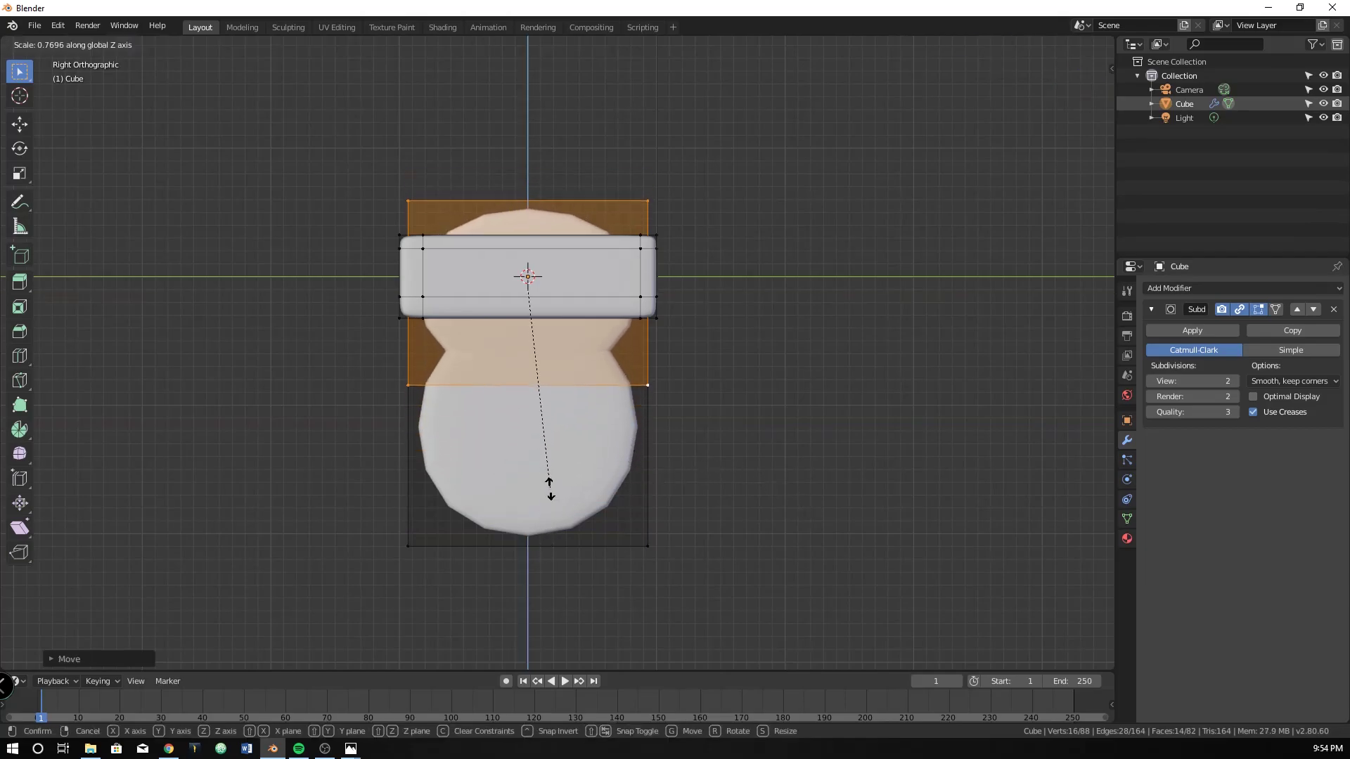
left_click(547, 378)
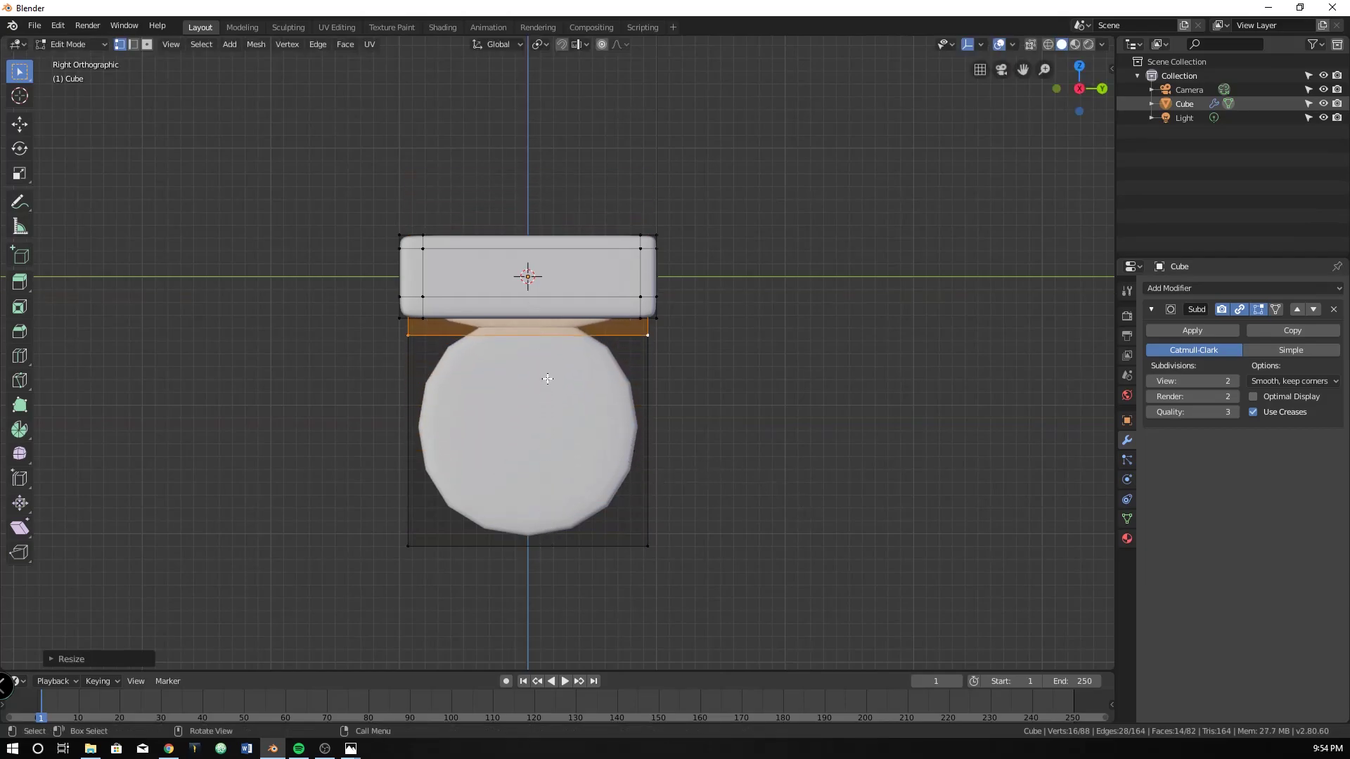
key("s")
key("z")
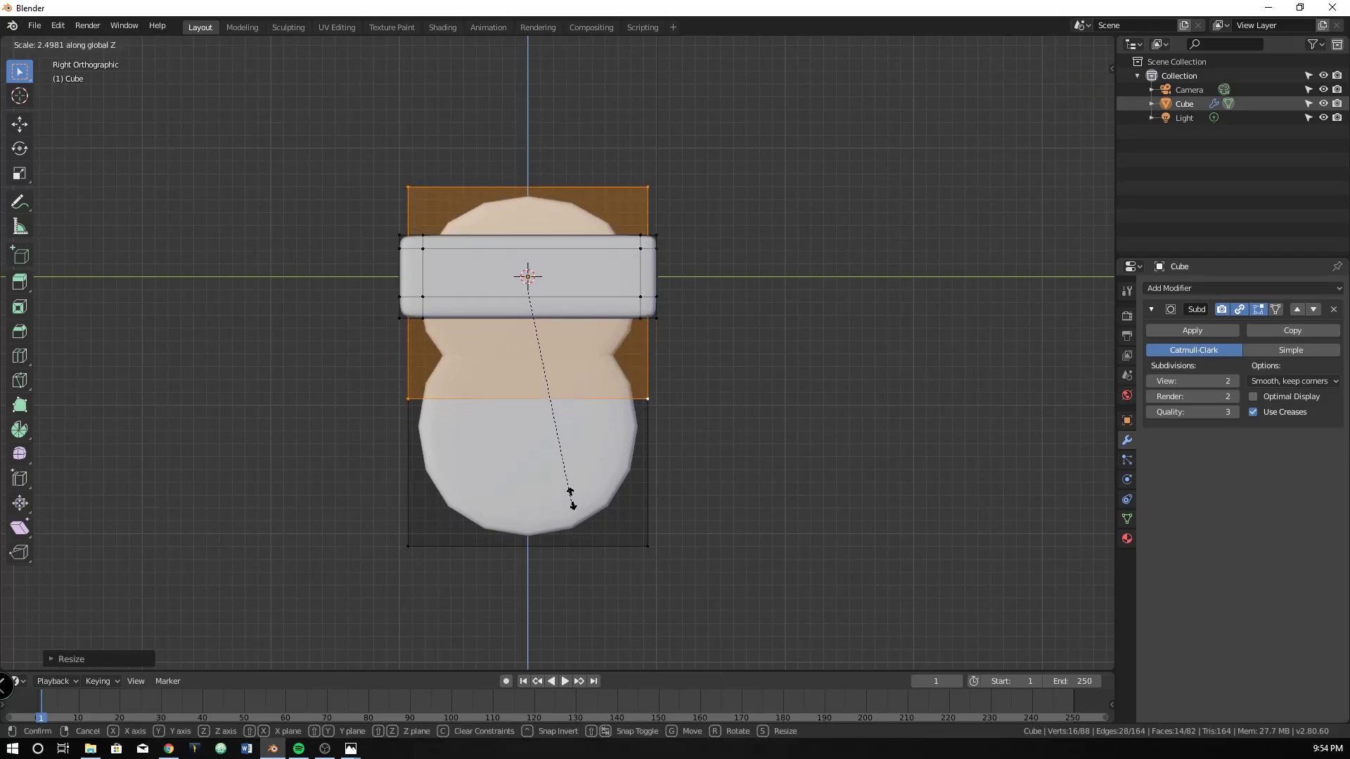
left_click(555, 362)
Step: Lower the flattened block along Z so it bridges the slab's underside and the top of the round divider
key("g")
key("z")
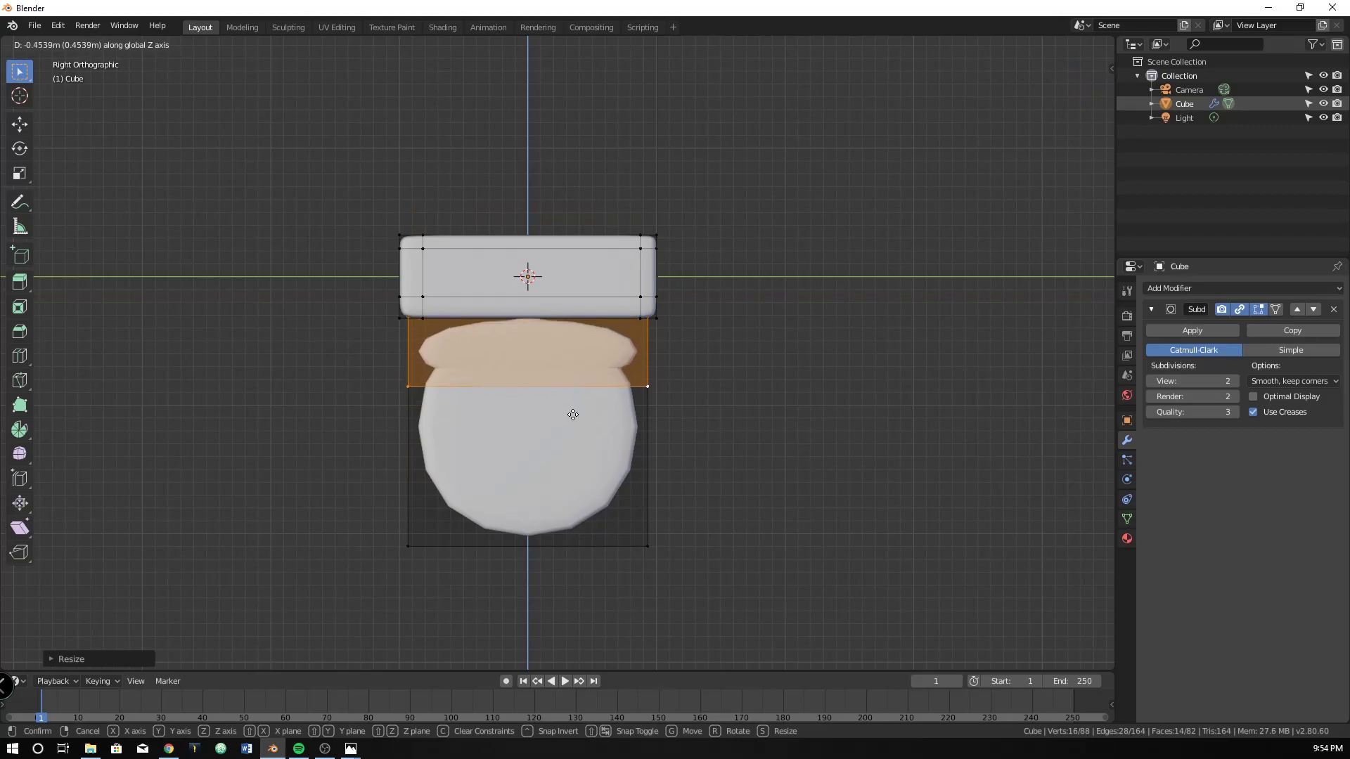
left_click(574, 392)
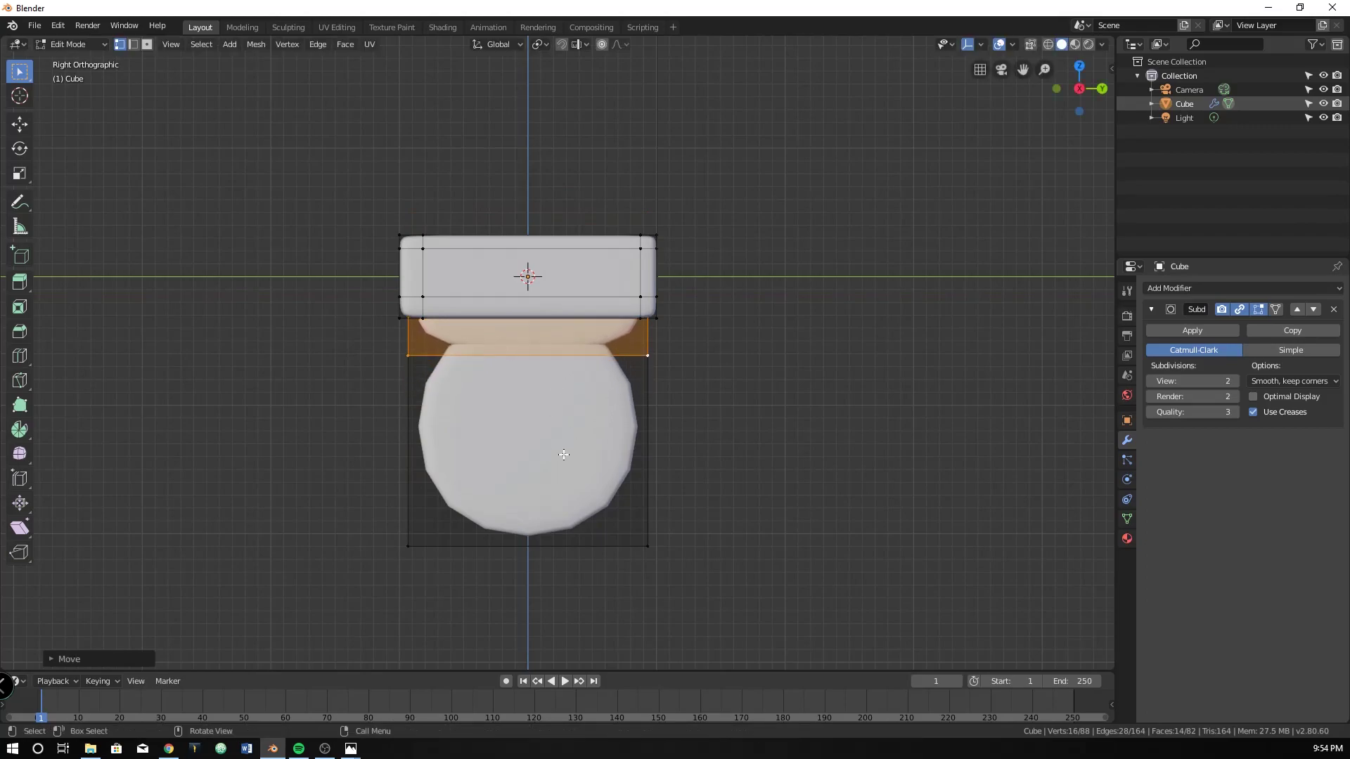
key("g")
key("z")
right_click(572, 461)
Step: Narrow the connecting block along Y to about 0.6 of its width
key("s")
key("x")
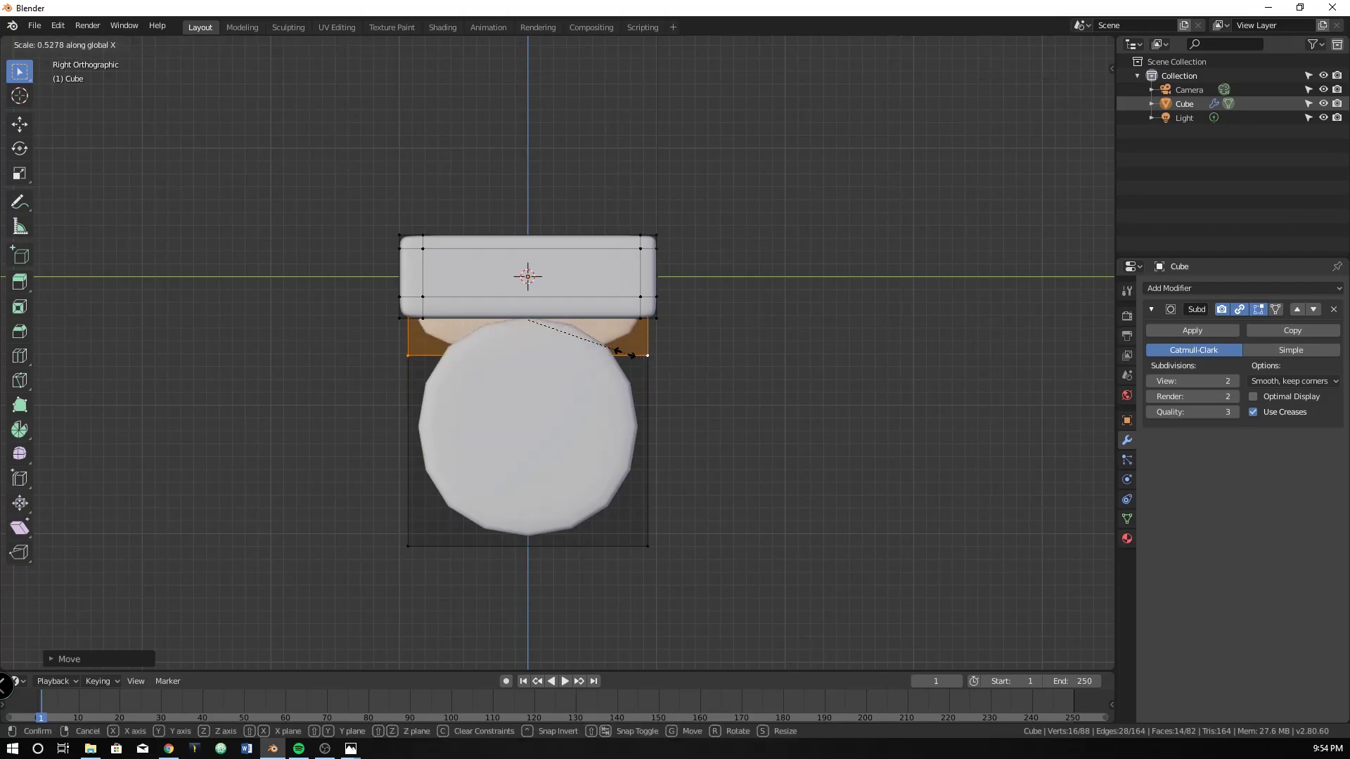
key("y")
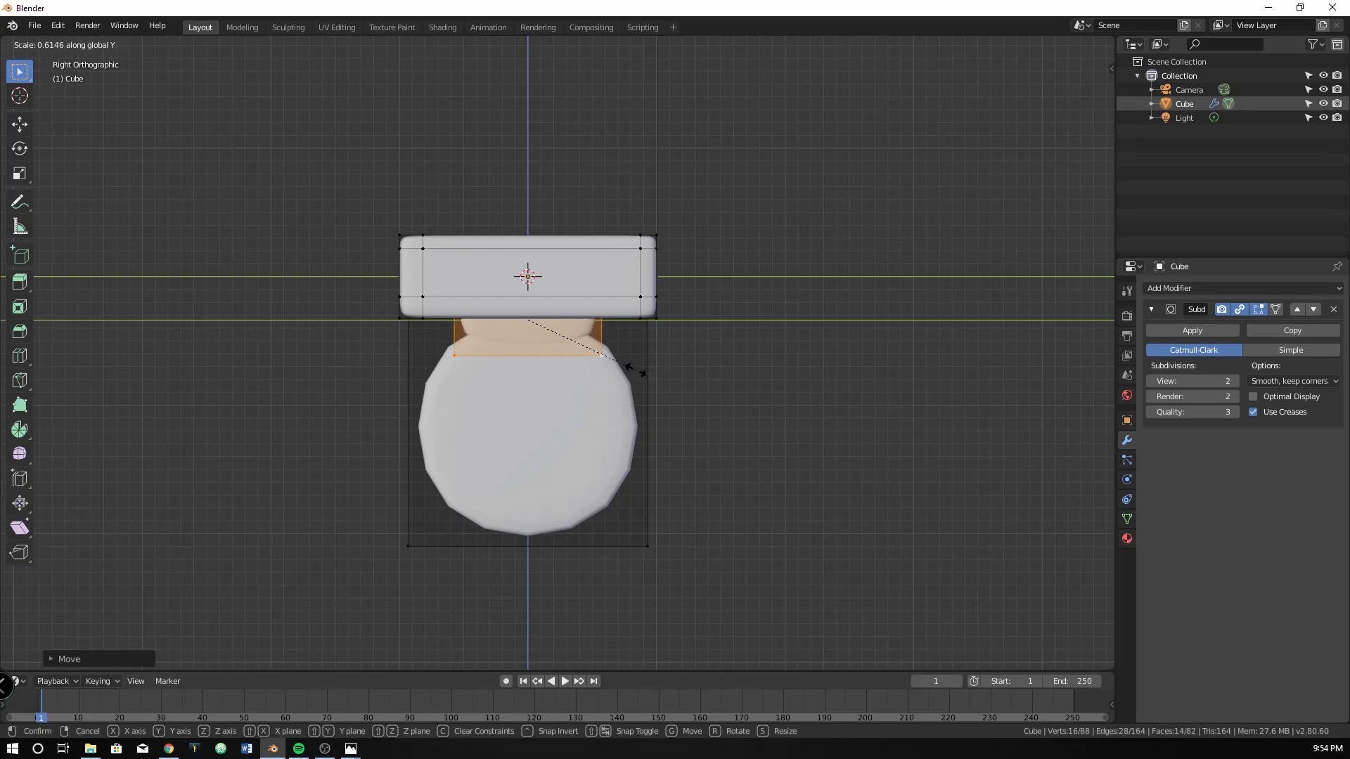
left_click(623, 367)
Step: Examine the join between slab and divider in the LEGO minifigure photo and the reference render untitled.png
scroll(605, 380, "up", 2)
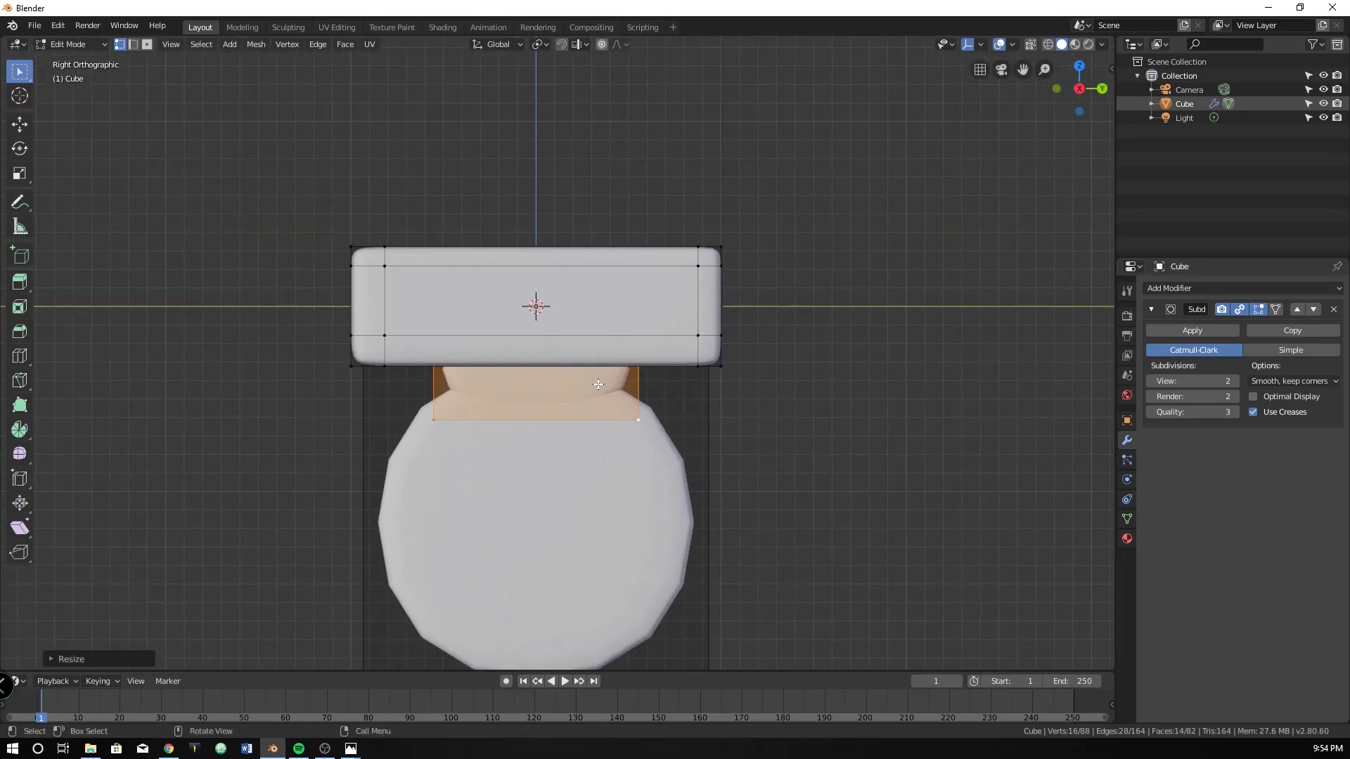
key("KP_1")
middle_click_drag(612, 392, 481, 374)
left_click_drag(0, 102, 870, 100)
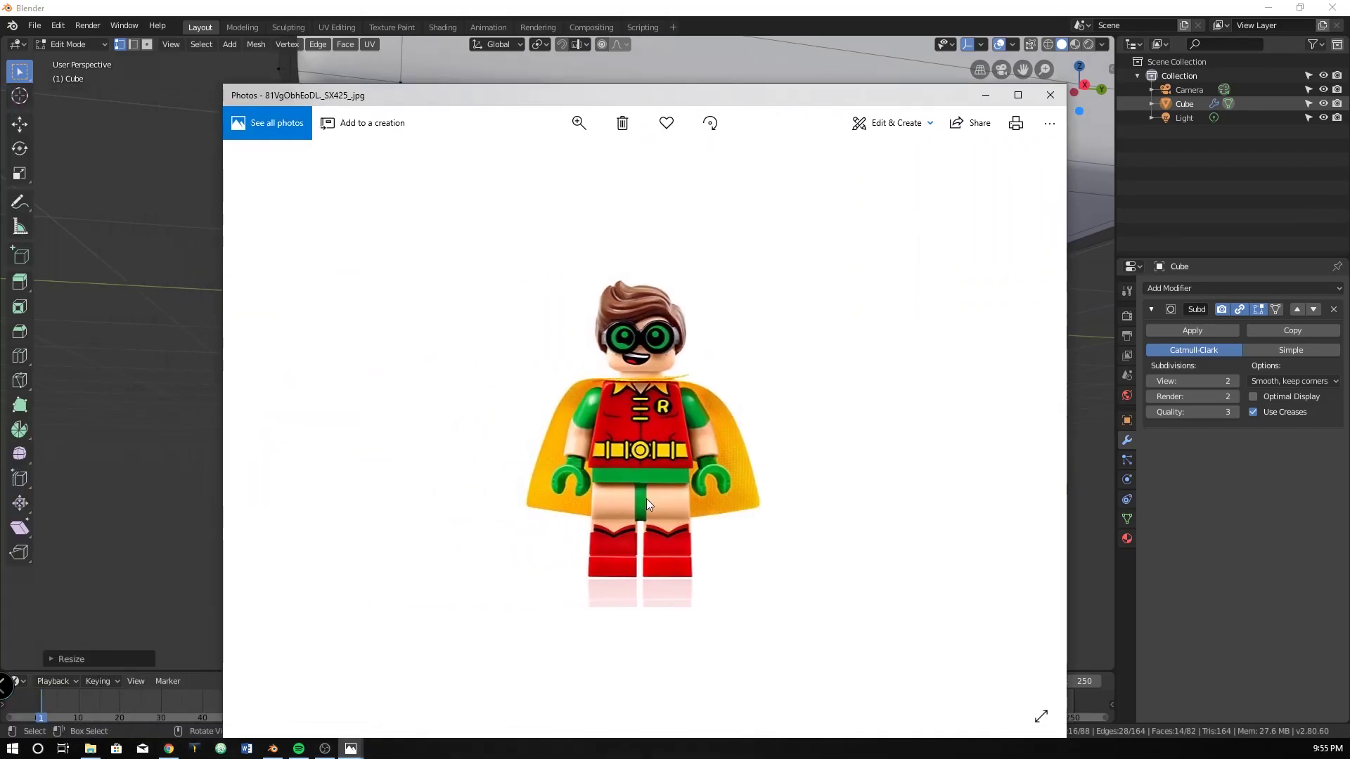
key("alt+Tab")
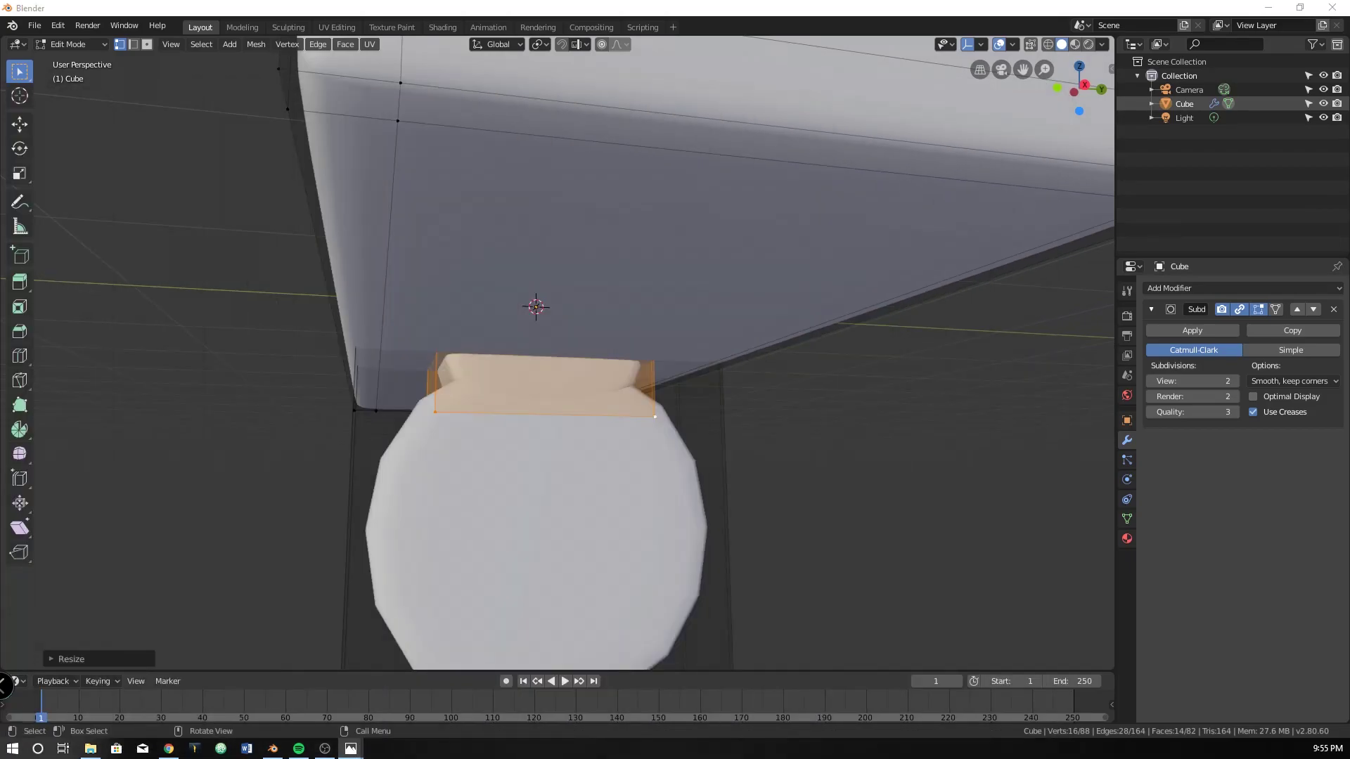
left_click_drag(0, 106, 814, 63)
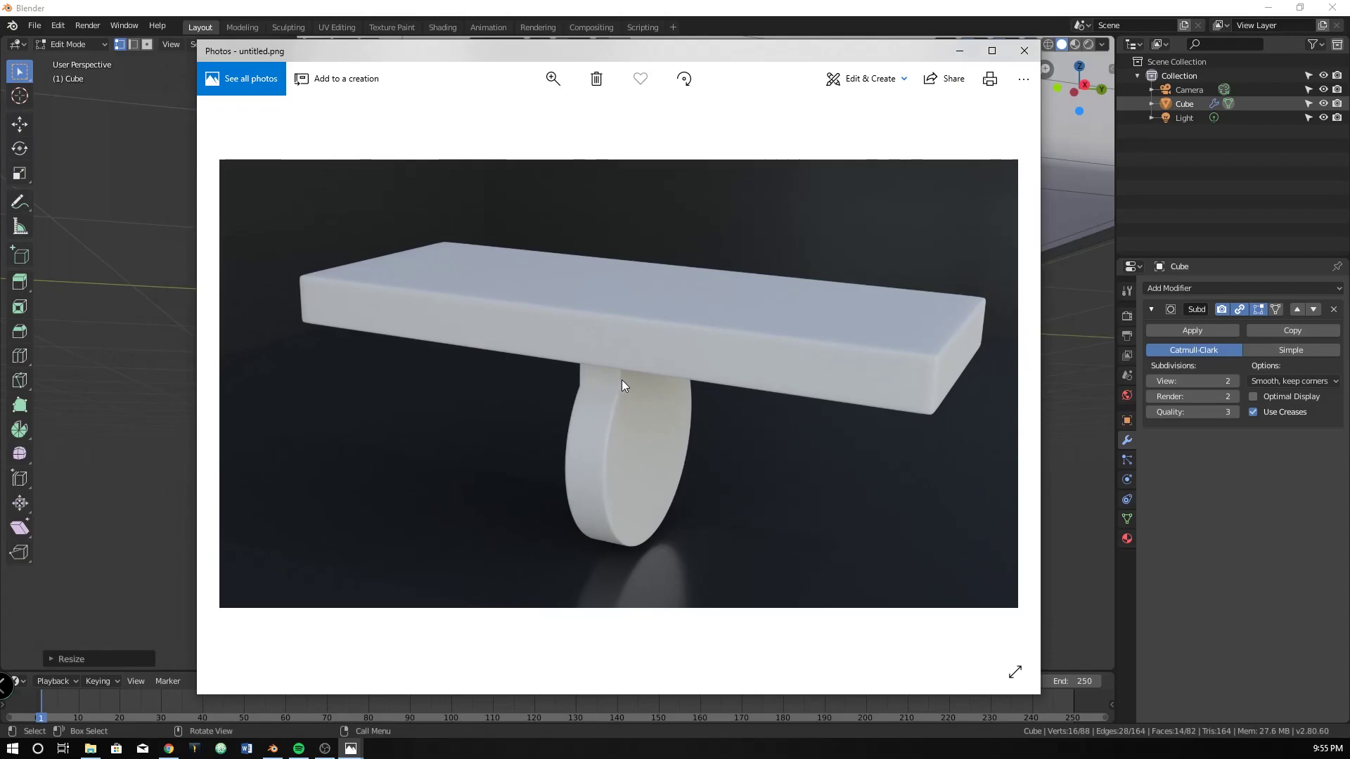
key("alt+Tab")
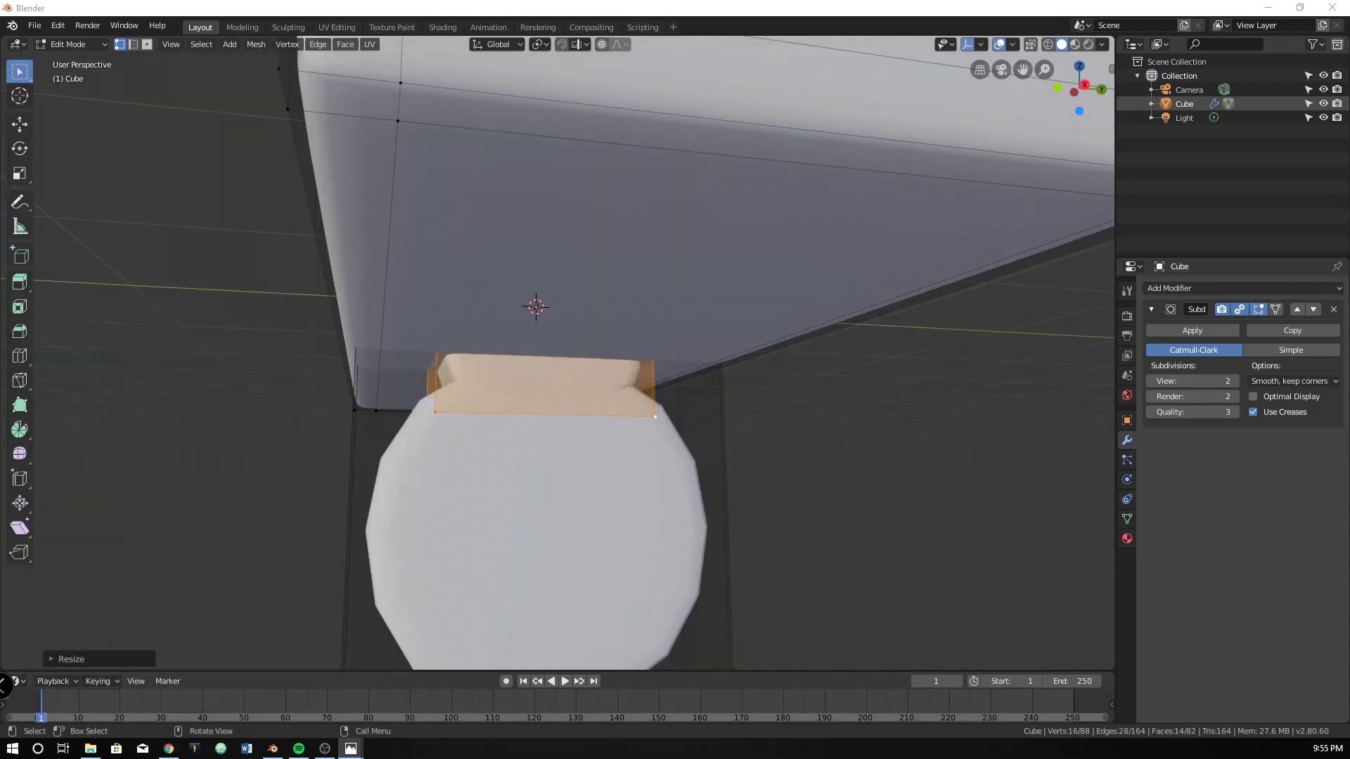
Step: Add two supporting loop cuts to the connecting block, one close to its -Y end and one close to its +Y end
middle_click_drag(663, 451, 483, 385)
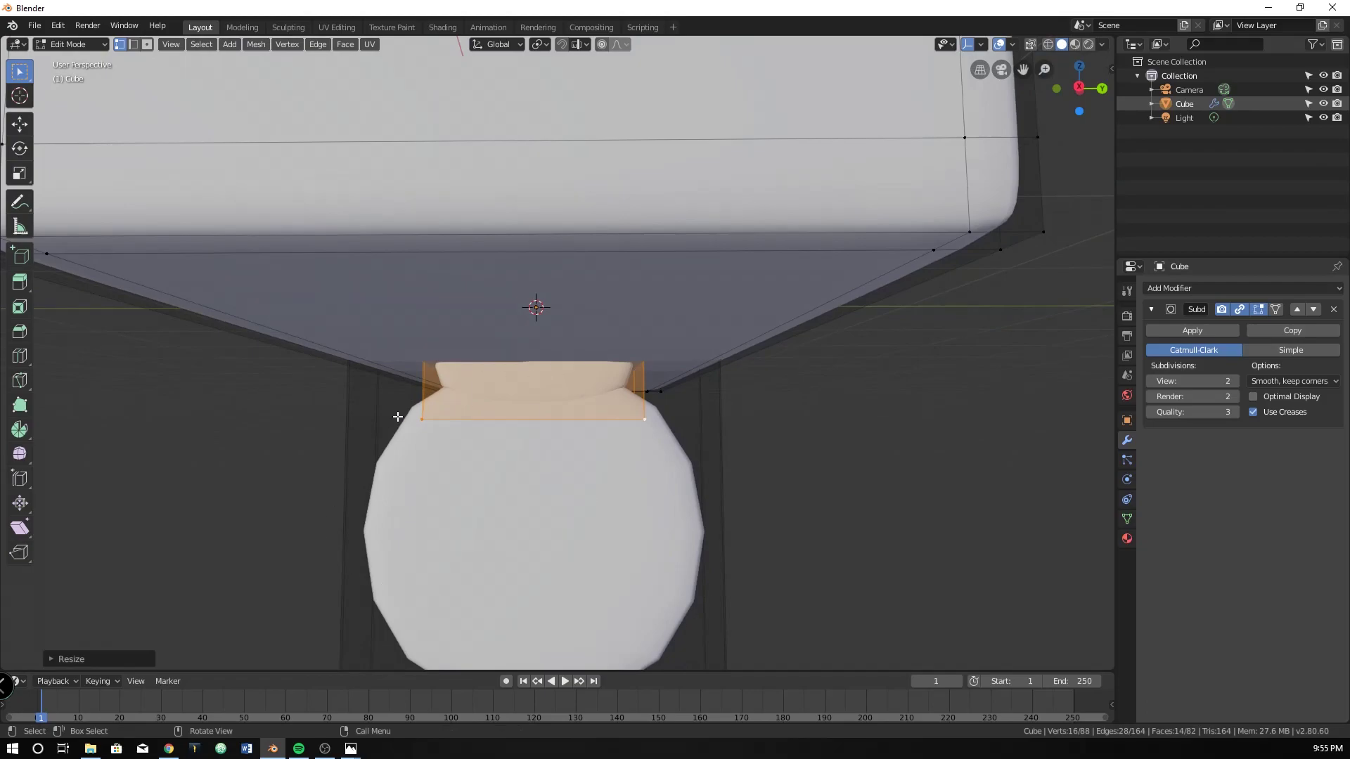
key("ctrl+r")
left_click(531, 421)
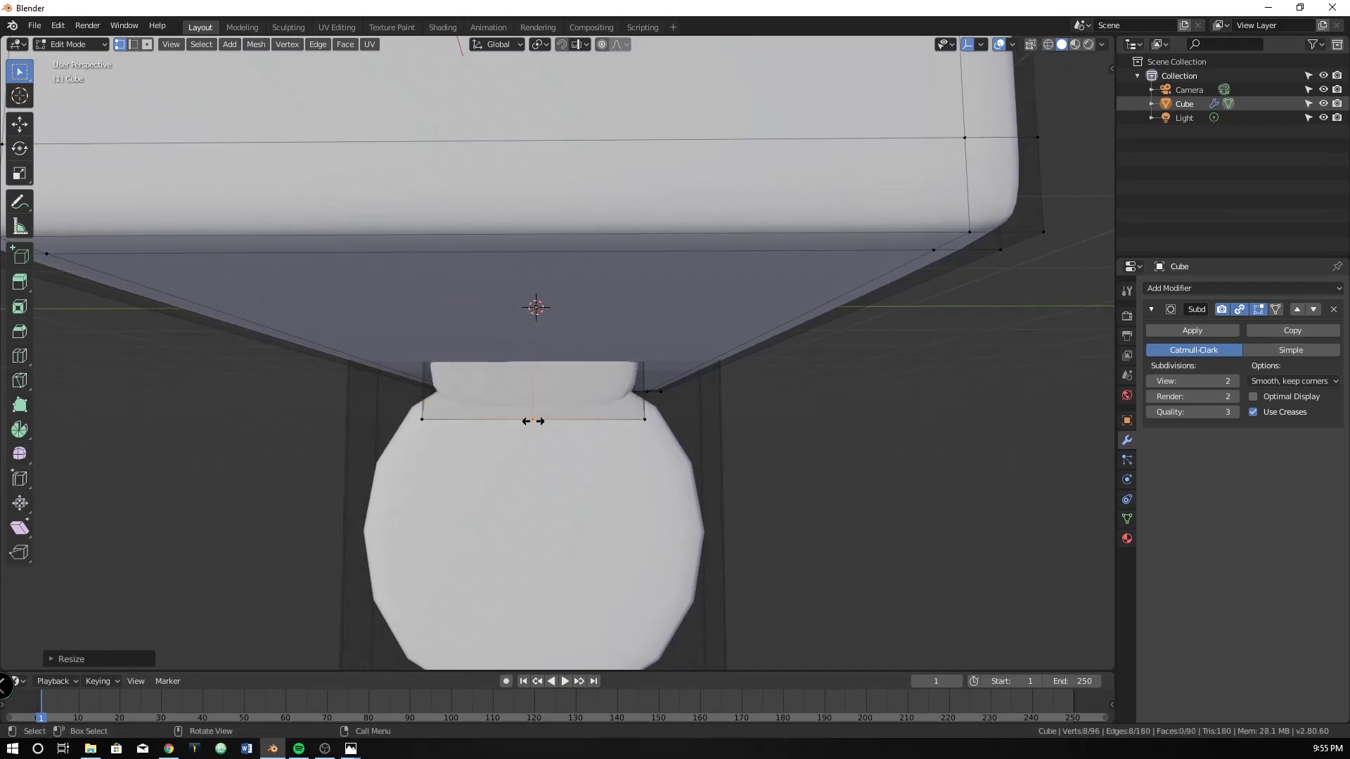
left_click(432, 425)
key("ctrl+r")
left_click(540, 394)
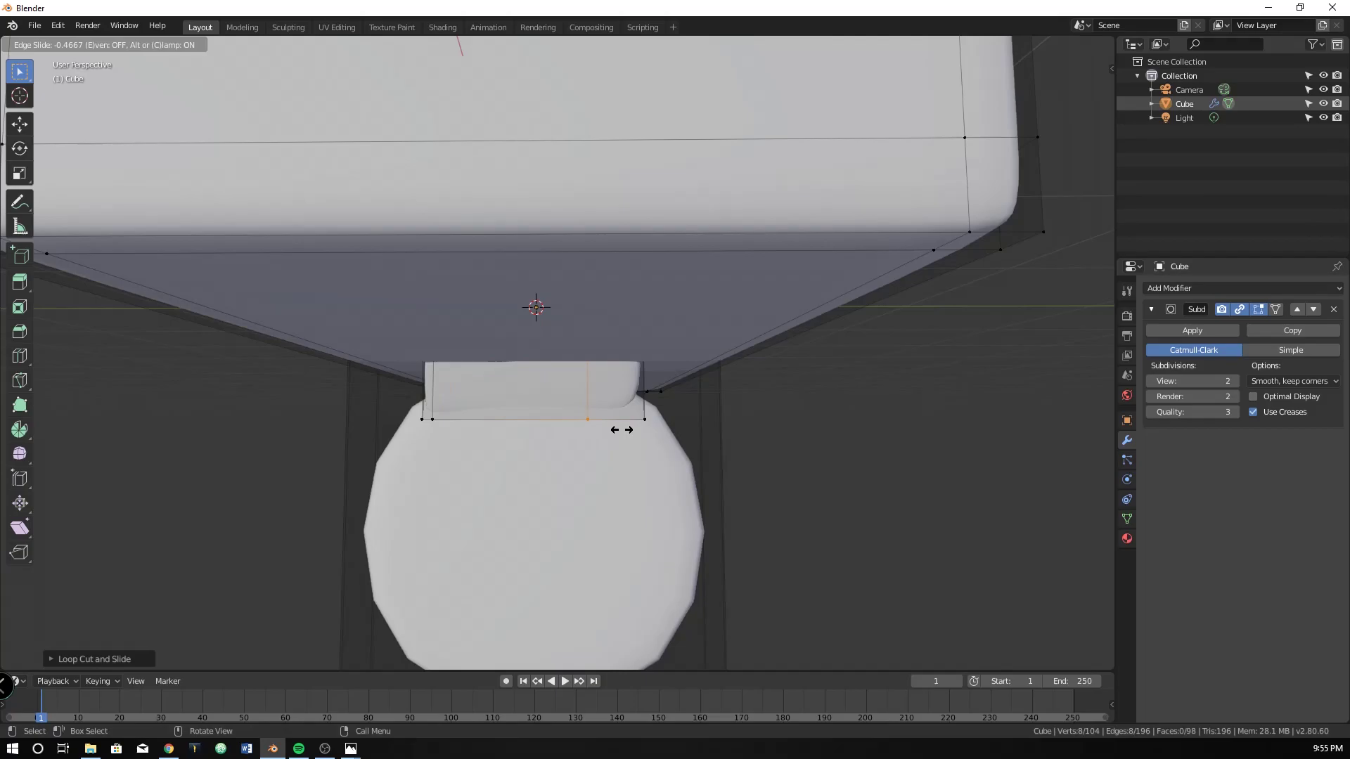
left_click(668, 442)
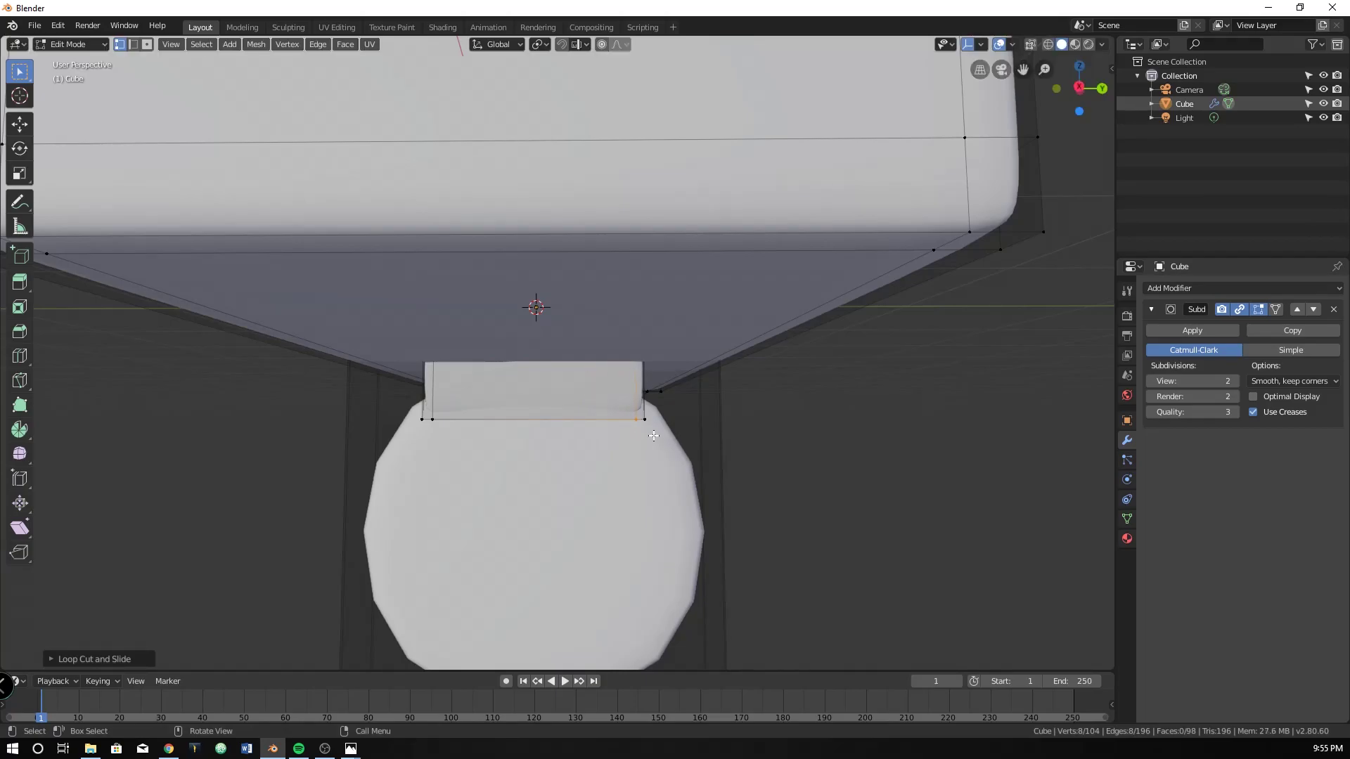
Step: Switch to wireframe shading and add horizontal supporting loop cuts near the connecting block's bottom and top edges
key("KP_1")
scroll(651, 434, "up", 2)
key("ctrl+r")
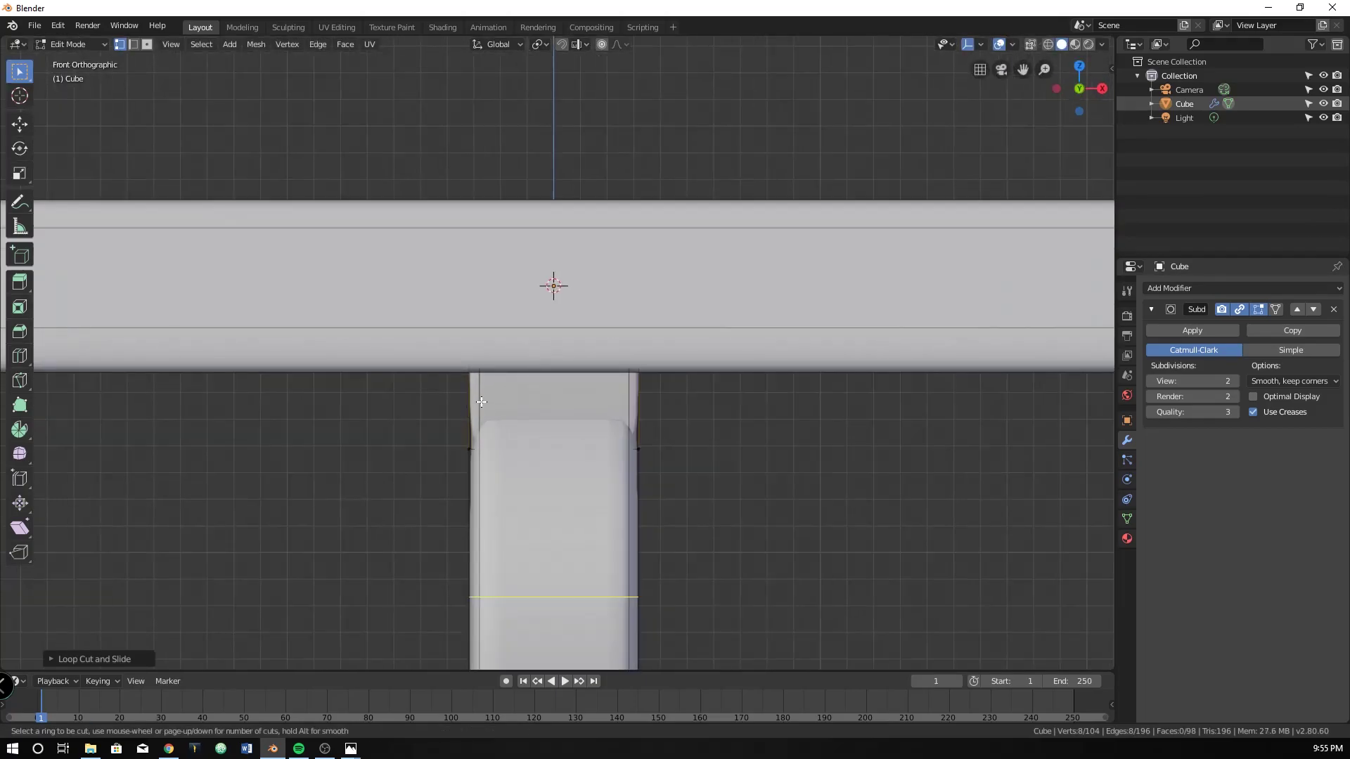
key("Escape")
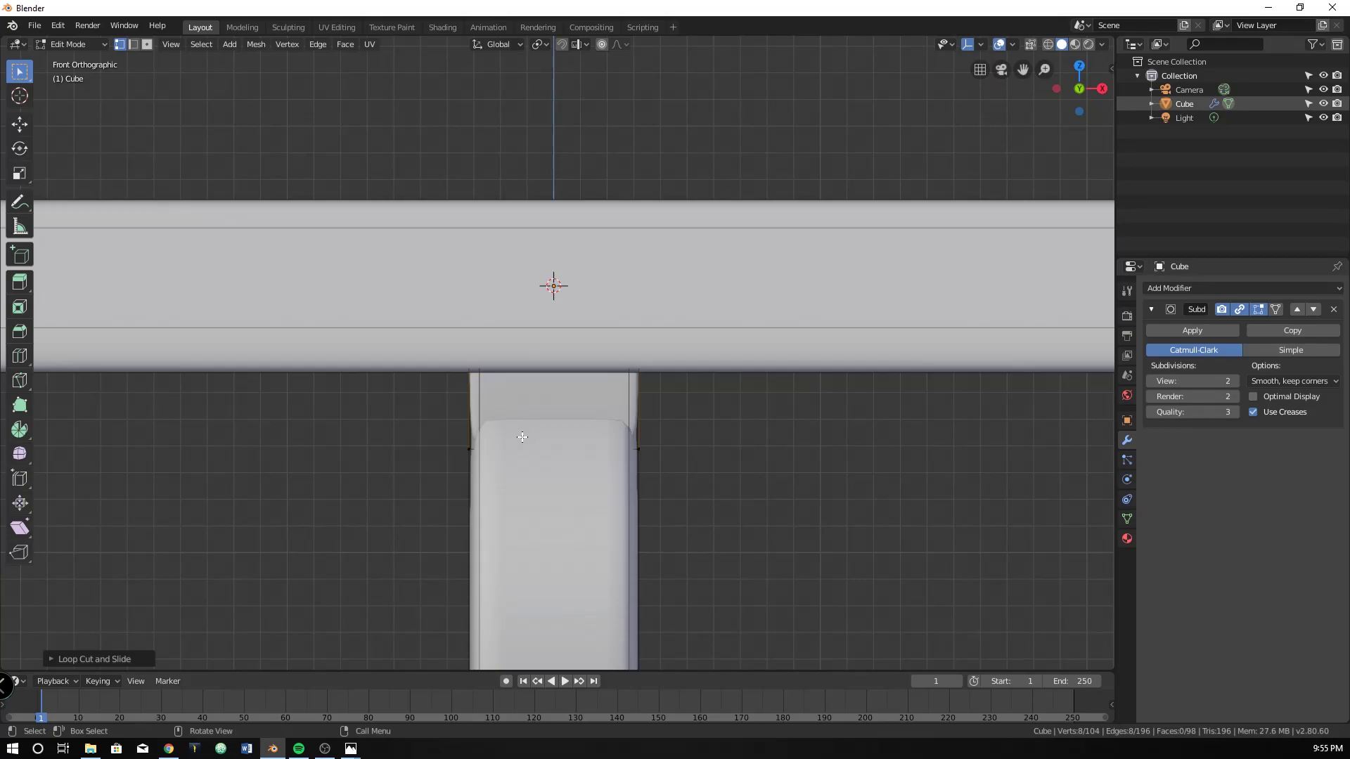
key("z")
left_click(456, 432)
middle_click_drag(477, 389, 446, 380)
key("ctrl+r")
left_click(529, 406)
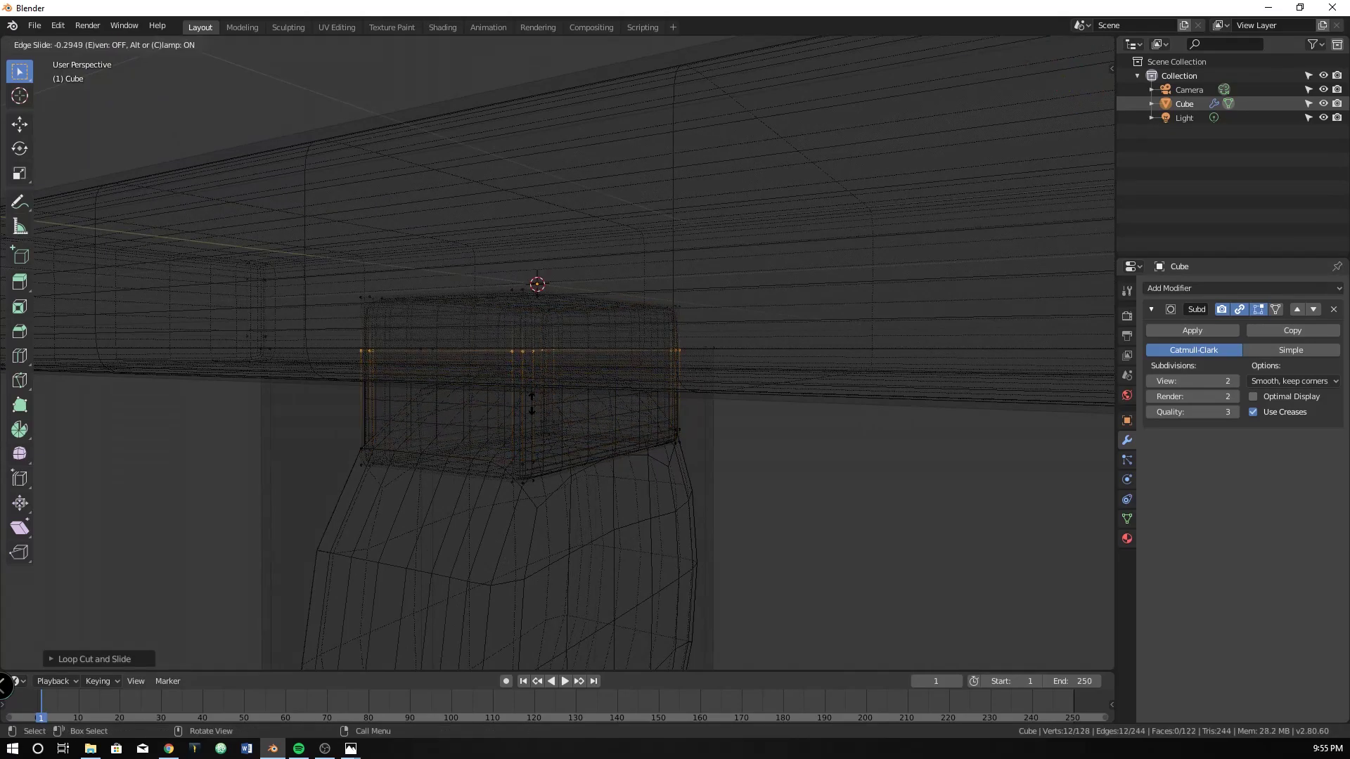
left_click(536, 364)
Step: Return to solid shading and check the whole hip piece in Object Mode
scroll(520, 373, "down", 4)
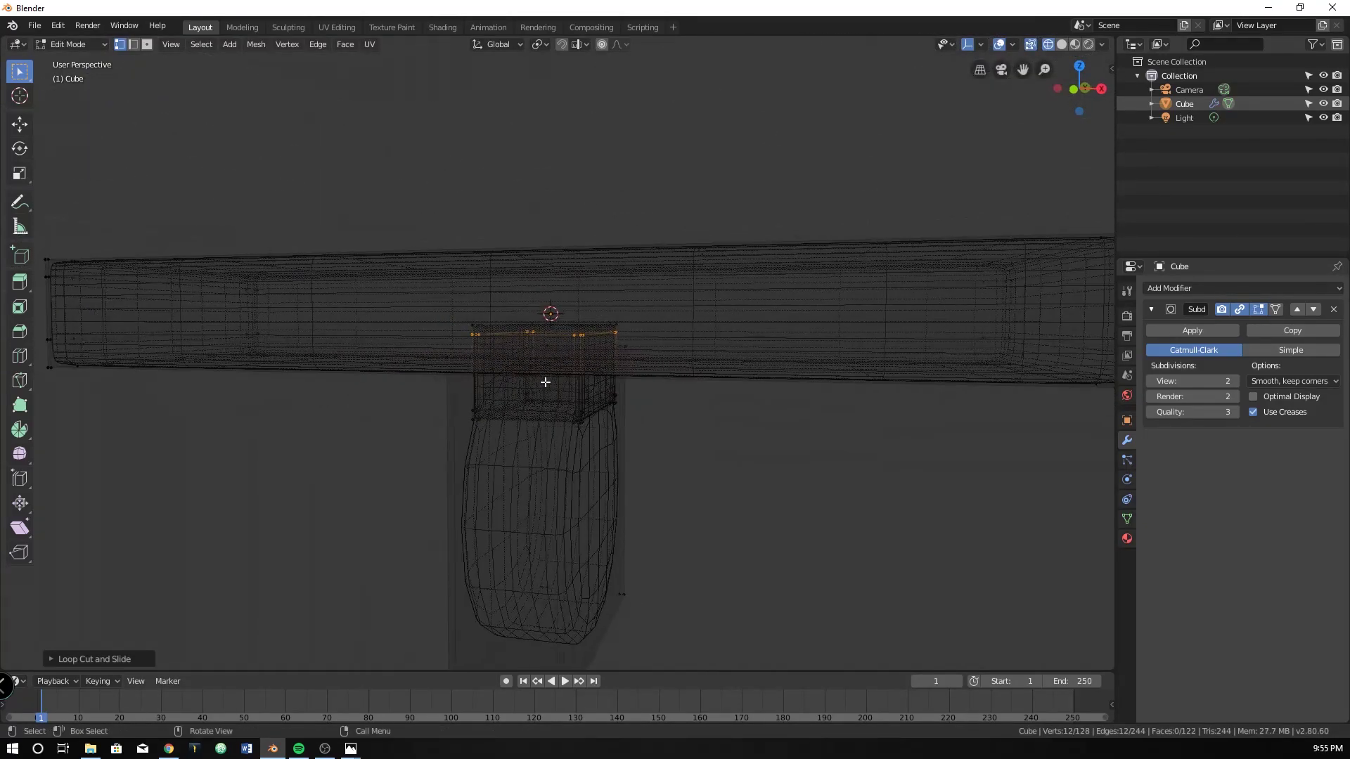
key("Tab")
key("shift+z")
scroll(657, 404, "down", 3)
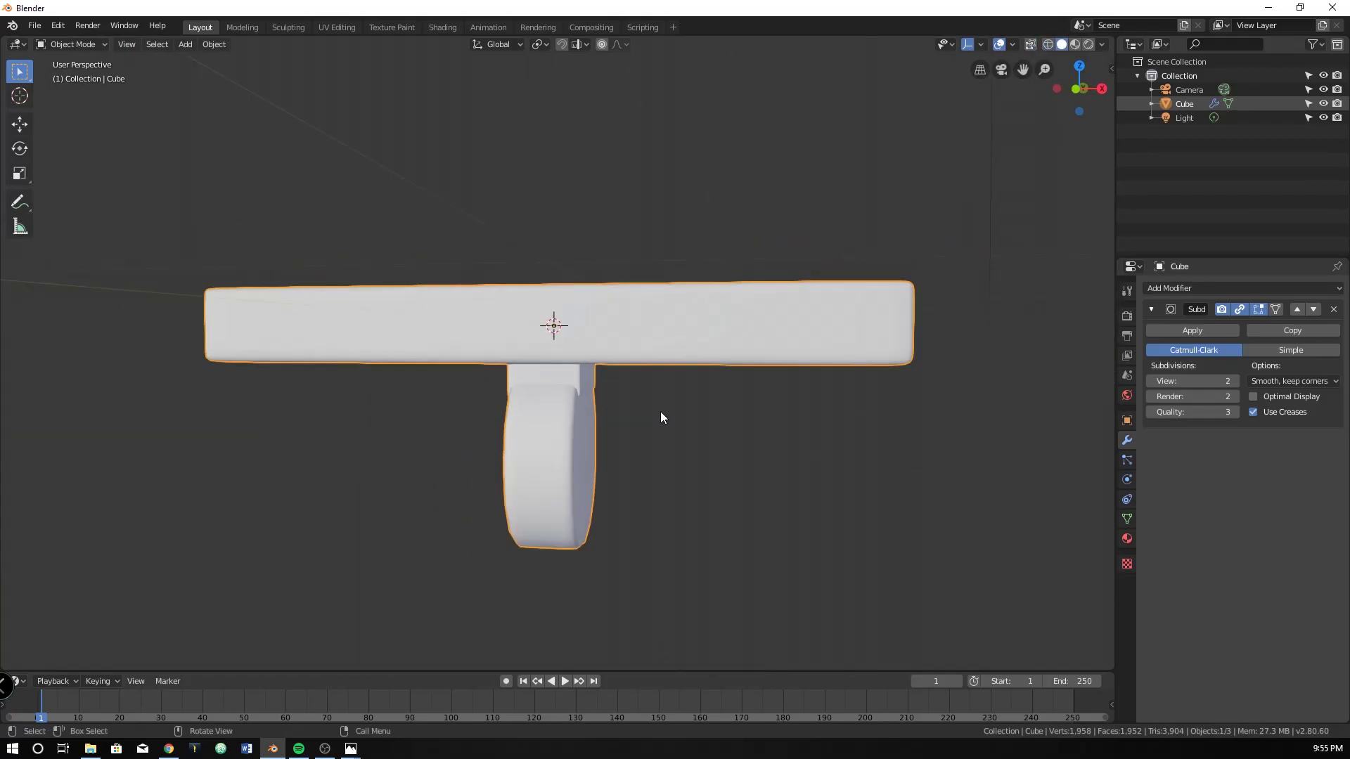
middle_click_drag(660, 412, 594, 449)
Step: Examine the divider's side edges in Edit Mode, from the front and from below in perspective
key("Tab")
scroll(564, 457, "up", 4)
left_click(602, 446, "alt")
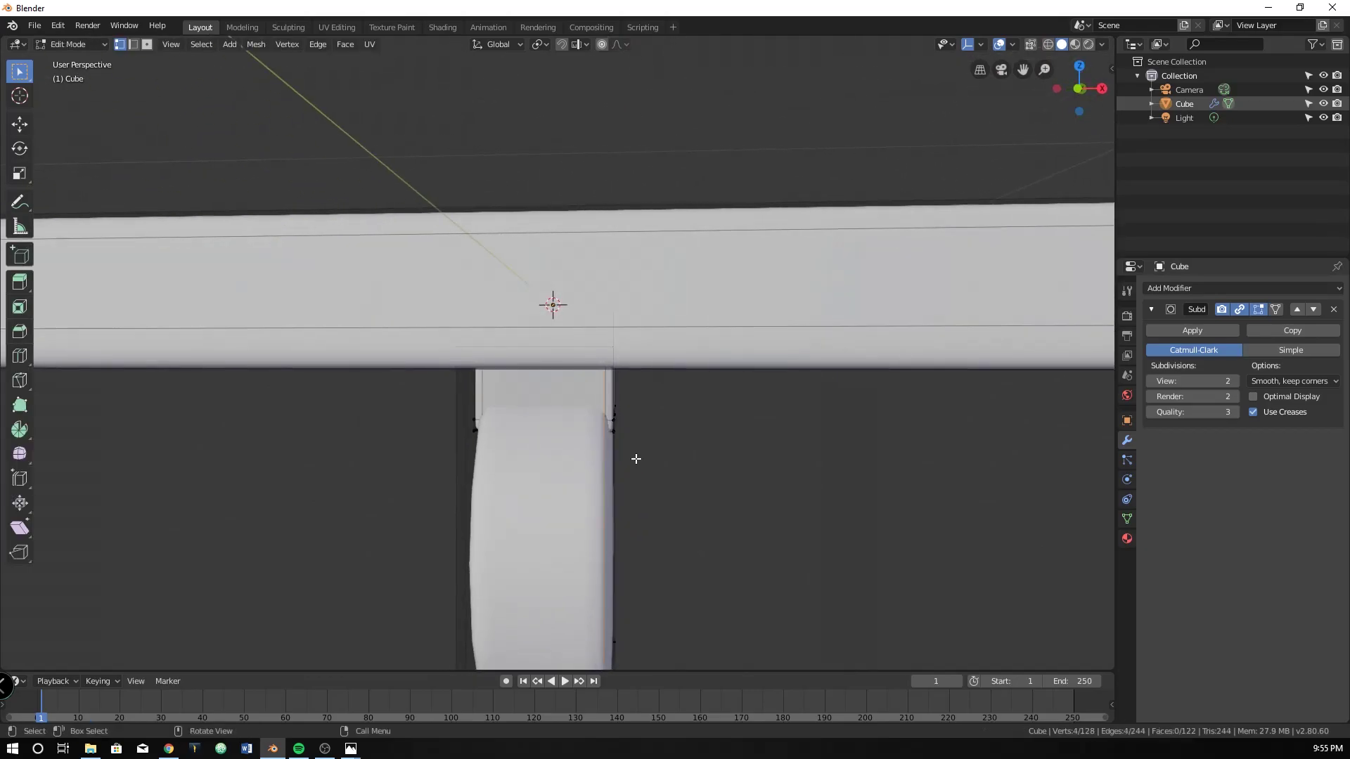
key("KP_1")
middle_click_drag(667, 481, 635, 369, "shift")
scroll(635, 369, "up", 2)
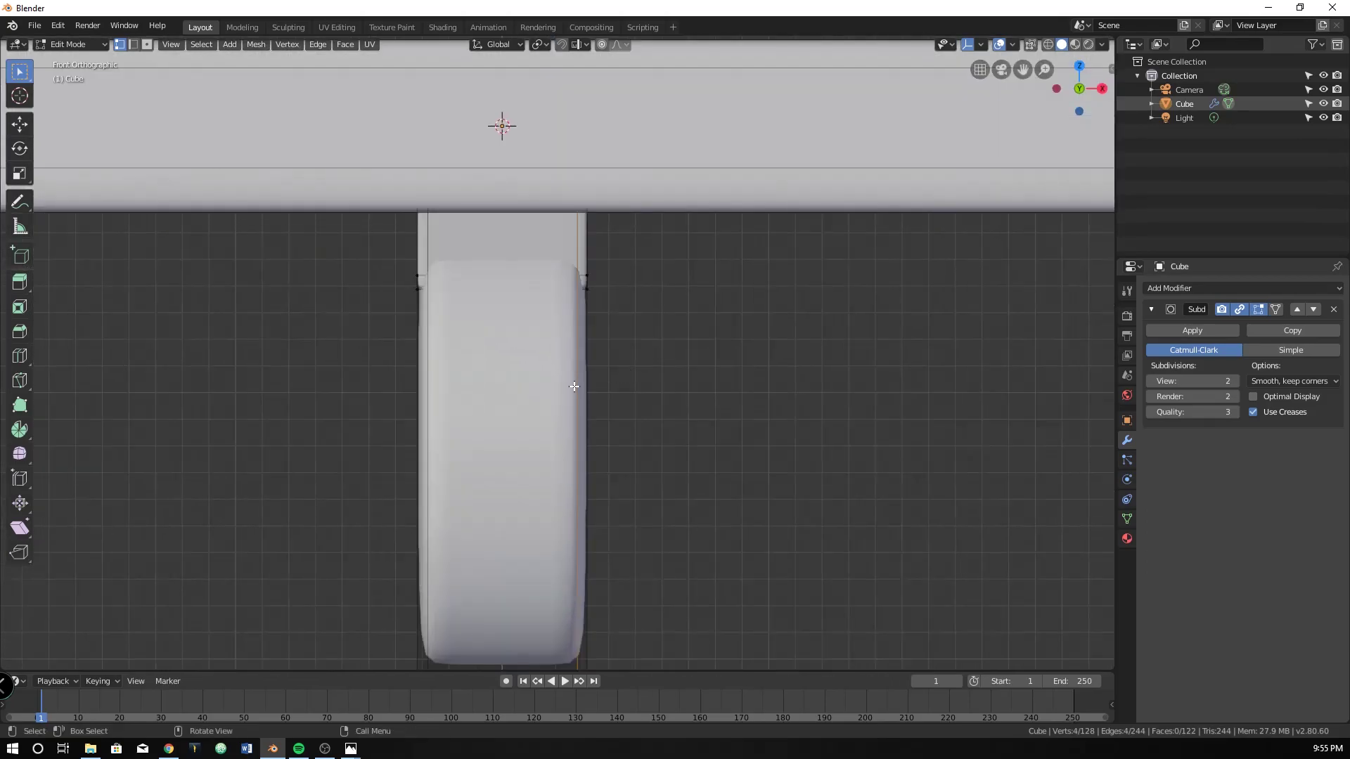
scroll(598, 584, "down", 1)
middle_click_drag(603, 583, 602, 539, "shift")
scroll(603, 539, "down", 1)
scroll(585, 544, "up", 1)
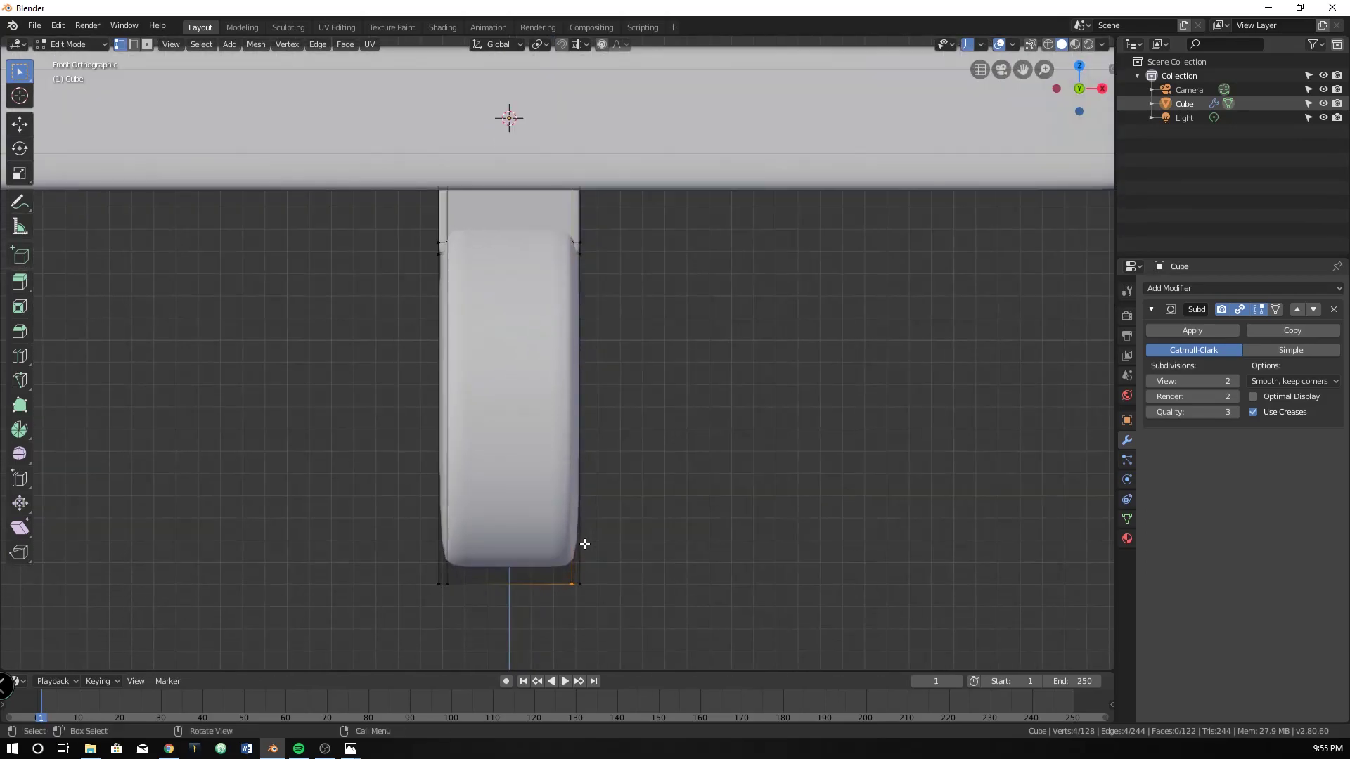
middle_click_drag(601, 493, 527, 517)
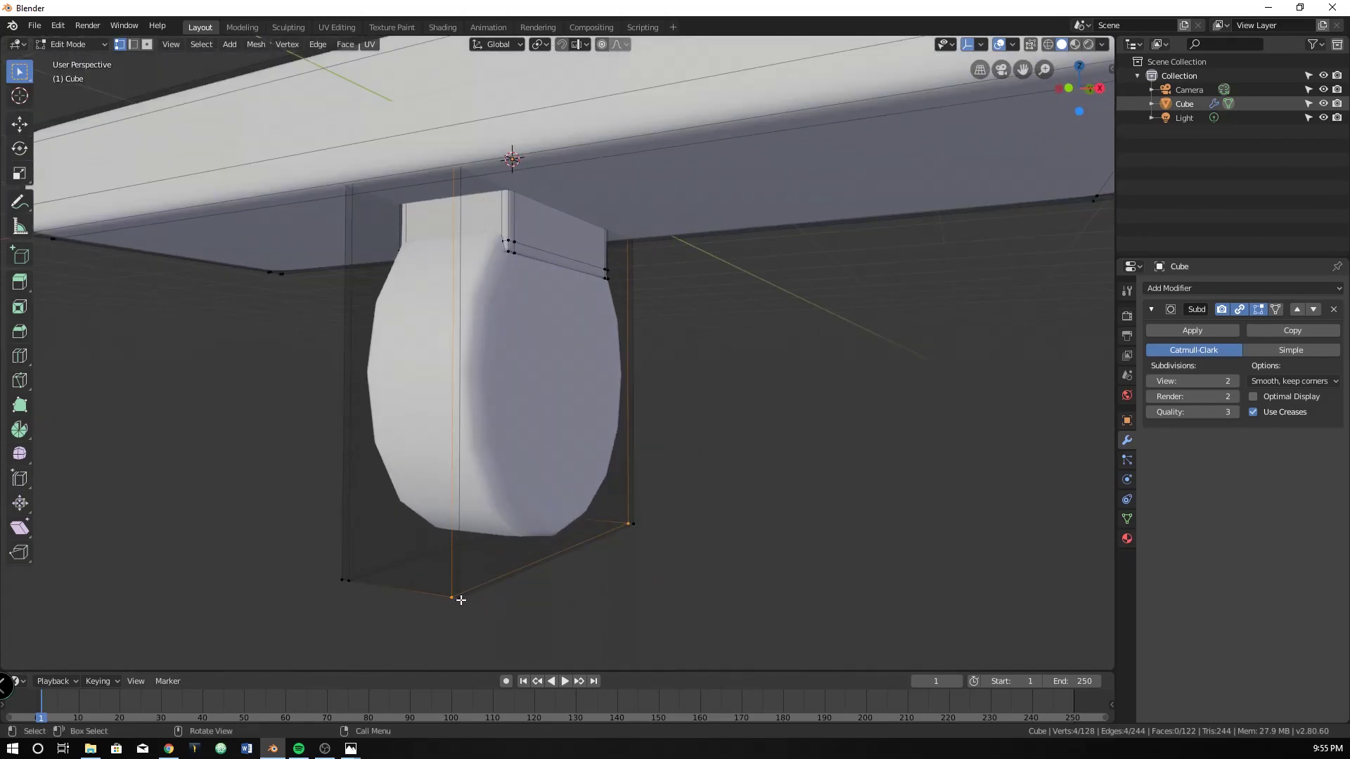
Step: Select the divider's large +X side face, extrude it in place and scale it slightly inward to form a supporting loop
left_click(461, 602)
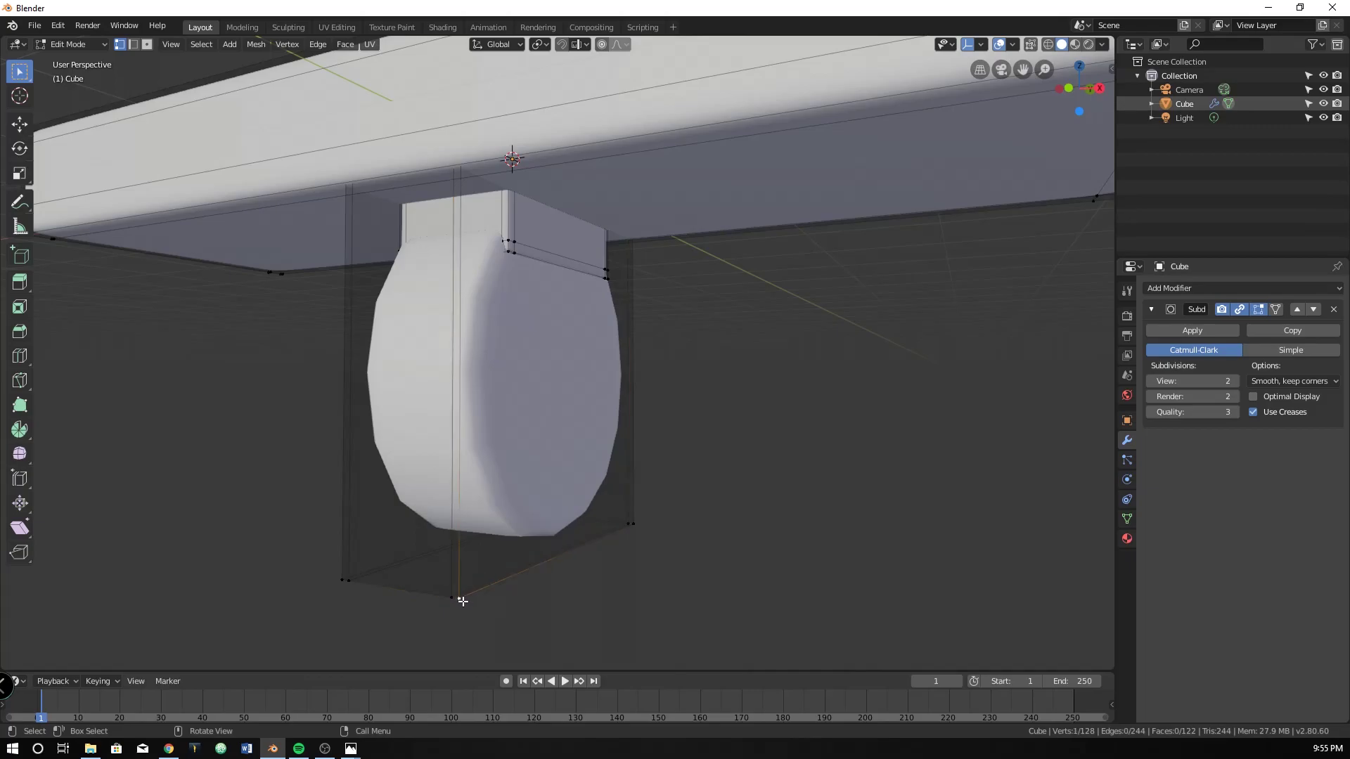
left_click(634, 524, "shift")
left_click(146, 45)
left_click(534, 355)
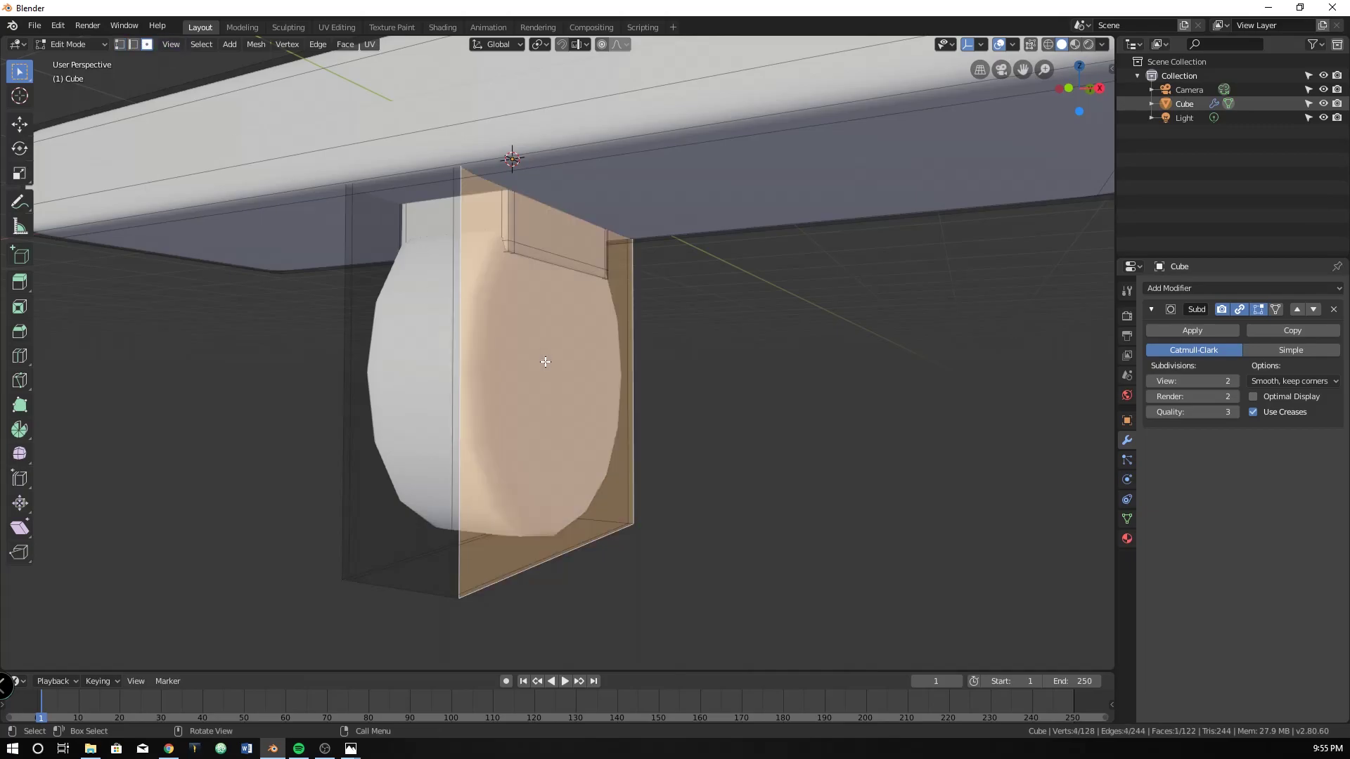
key("e")
right_click(764, 449)
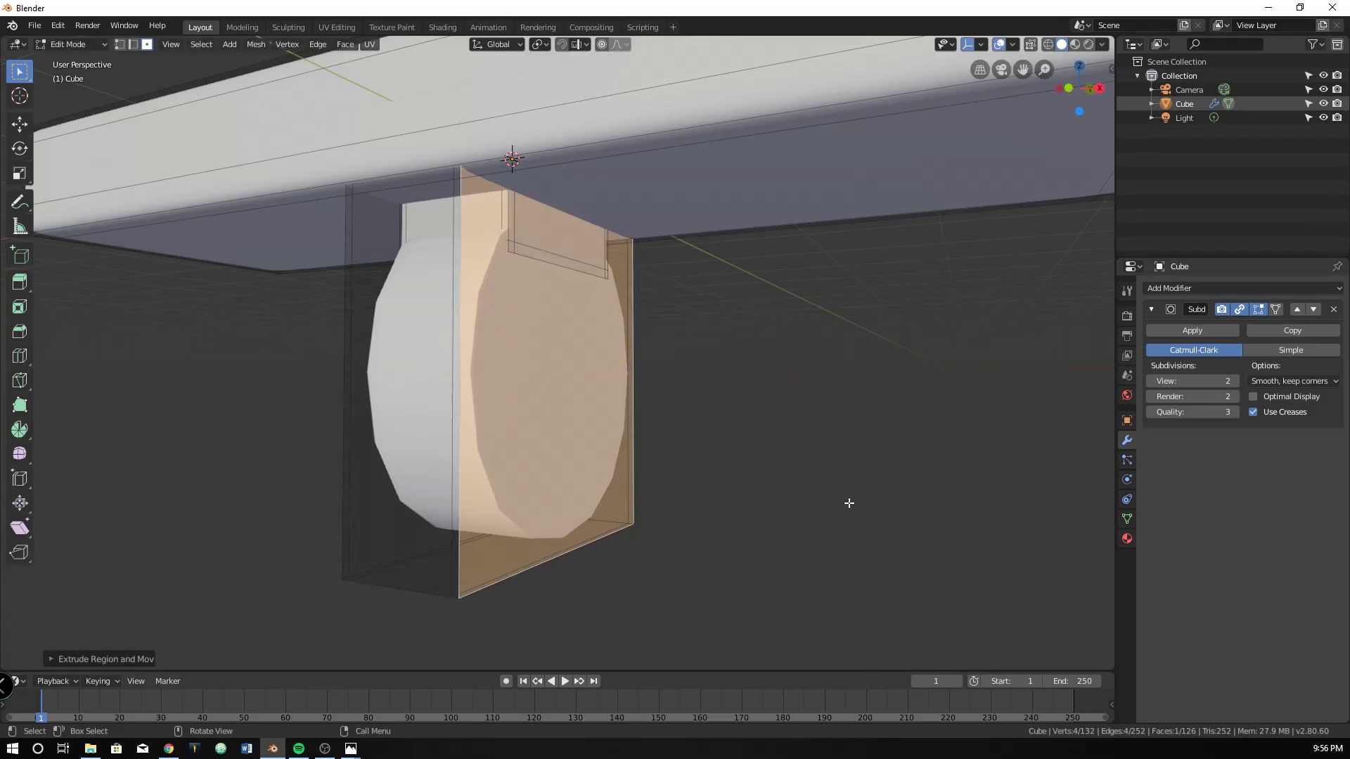
key("s")
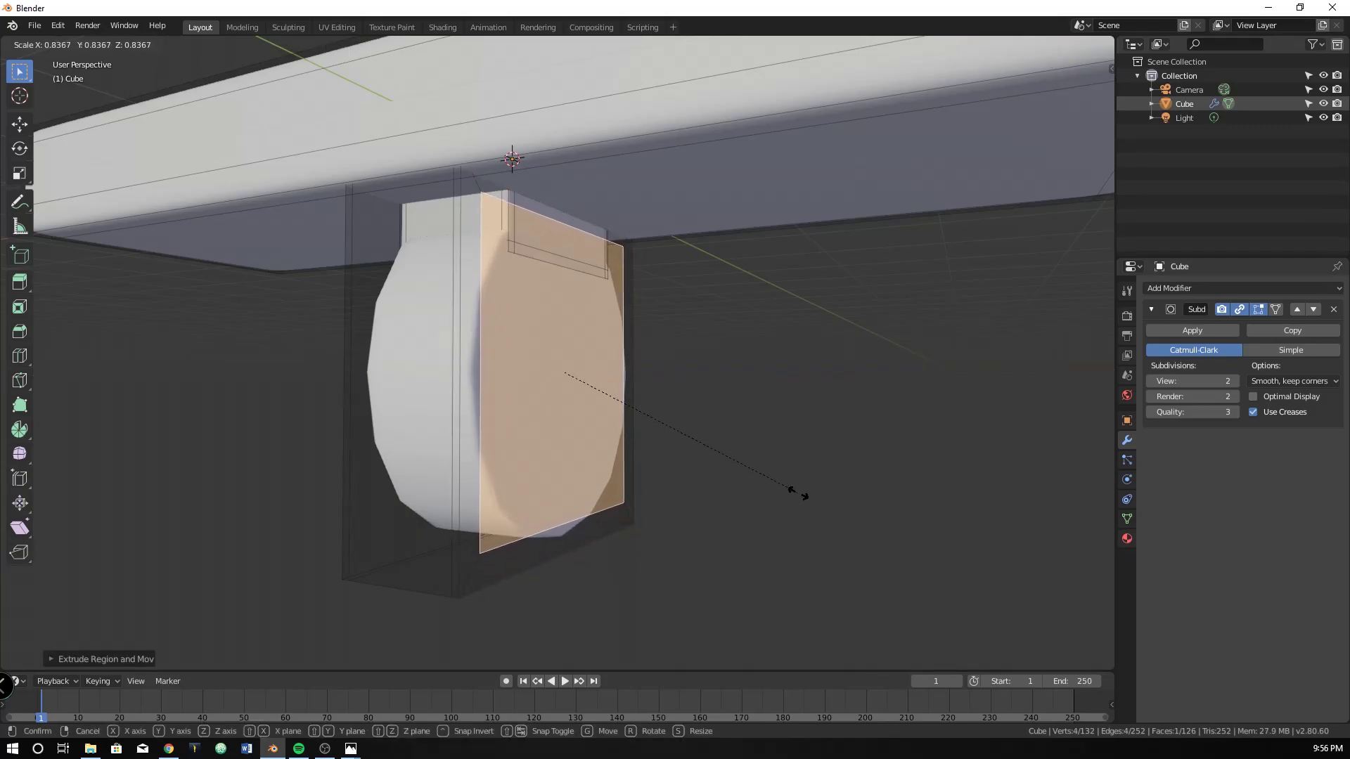
left_click(800, 491)
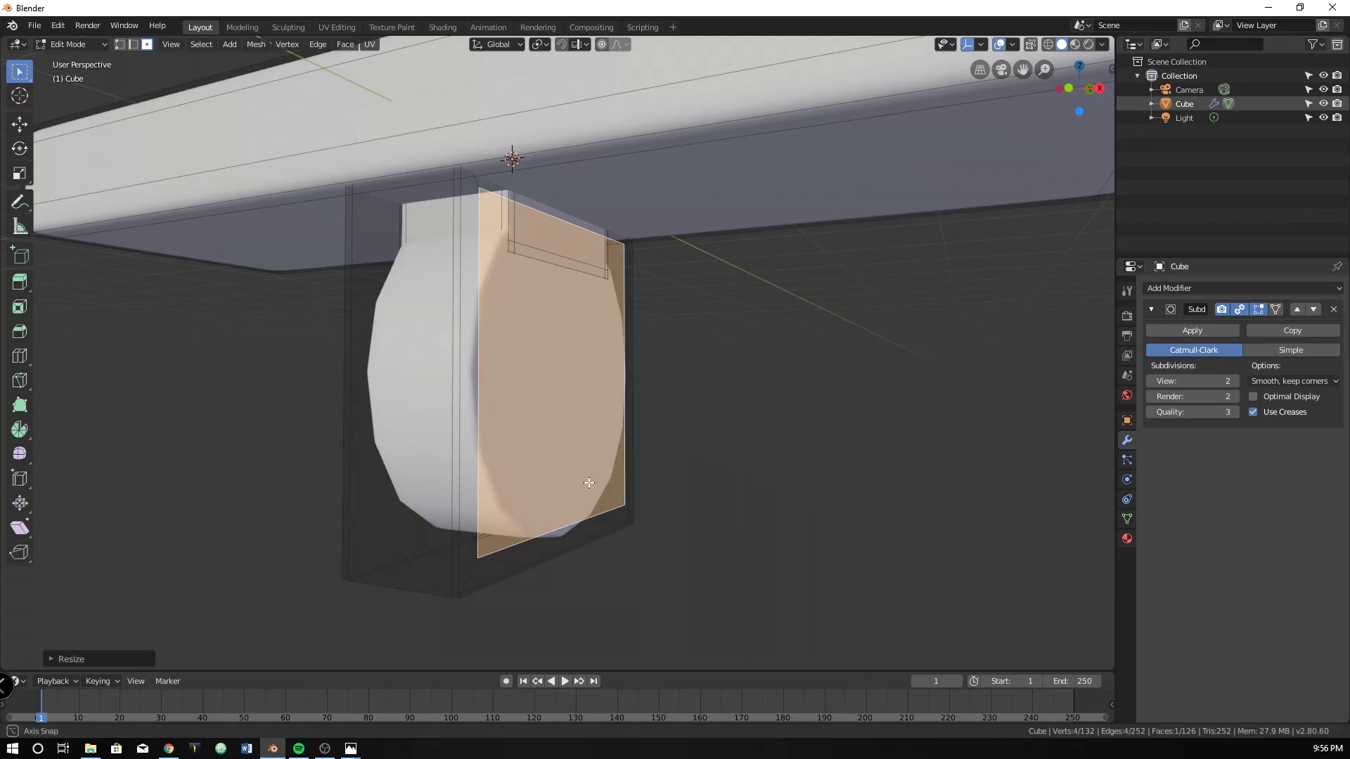
Step: Extrude the divider's opposite -X side face in place and scale it inward to form a matching supporting loop
middle_click_drag(588, 482, 618, 467)
left_click(601, 472)
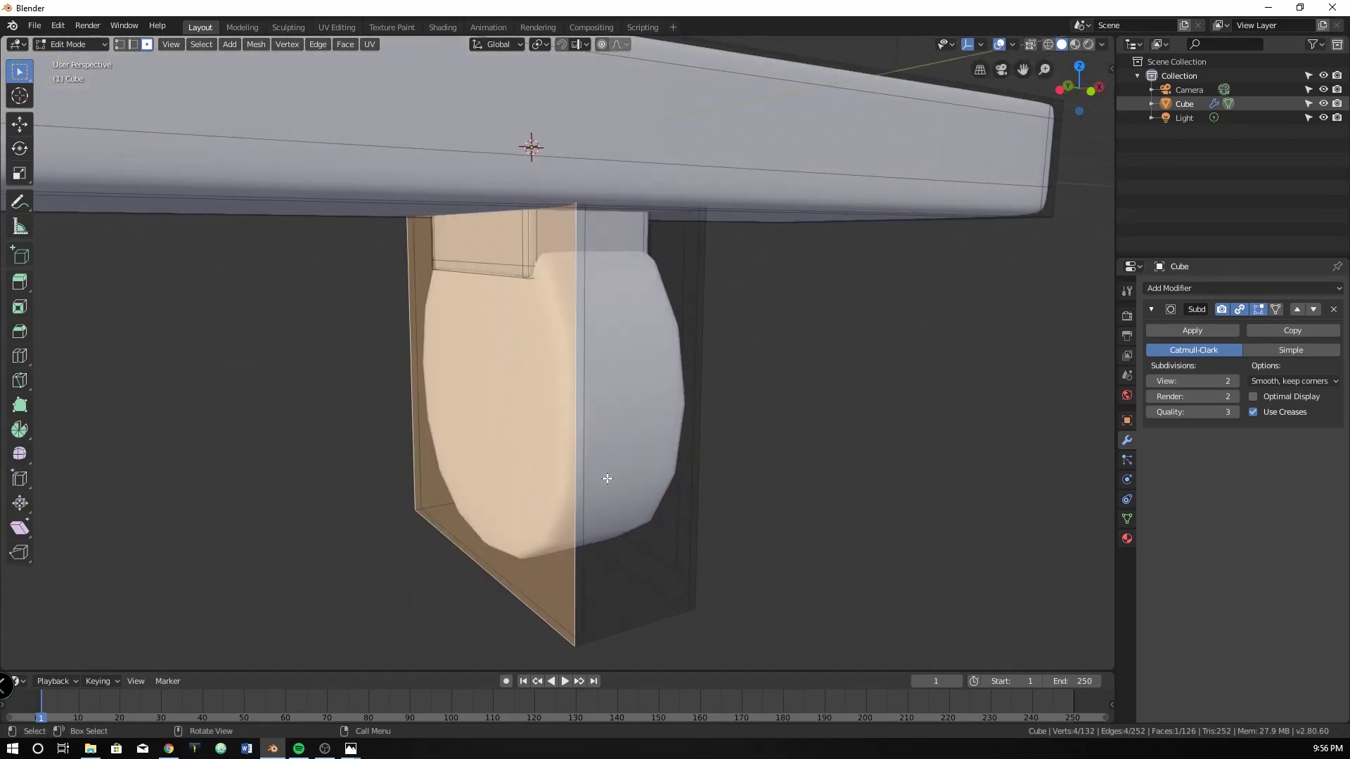
key("e")
right_click(607, 479)
key("s")
left_click(568, 487)
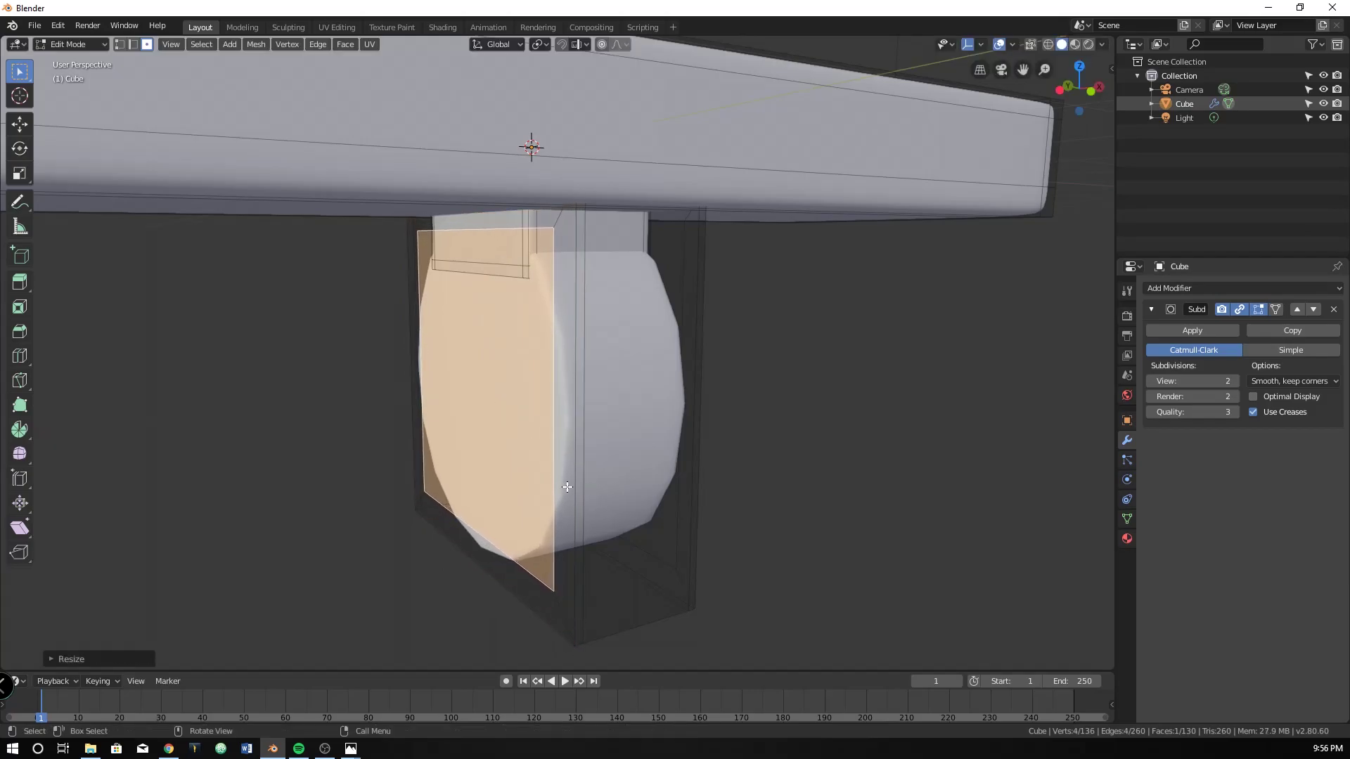
Step: Return to Object Mode and inspect the divider's sharpened rims and its join with the connecting block
scroll(568, 486, "down", 6)
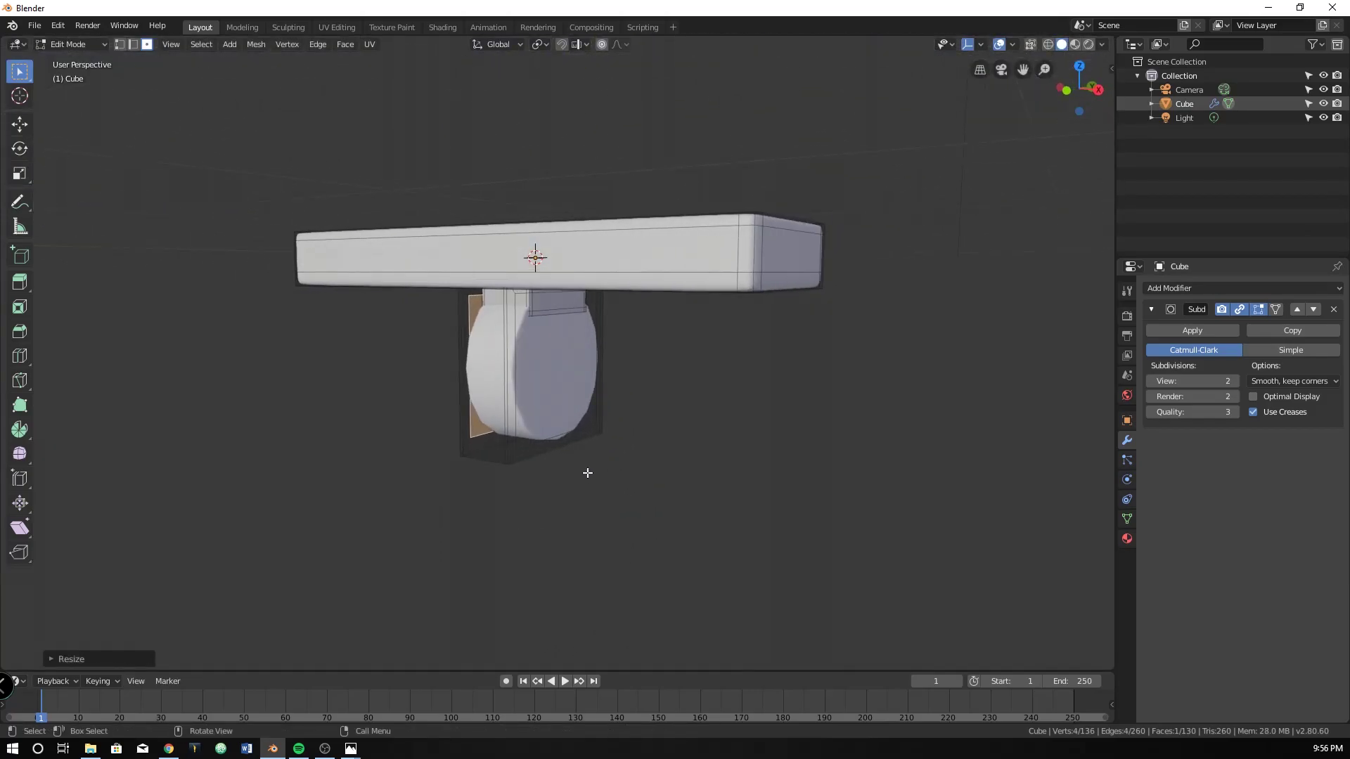
key("ctrl+Tab")
left_click(681, 469)
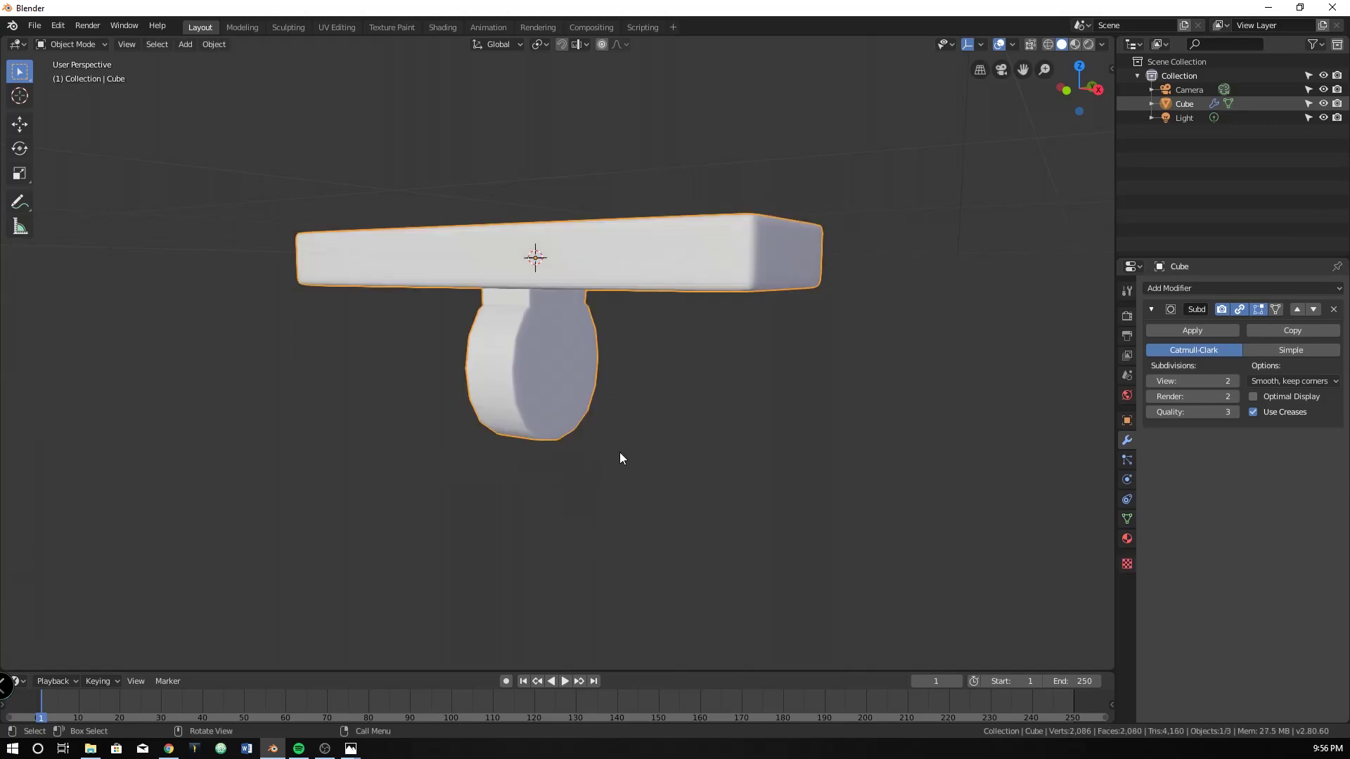
middle_click_drag(620, 458, 599, 343)
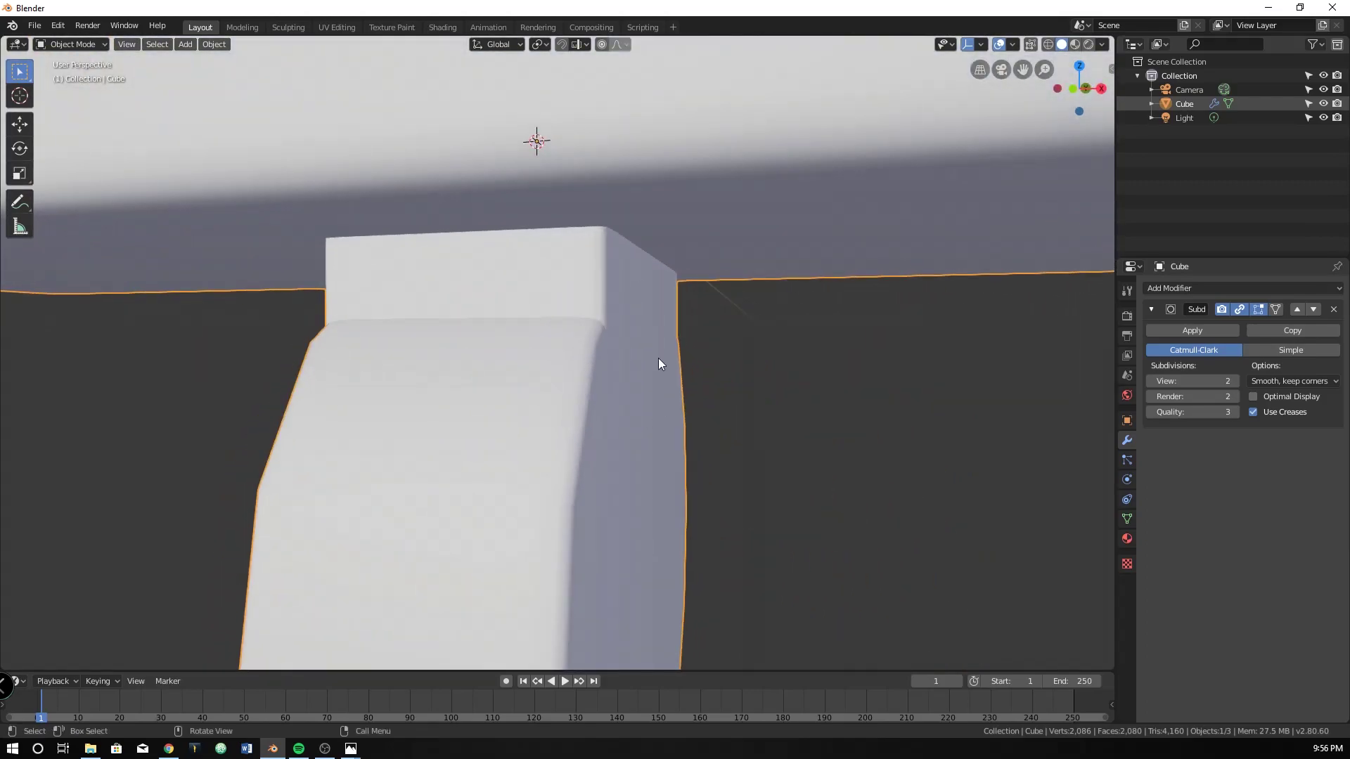
middle_click_drag(640, 478, 689, 472)
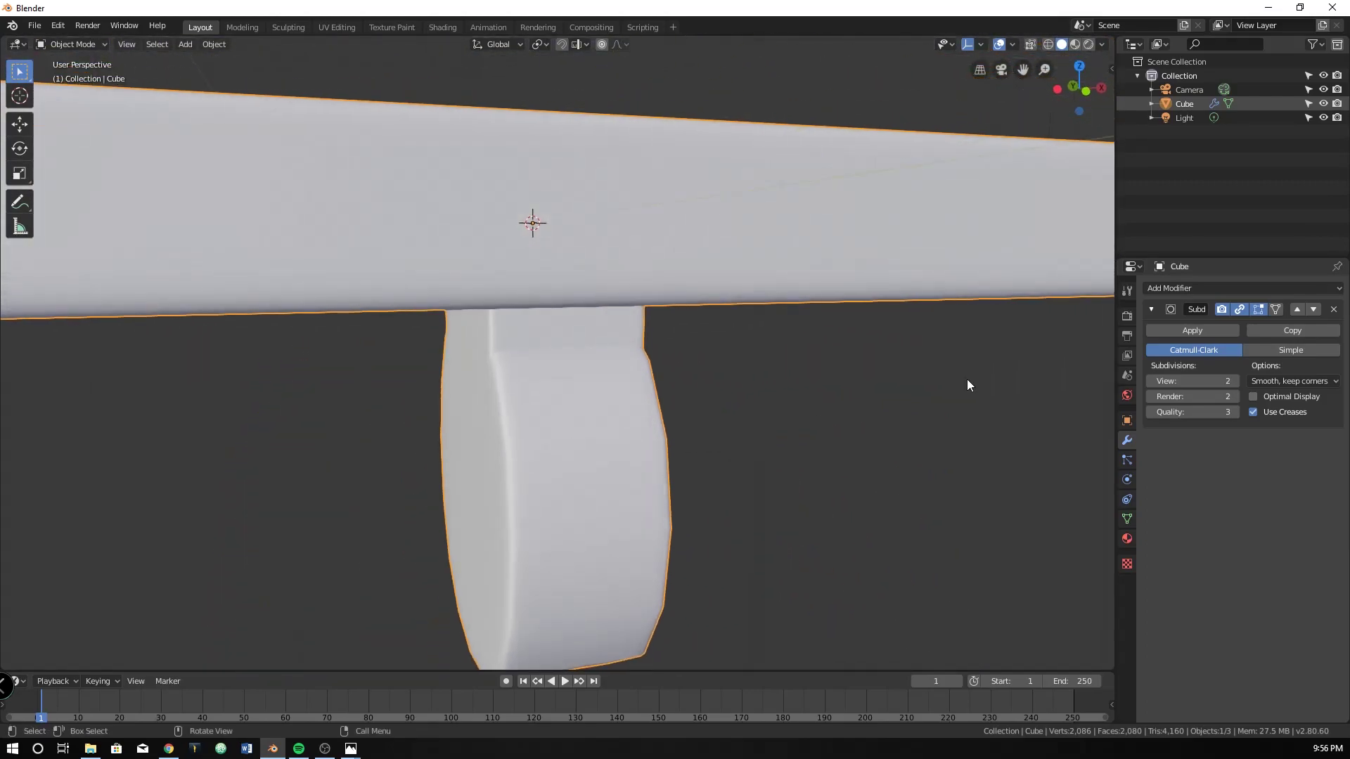
Step: Set the Subdivision modifier's View and Render levels to 3 and check the hip piece's profile in right orthographic view
left_click(1235, 380)
left_click(1236, 396)
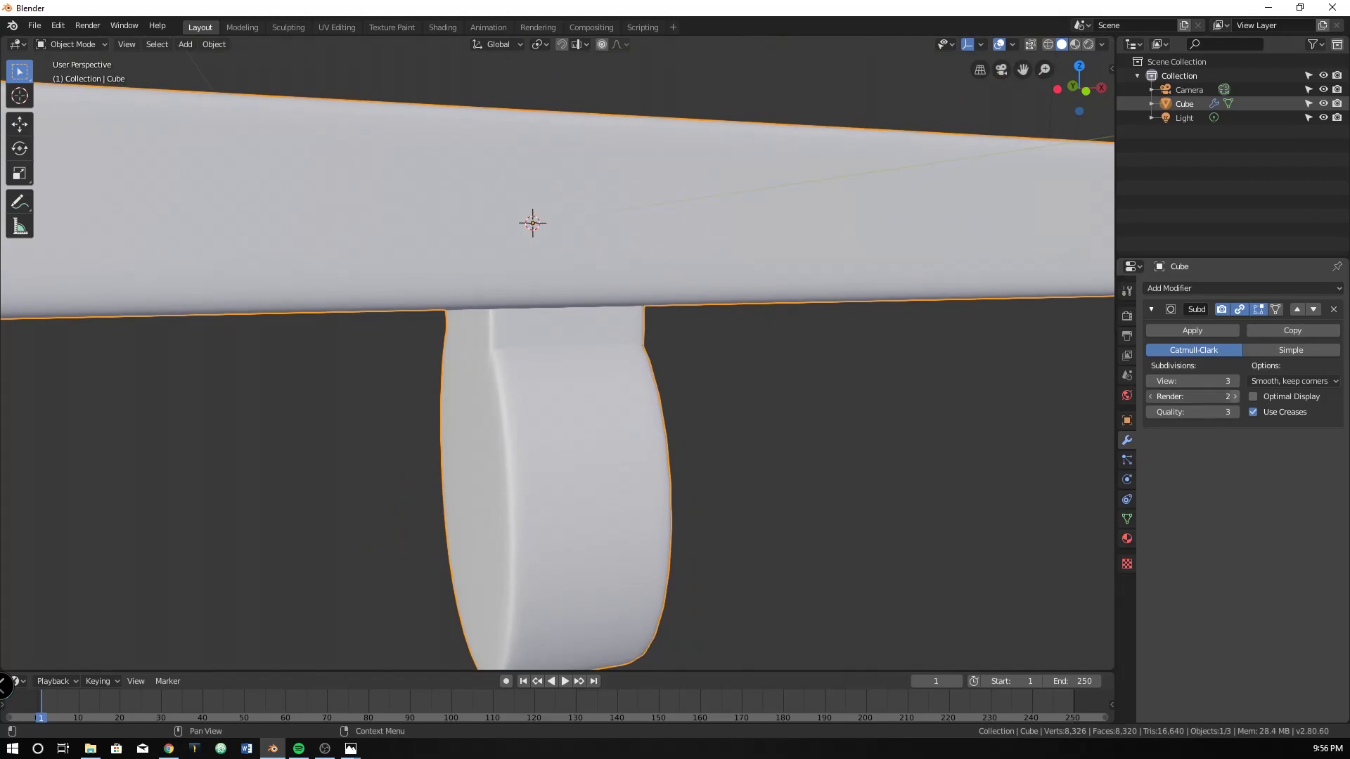
scroll(829, 471, "down", 3)
middle_click_drag(828, 470, 631, 444)
key("KP_3")
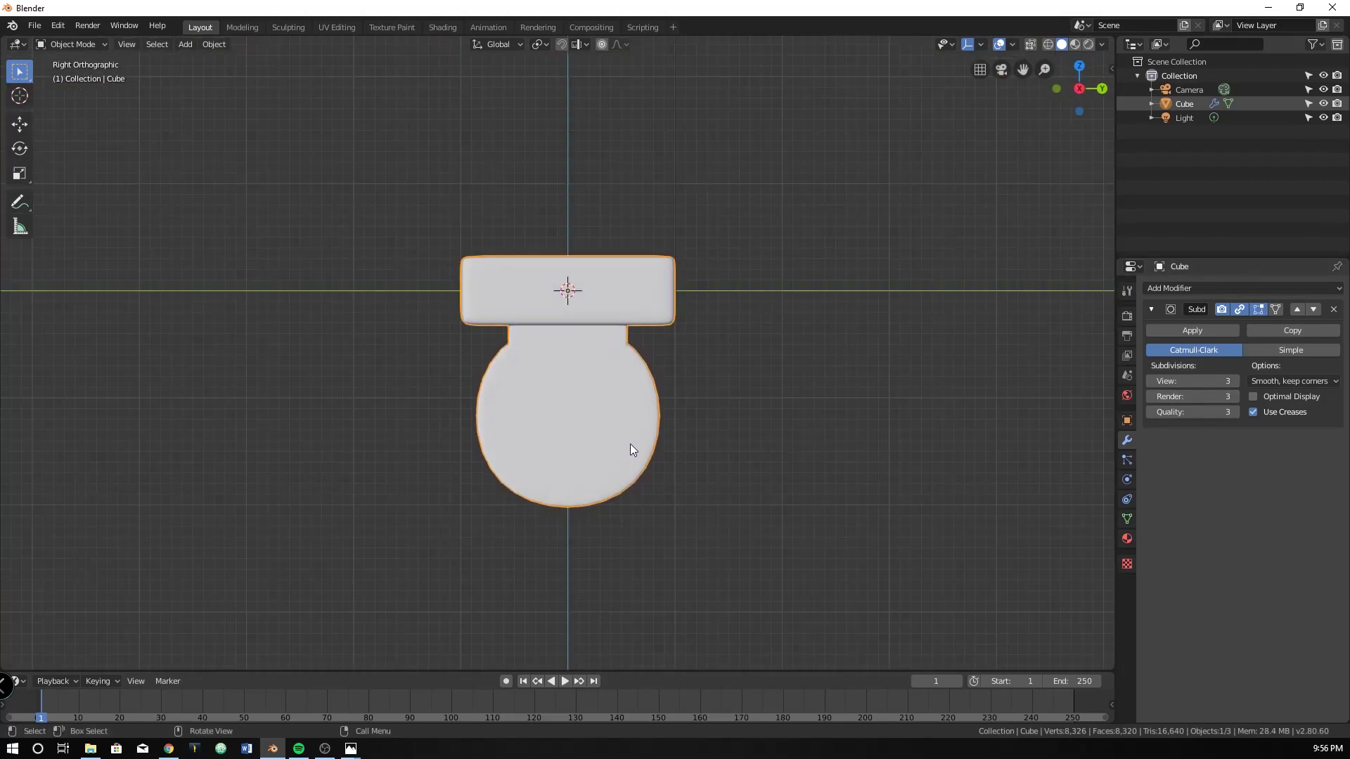
scroll(630, 445, "up", 2)
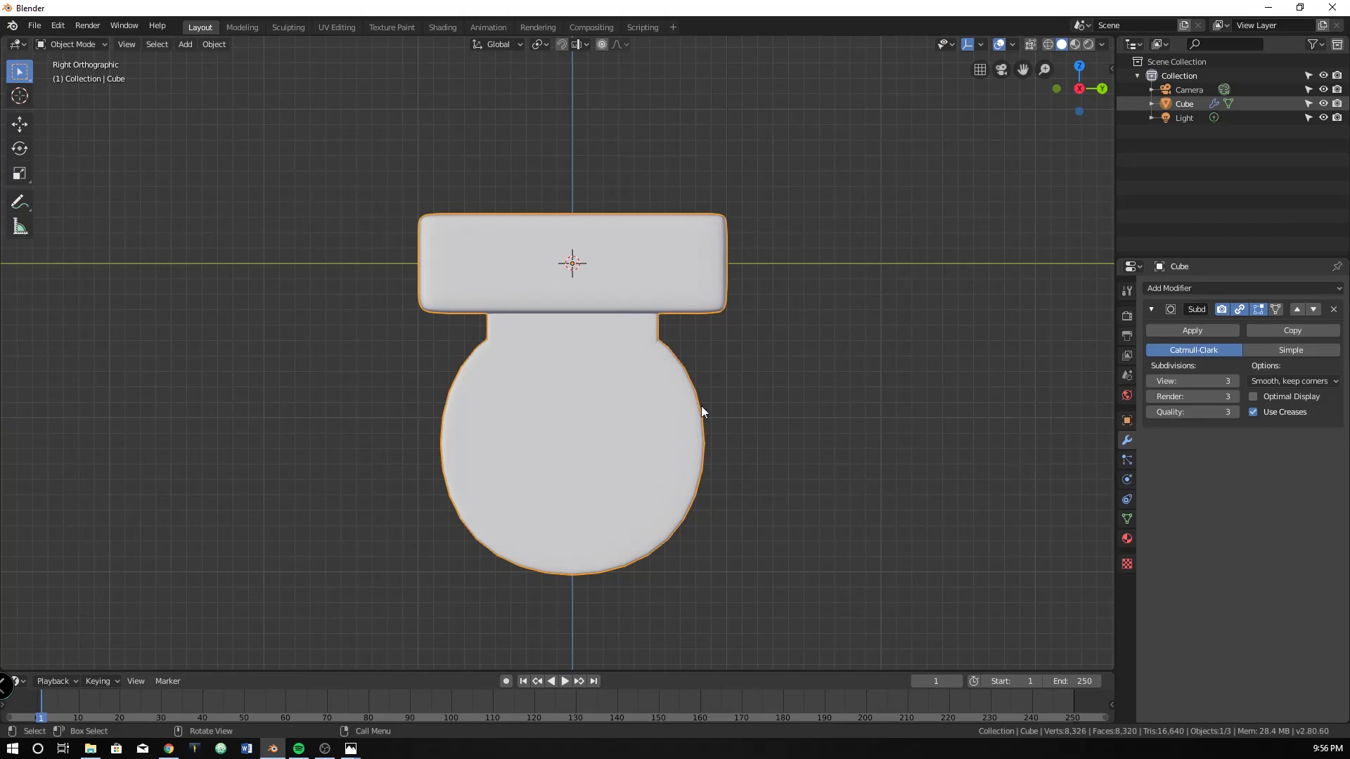
Step: Select all linked geometry of the connecting block in Edit Mode and move it along Y toward the divider's +Y edge
key("Tab")
scroll(512, 353, "up", 2)
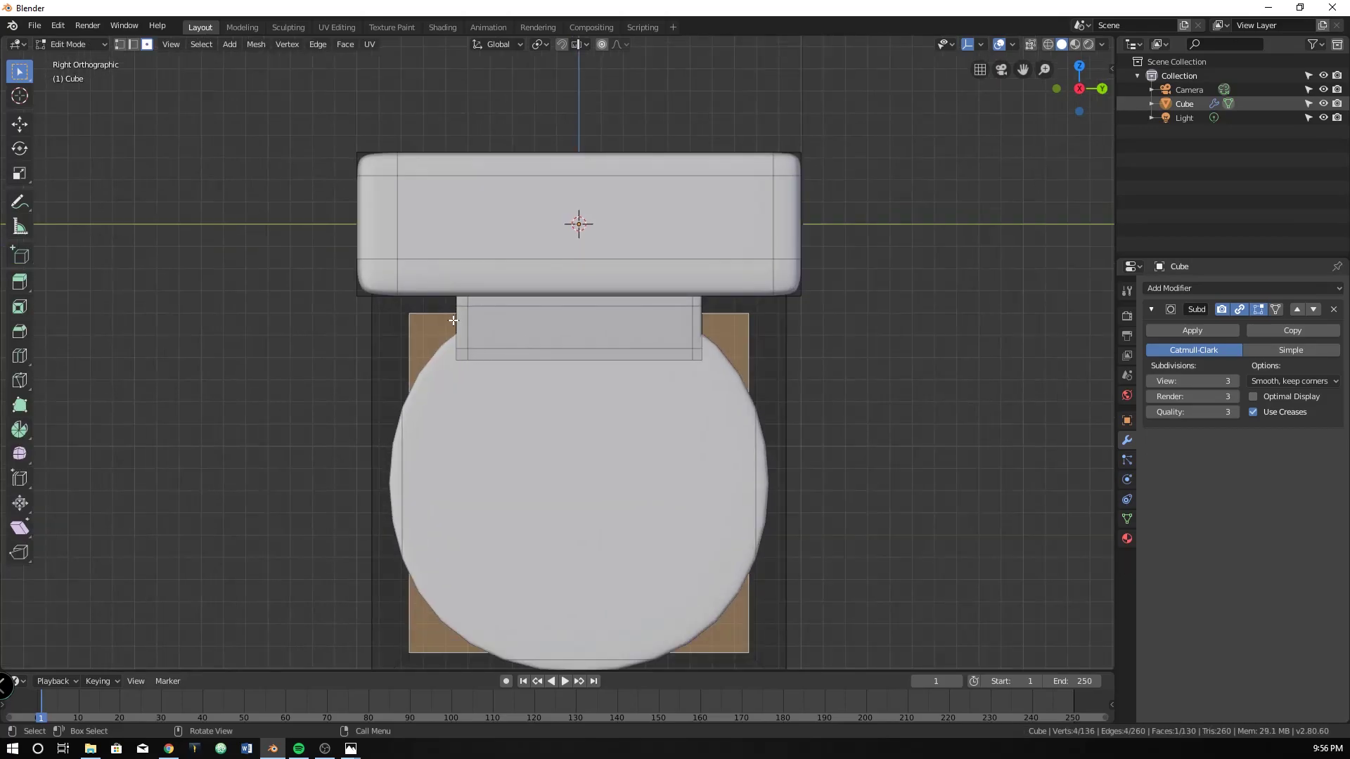
left_click(494, 327)
left_click(460, 316)
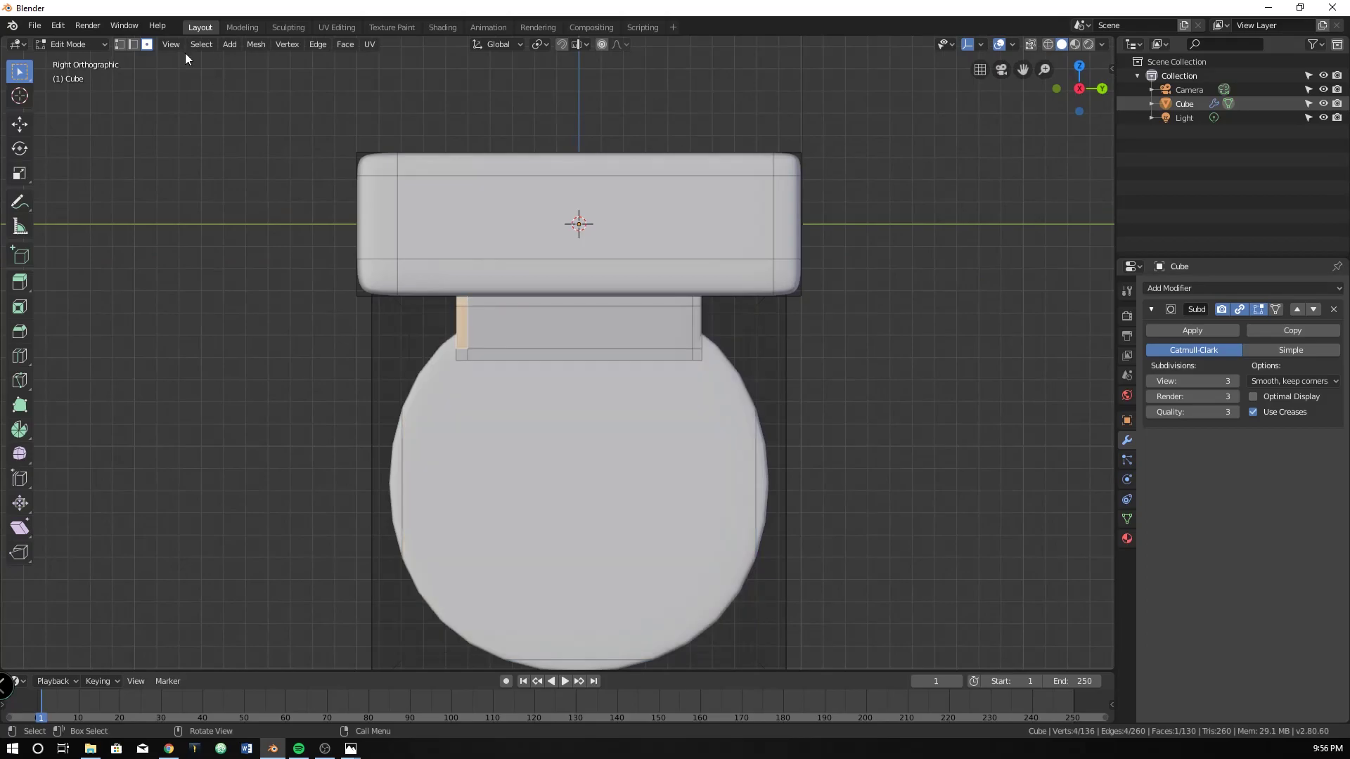
left_click(119, 44)
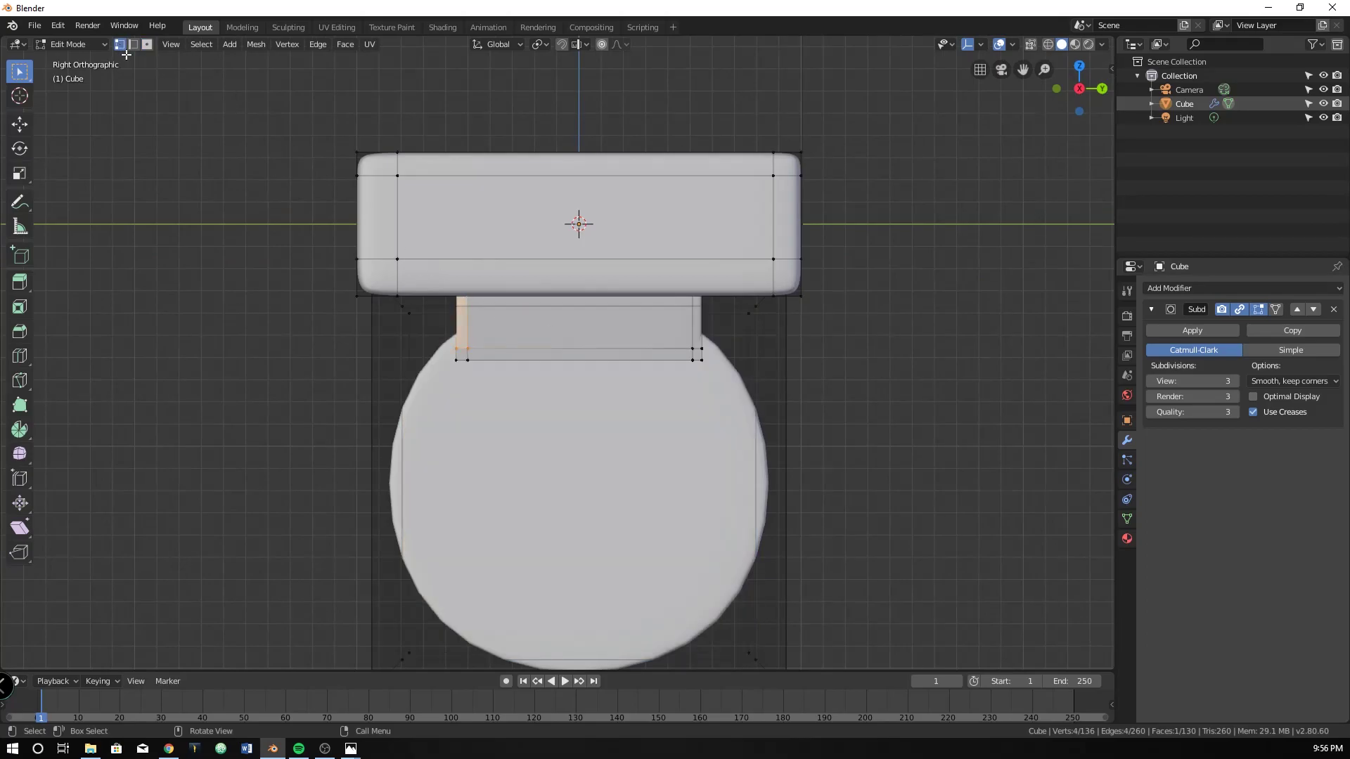
left_click(458, 361)
key("ctrl+l")
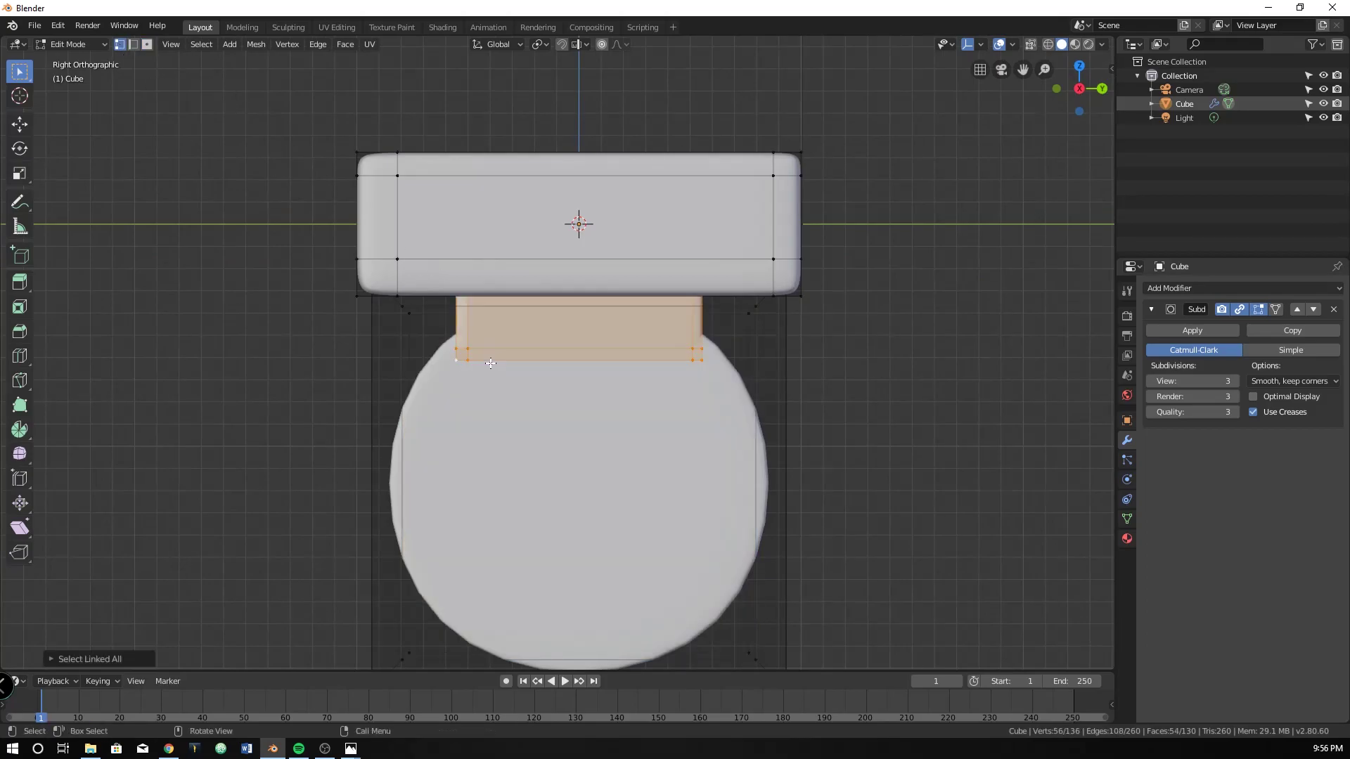
key("g")
key("y")
left_click(677, 380)
Step: Stretch the connecting block along Z and reposition it so it hangs below the slab and reaches the divider's mid-height
key("s")
key("z")
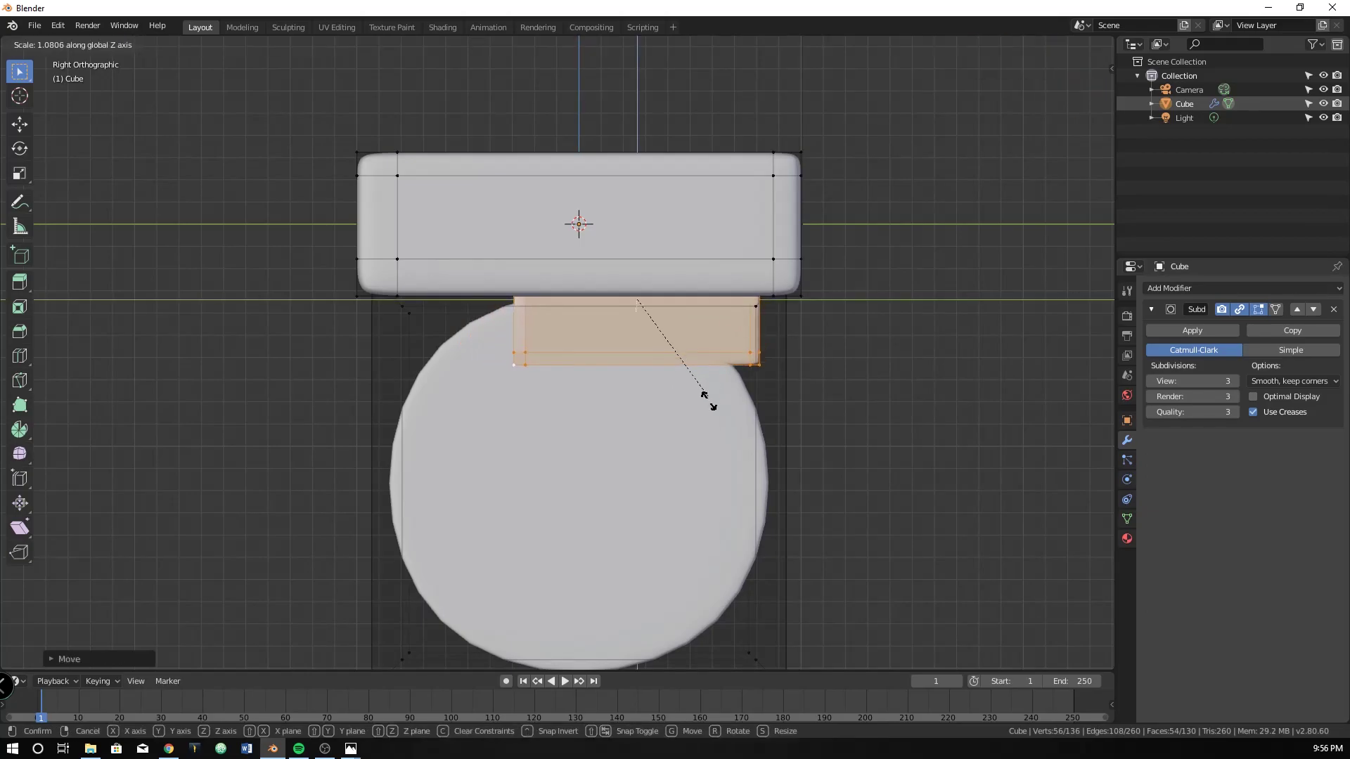
left_click(729, 568)
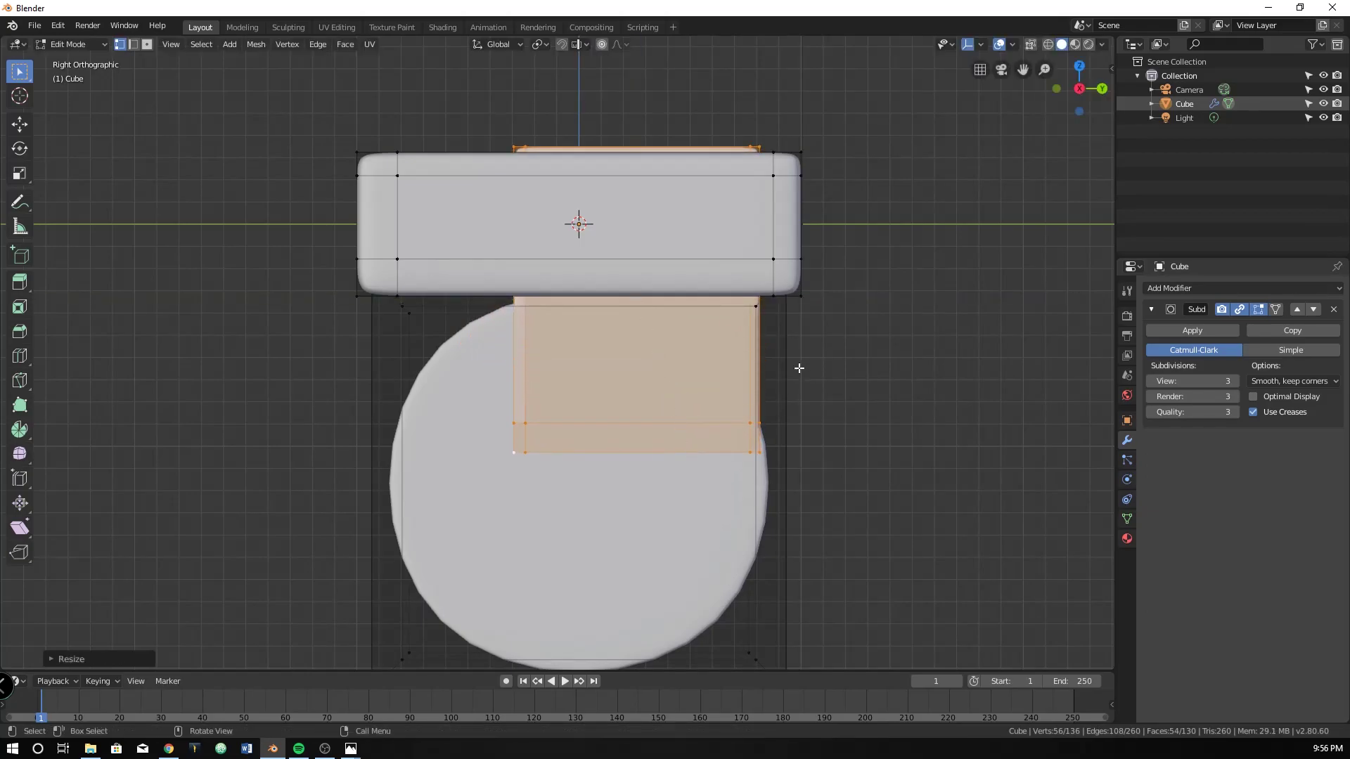
key("g")
key("z")
left_click(661, 293)
key("g")
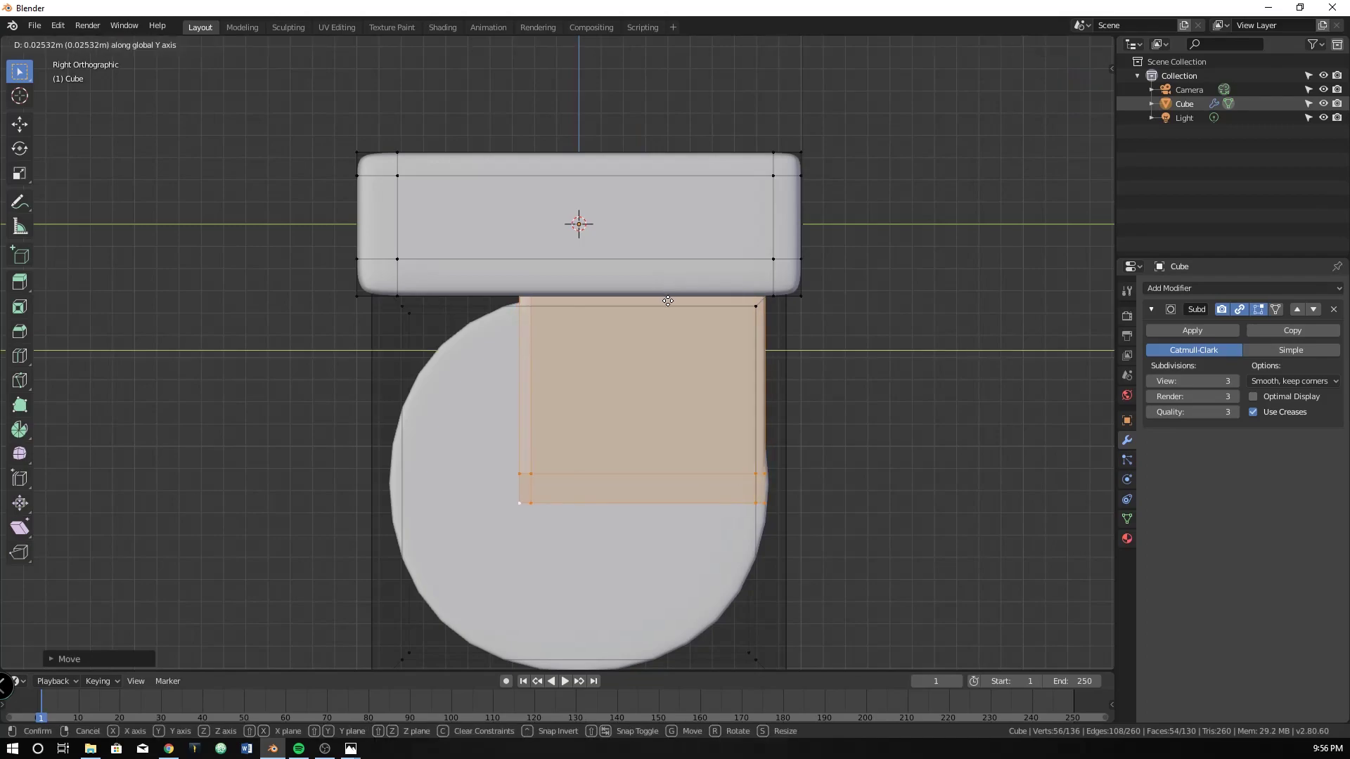
left_click(744, 364)
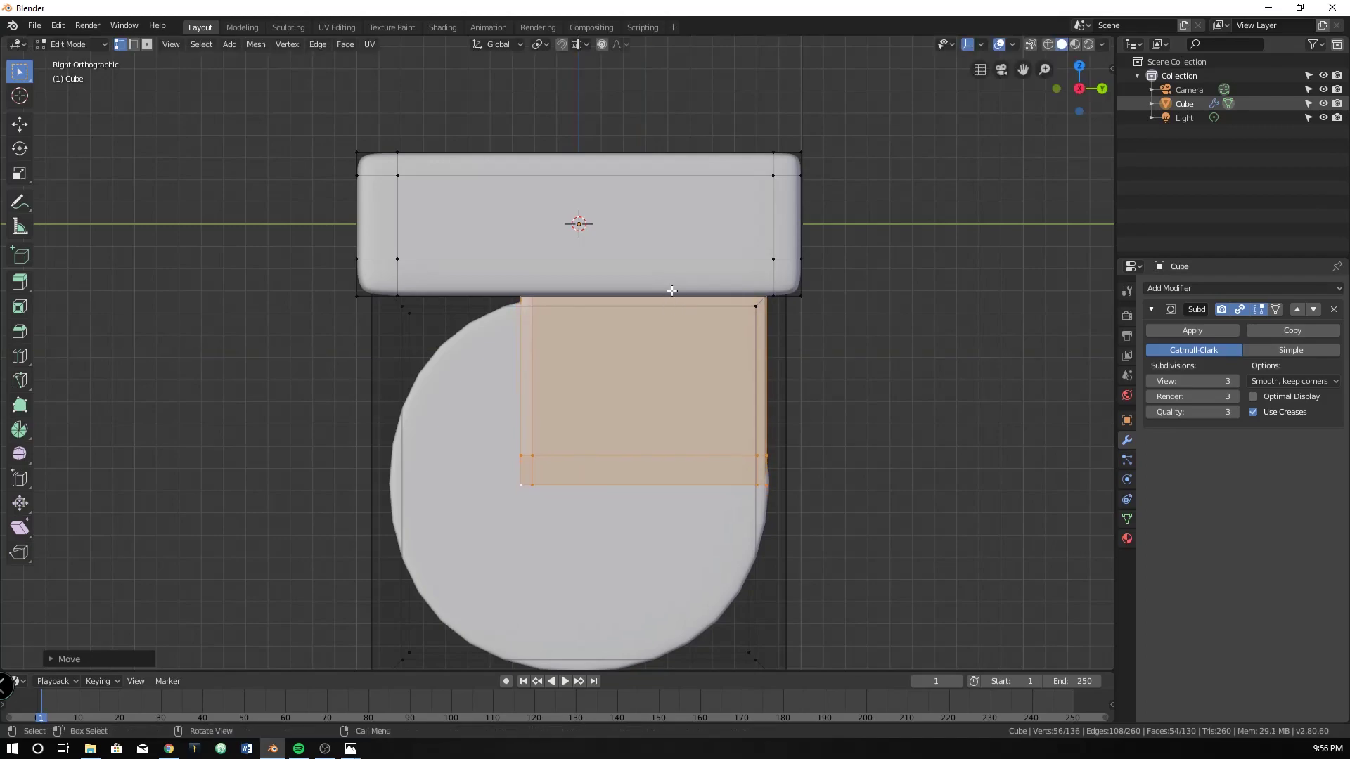
Step: Move the connecting block back toward -Y and widen it along Y by a factor of about 1.2
middle_click_drag(745, 363, 673, 431)
scroll(647, 360, "down", 8)
key("Tab")
scroll(673, 431, "up", 2)
key("Tab")
key("g")
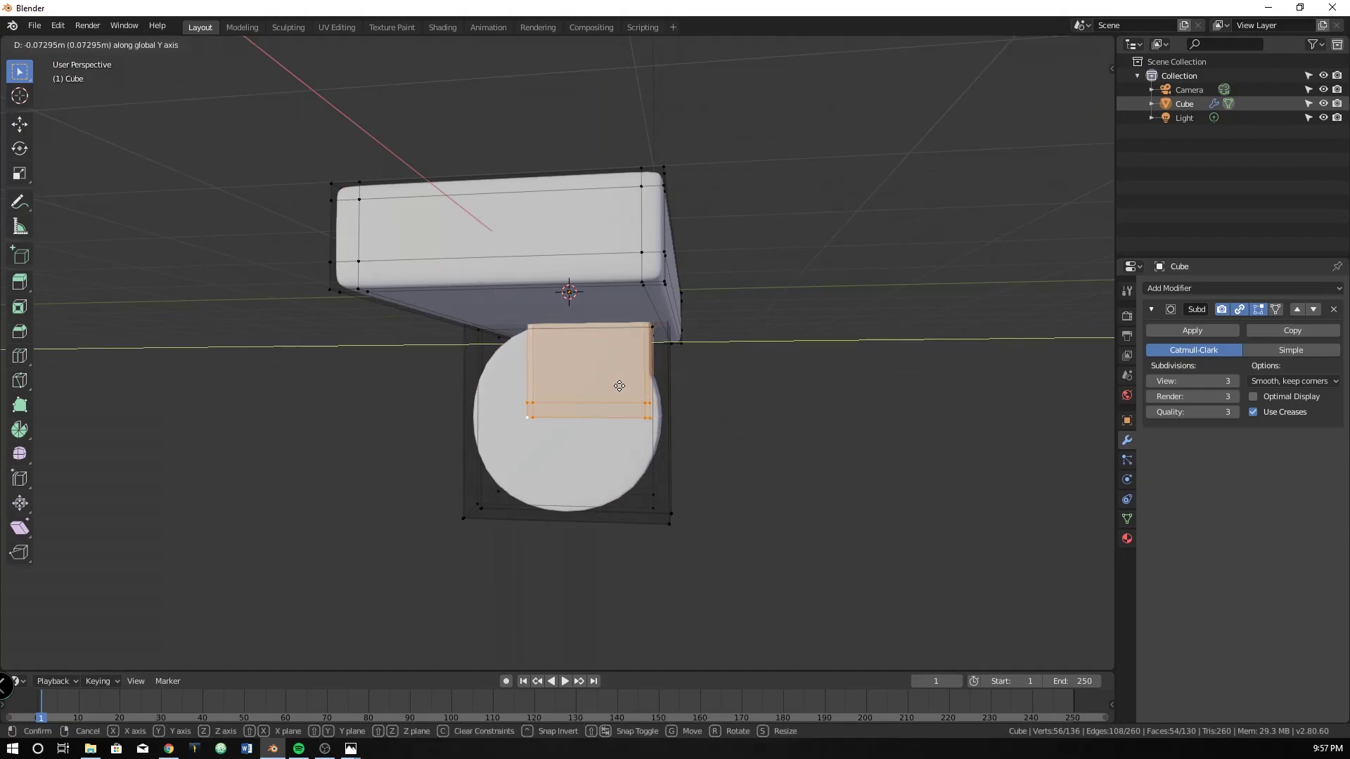
left_click(606, 386)
key("s")
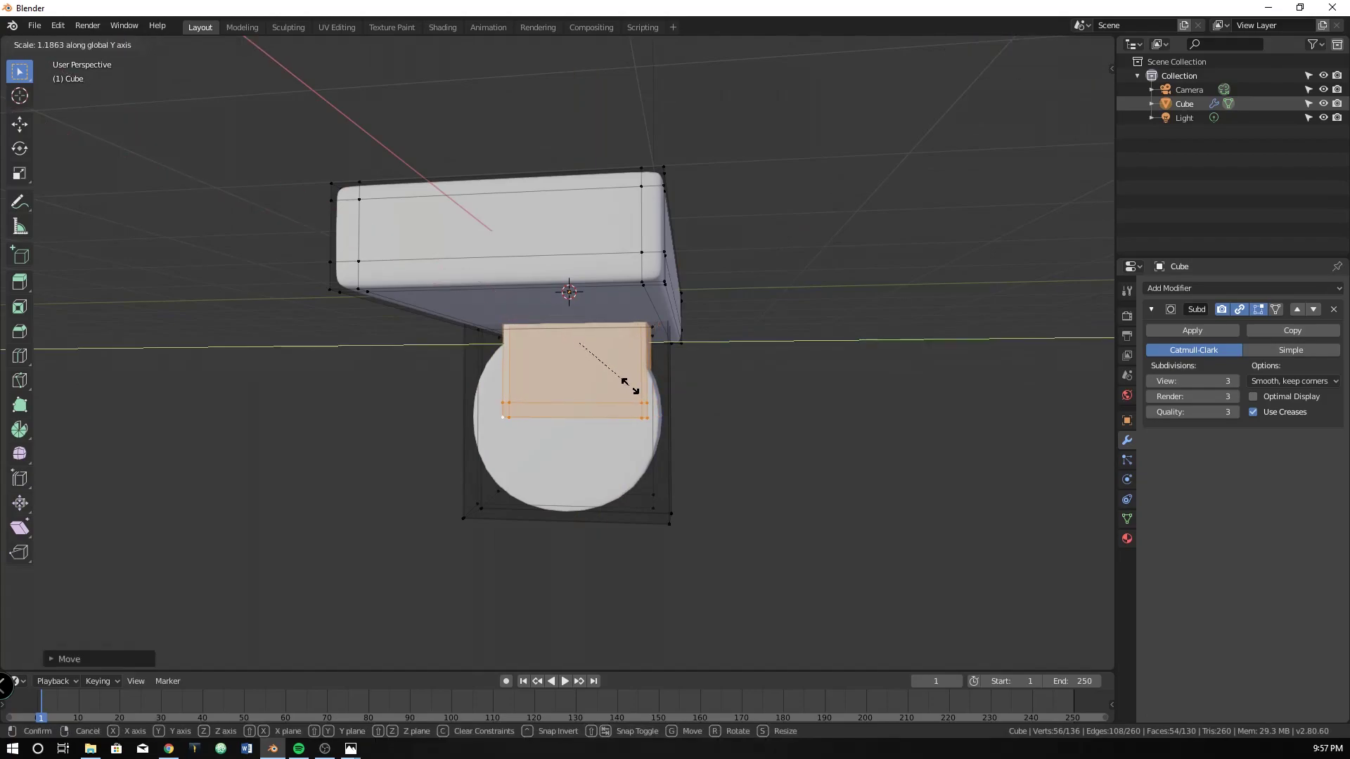
left_click(635, 385)
key("g")
key("x")
right_click(640, 388)
Step: In right orthographic view, move the connecting block along Y so it sits roughly centred under the slab
key("KP_1")
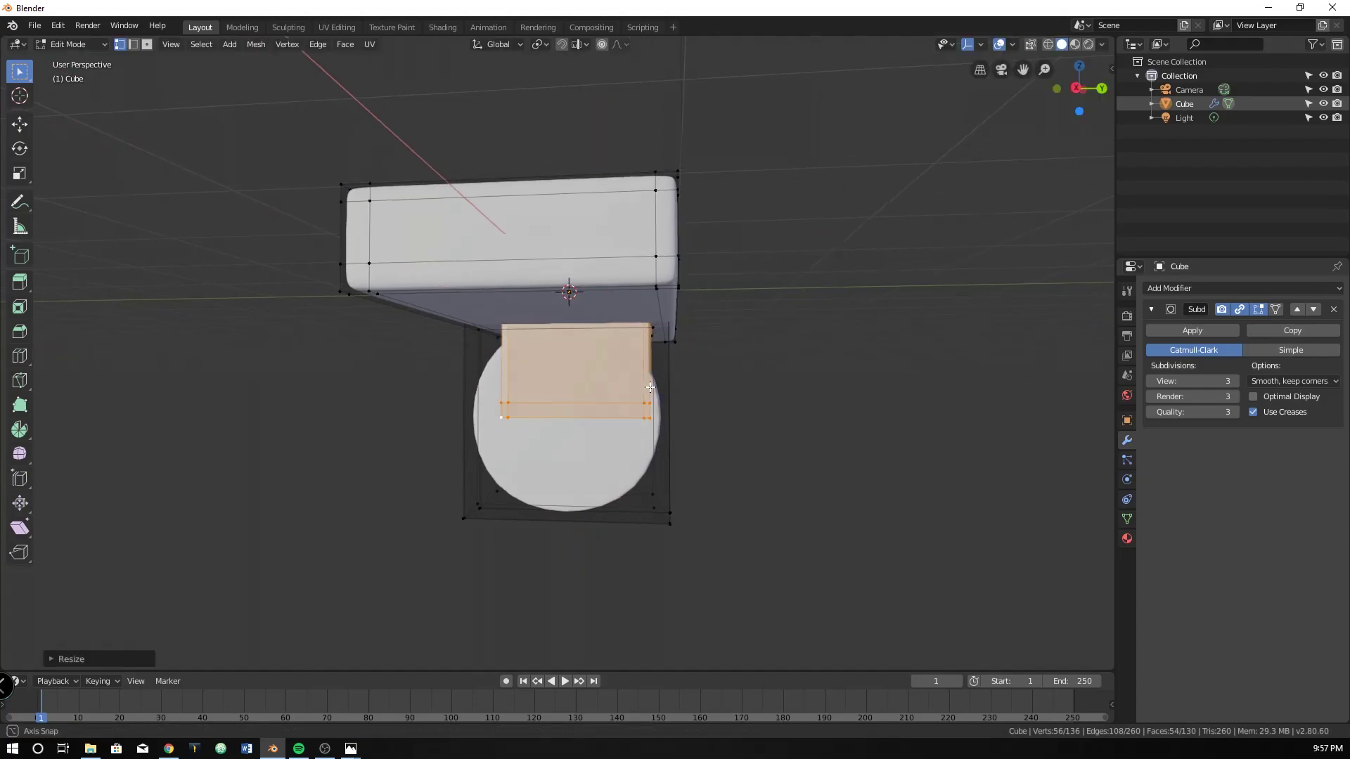
key("KP_3")
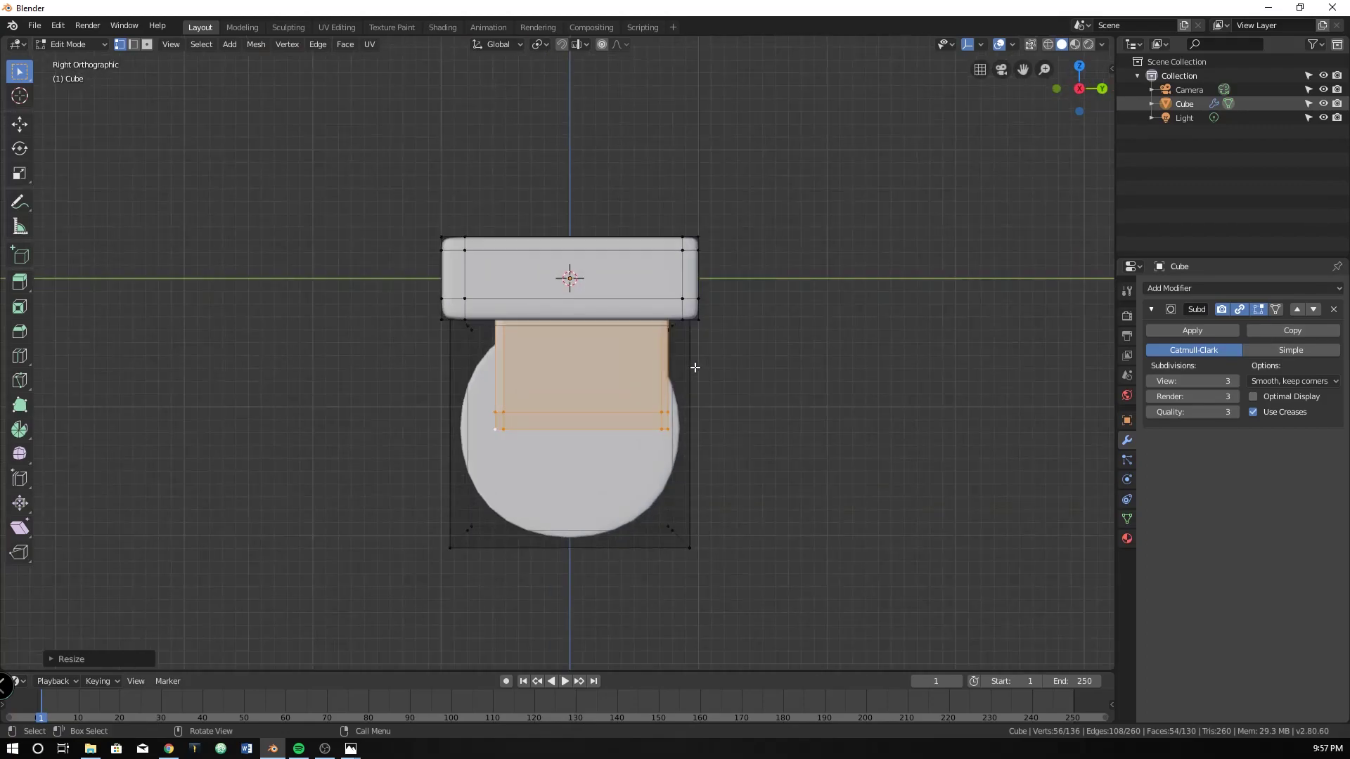
scroll(693, 367, "up", 1)
key("g")
key("y")
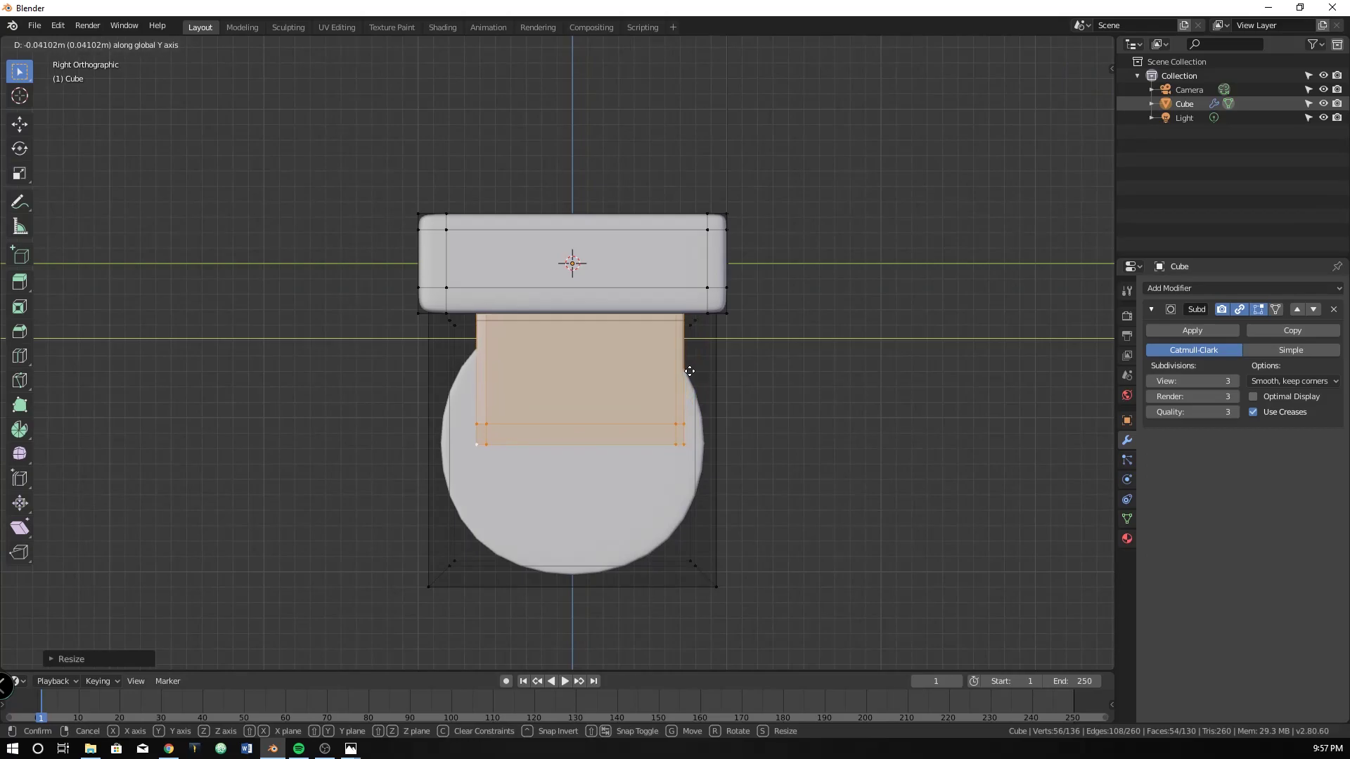
left_click(687, 371)
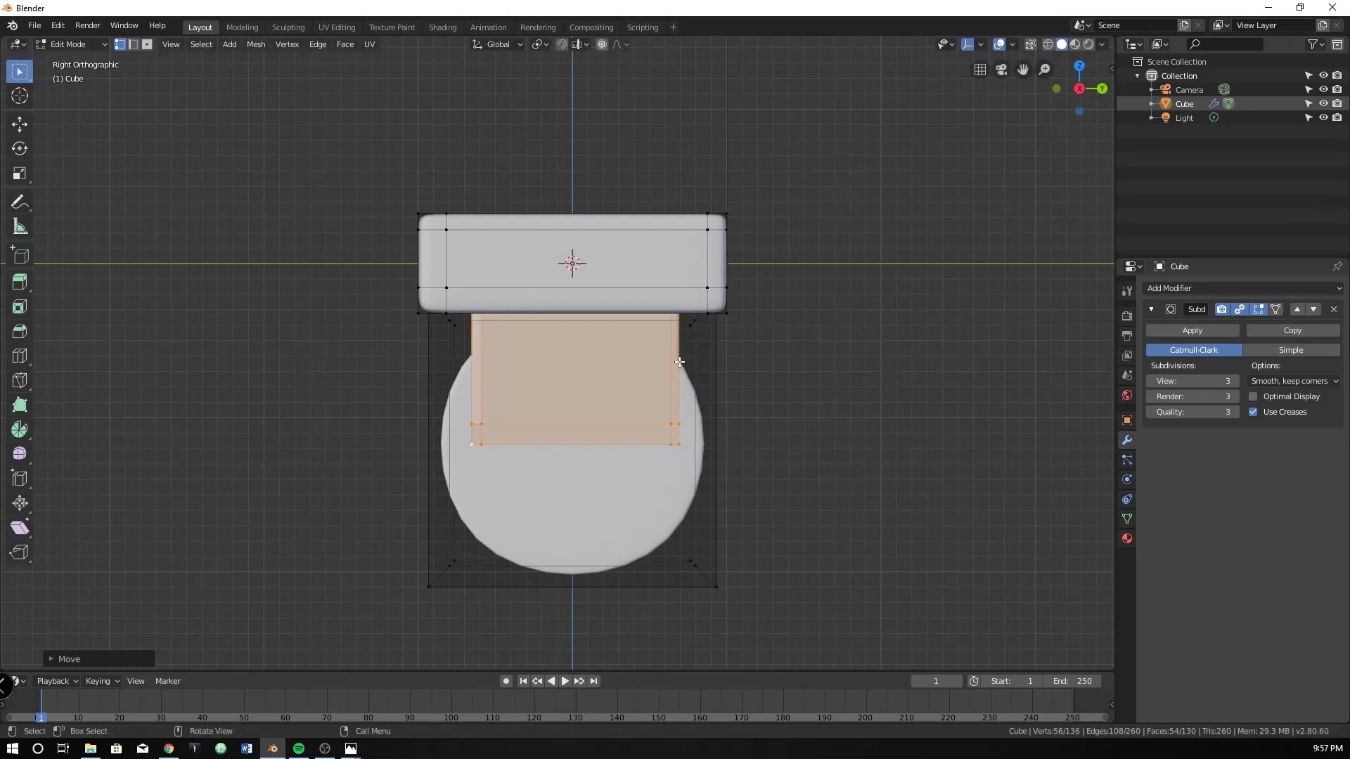
Step: Switch to the Chrome image results and open the LEGO Star Wars Advent Calendar 2014 back-view photo to examine the minifigure's hip and leg joint
key("alt+Tab")
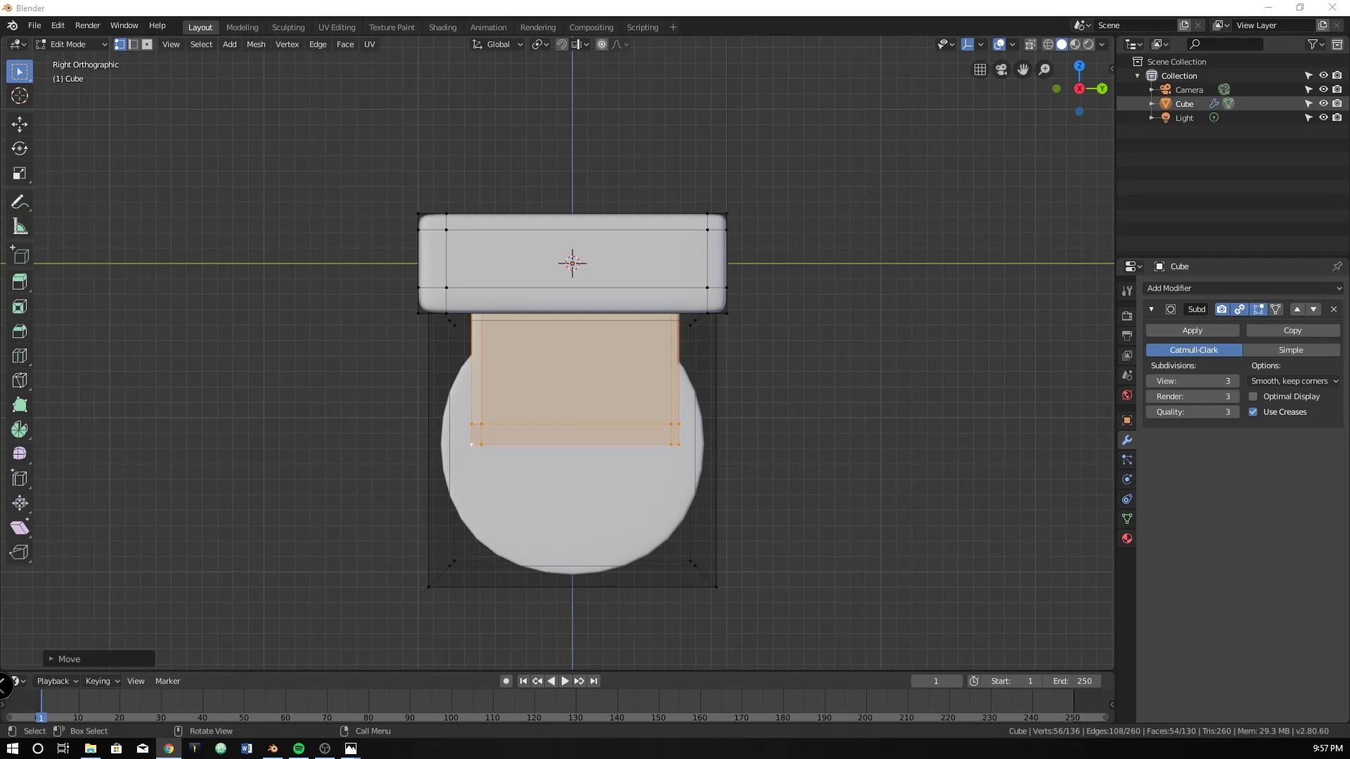
left_click_drag(0, 211, 515, 78)
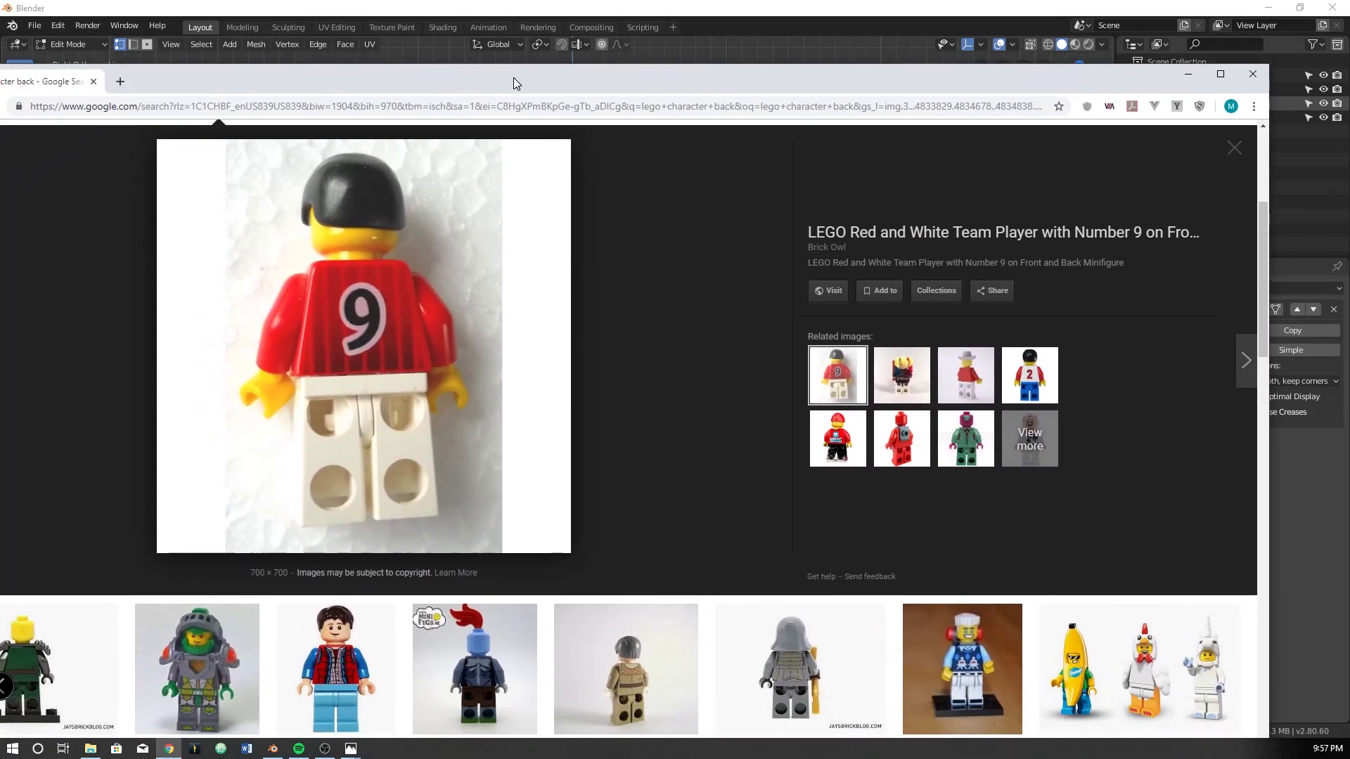
scroll(377, 382, "up", 4)
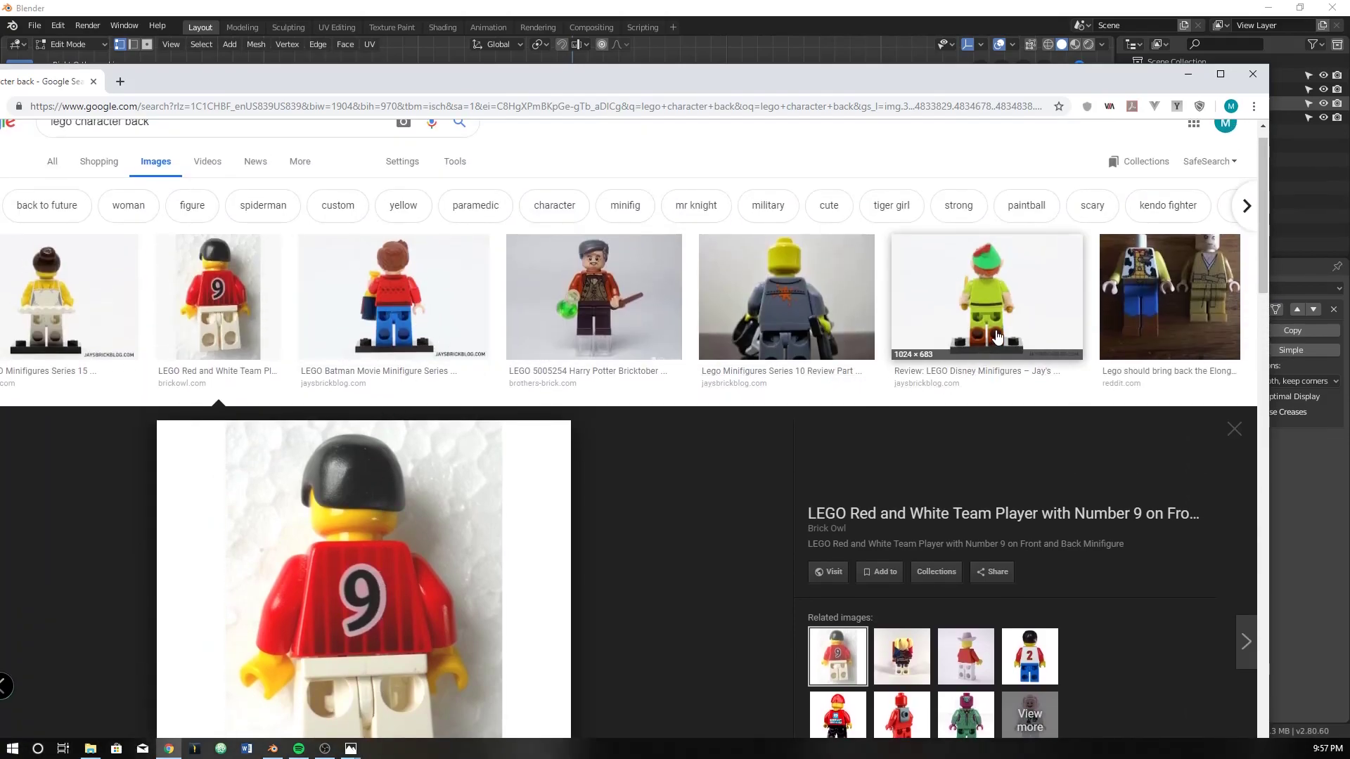
scroll(614, 451, "down", 7)
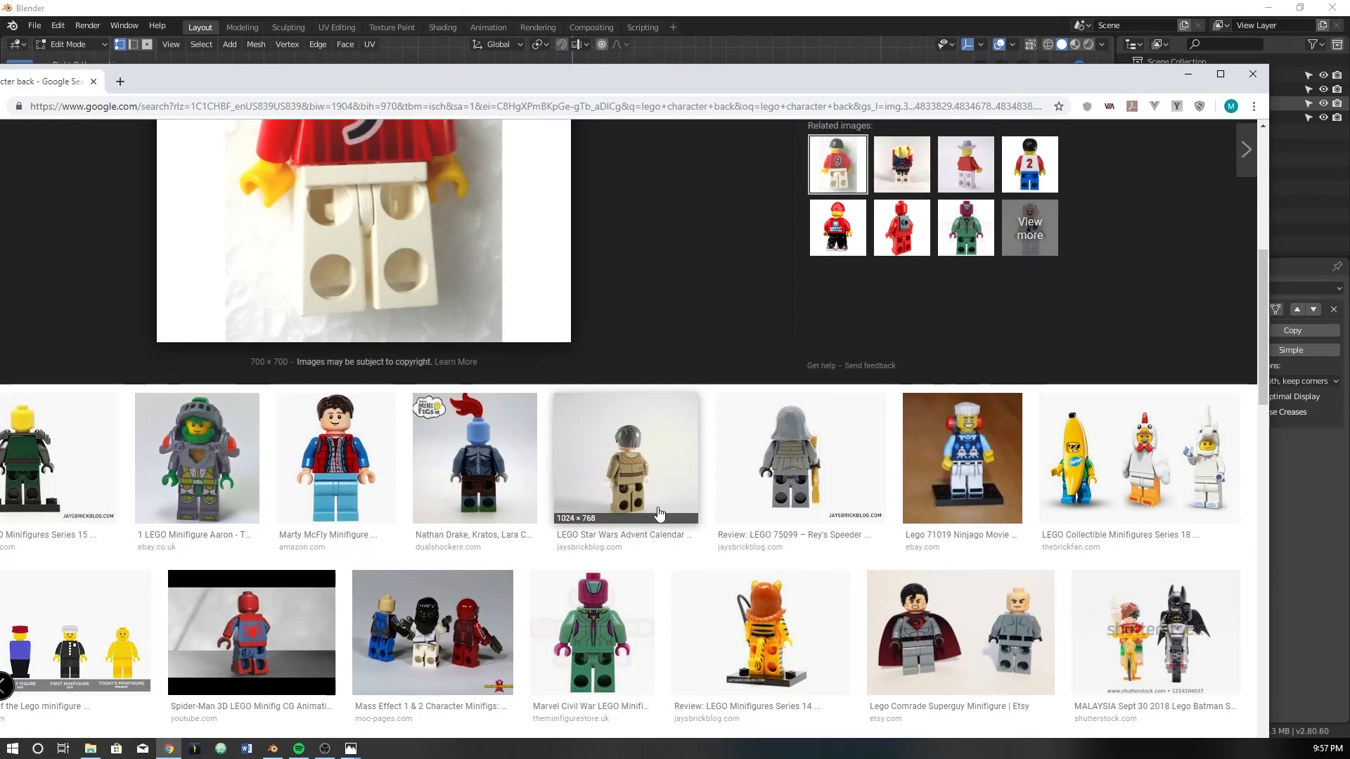
left_click(641, 496)
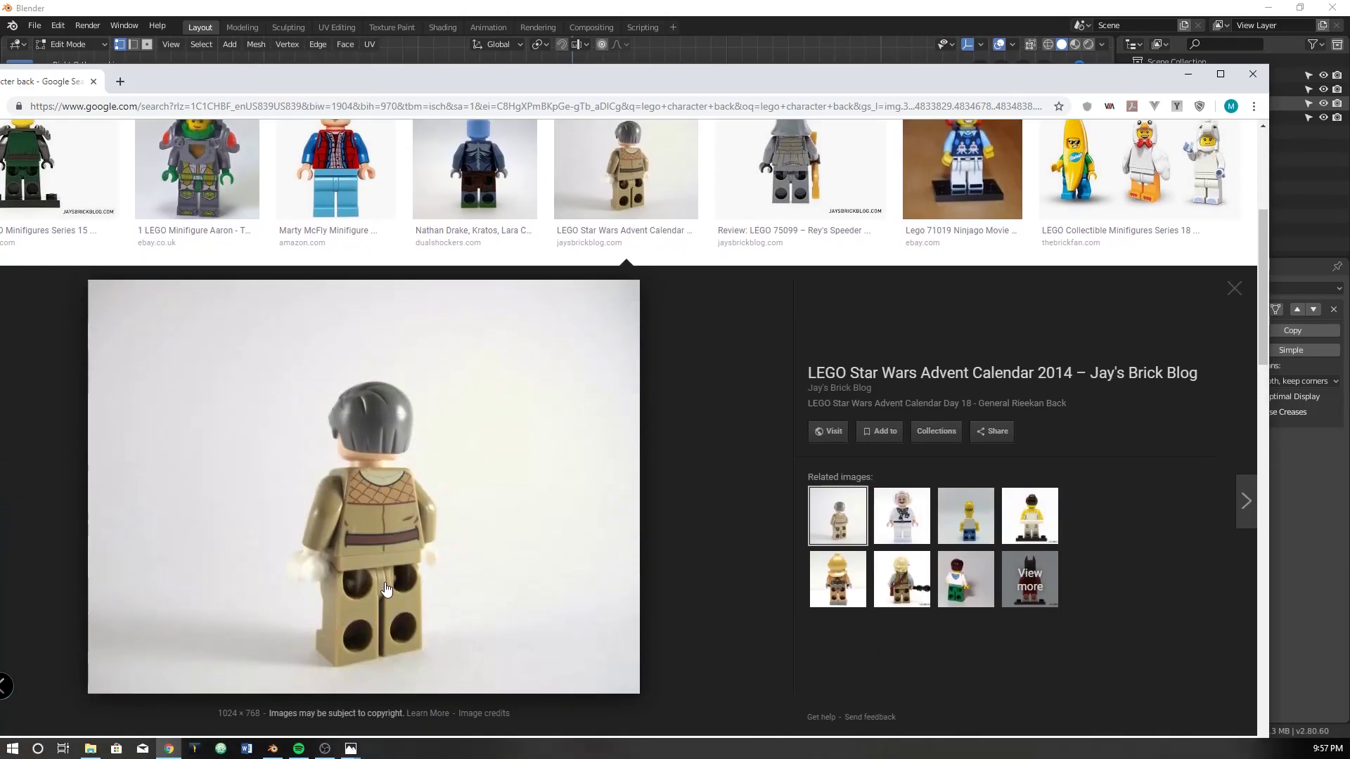
left_click_drag(637, 74, 0, 130)
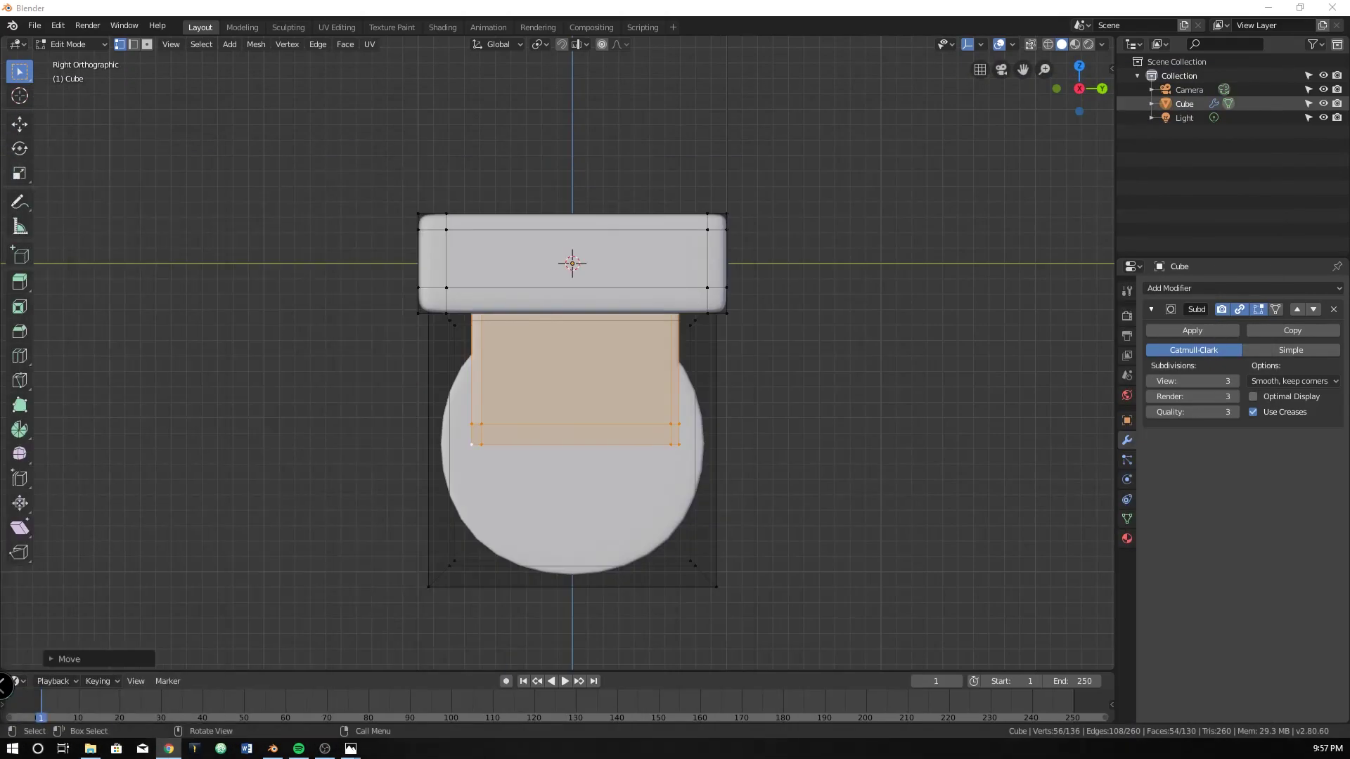
Step: In Blender's right orthographic view, nudge the connecting block about 0.03 m along Y toward -Y to centre it under the slab
middle_click_drag(607, 353, 597, 354)
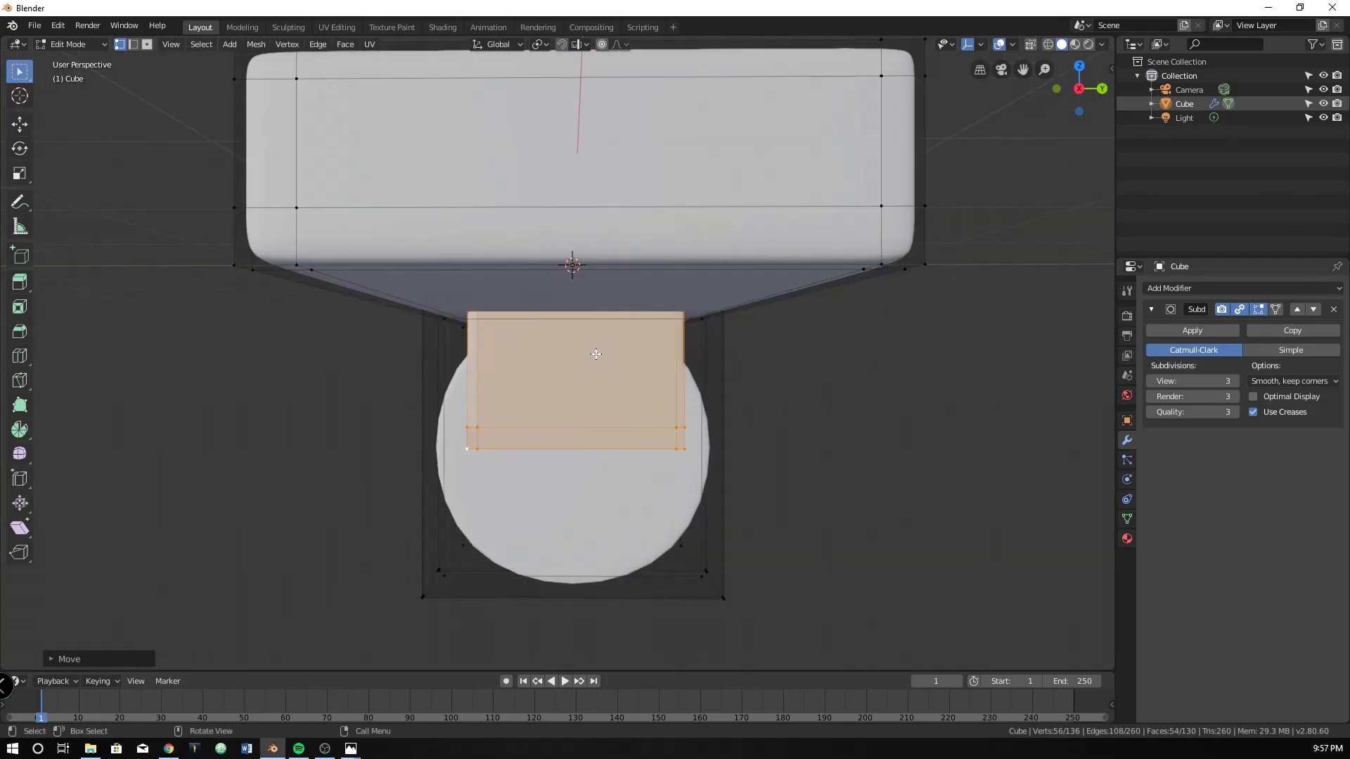
key("KP_3")
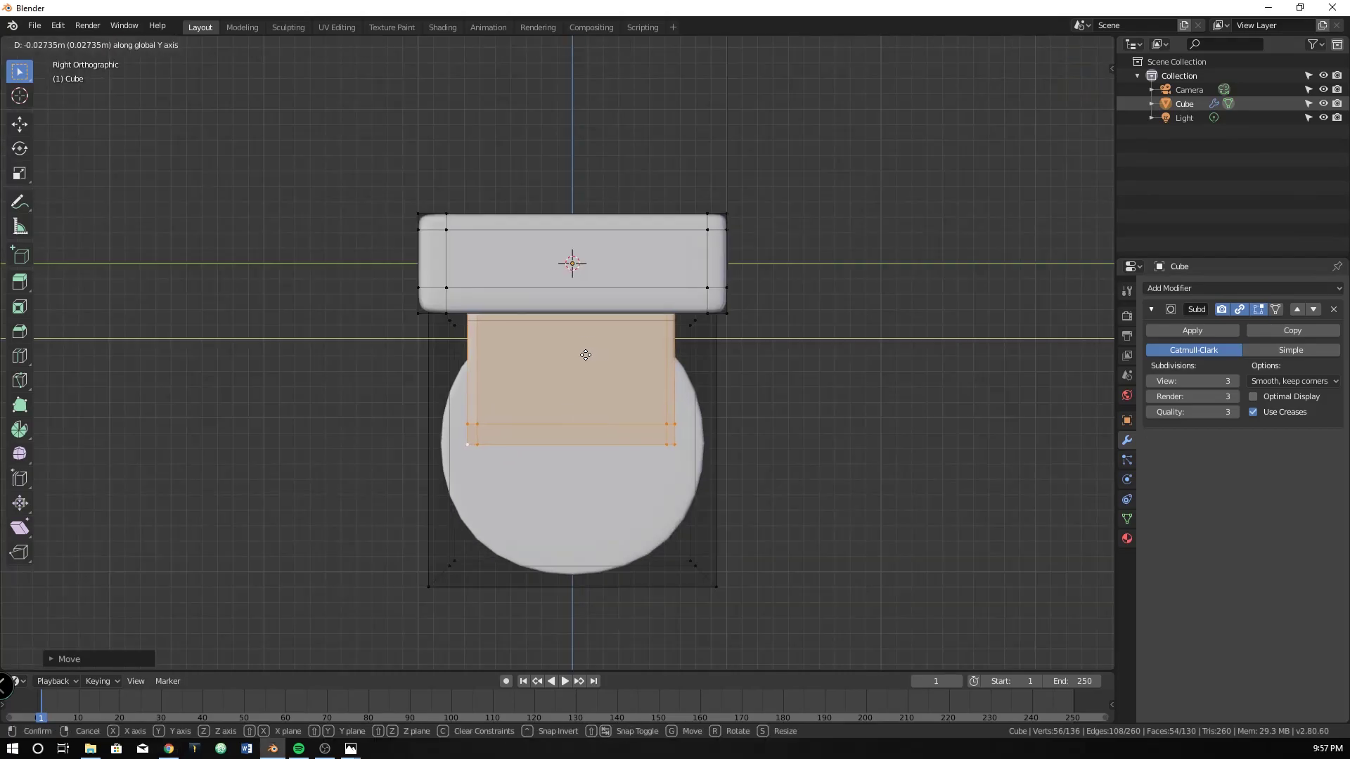
scroll(590, 359, "down", 3)
Step: Return to Object Mode and examine the hip piece's slab, connecting block and divider from the front and from below
middle_click_drag(590, 360, 765, 362)
key("KP_1")
scroll(630, 365, "up", 3)
key("Tab")
scroll(571, 381, "down", 3)
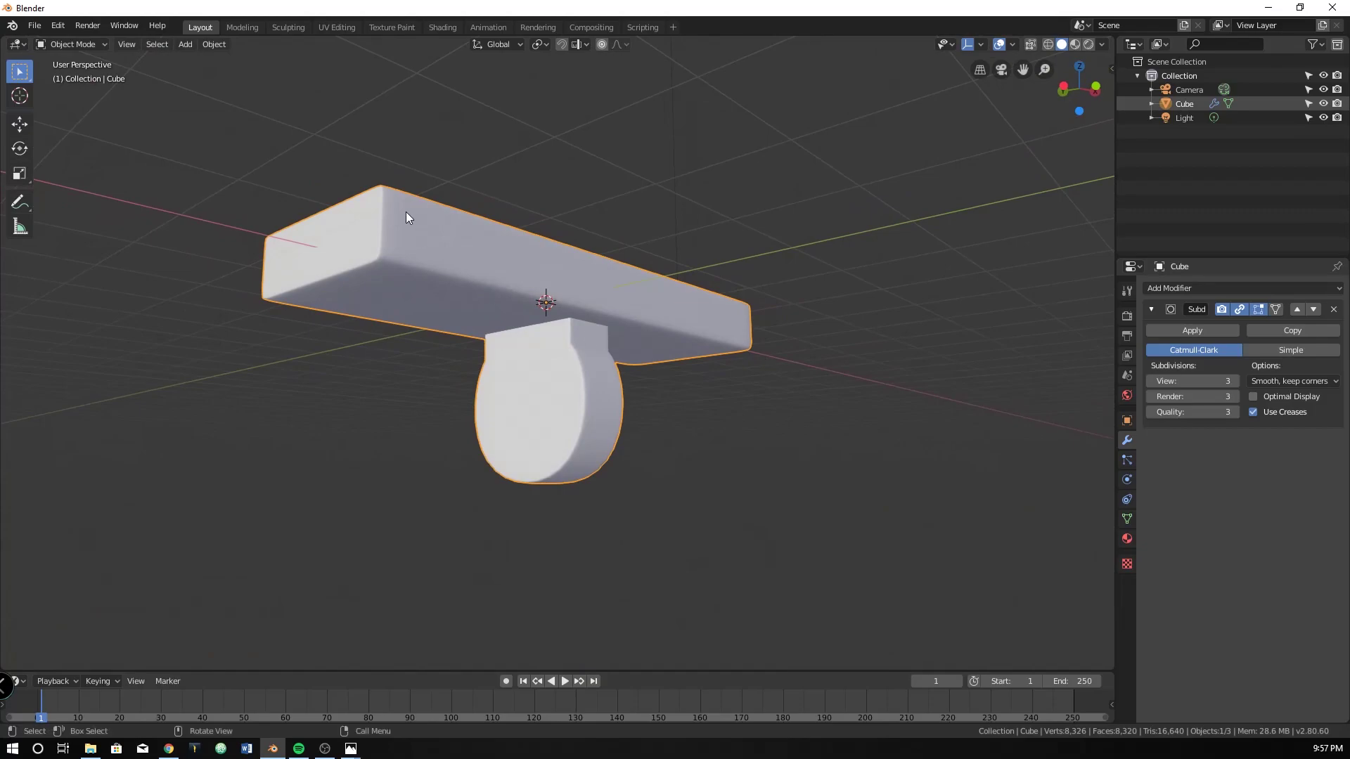
mouse_move(407, 217)
middle_mouse_down()
mouse_move(425, 211)
mouse_move(404, 225)
middle_mouse_up()
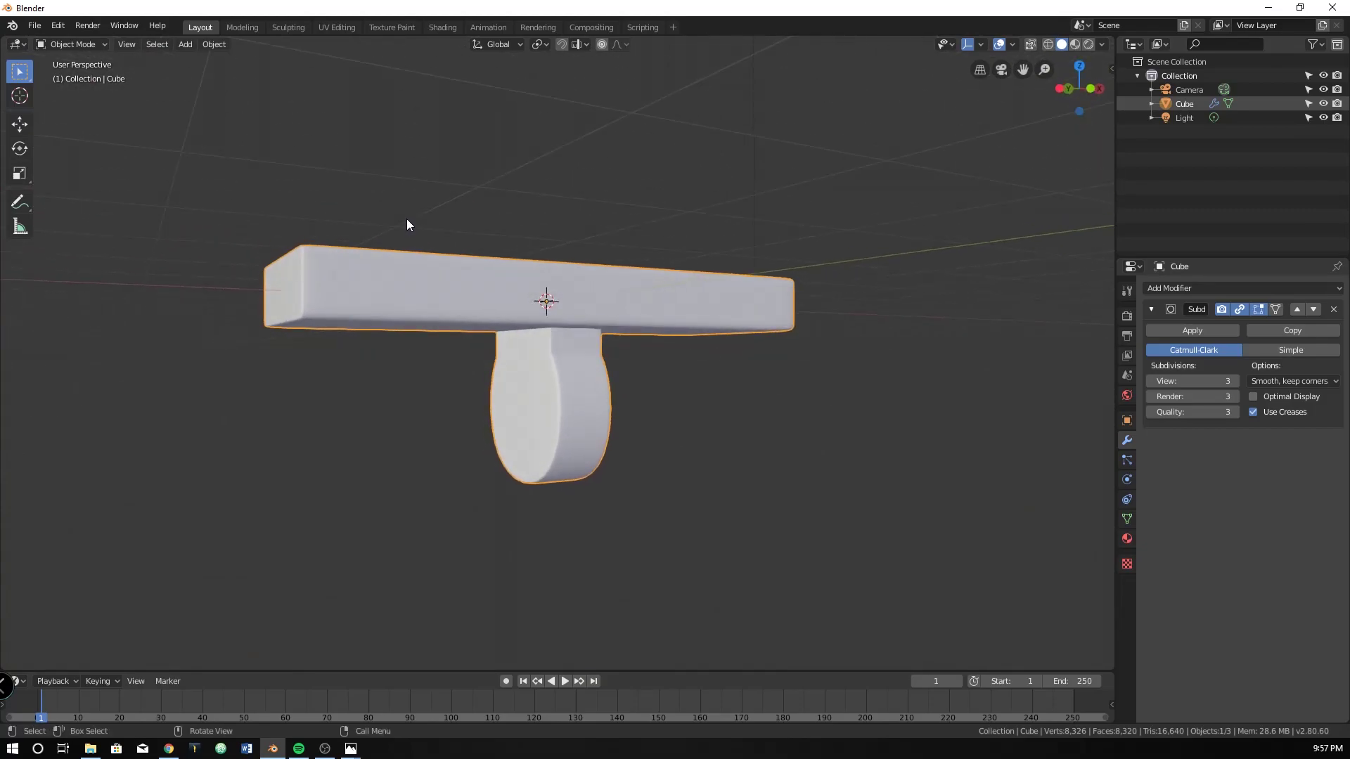